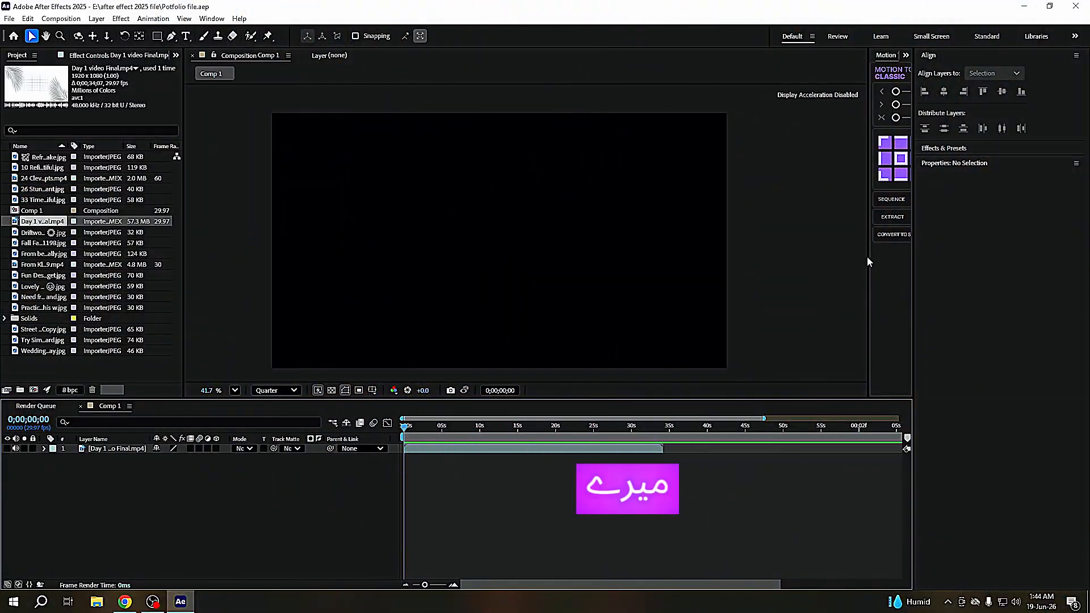
# - Widen the plug-in panel group, bring Textyle Studio to the front, and slightly narrow the Project panel
pyautogui.moveTo(868, 257); pyautogui.dragTo(700, 274)
pyautogui.click(712, 56)
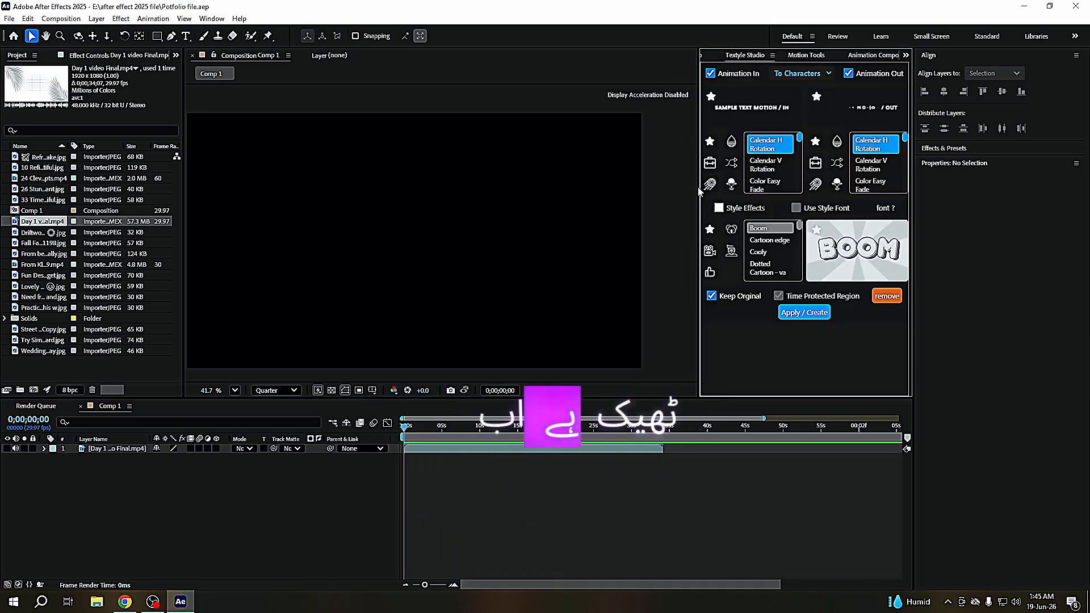
pyautogui.moveTo(700, 193); pyautogui.dragTo(626, 193)
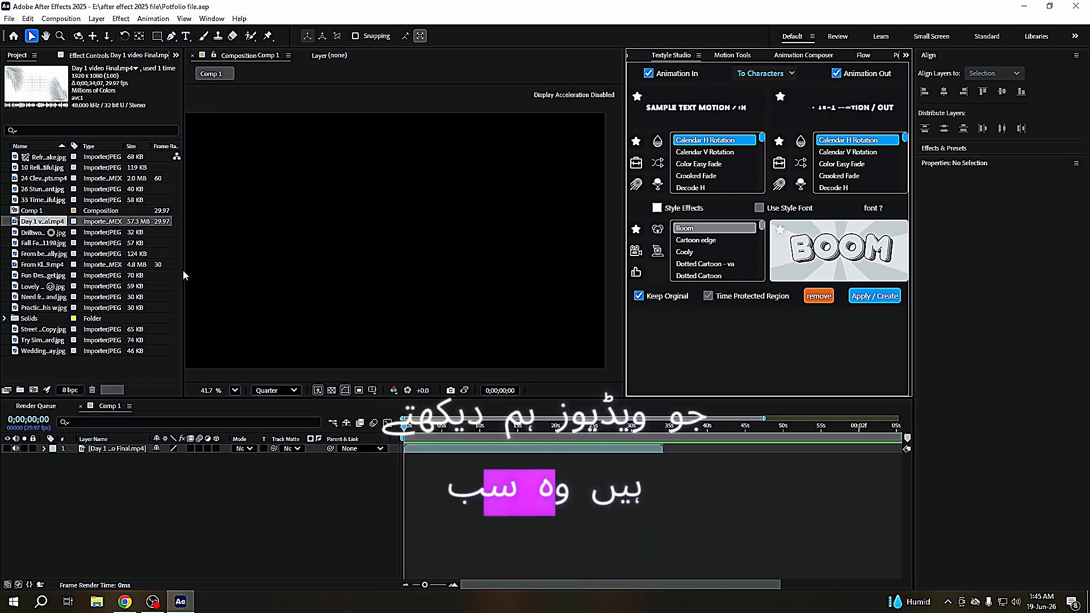
pyautogui.moveTo(183, 270); pyautogui.dragTo(172, 271)
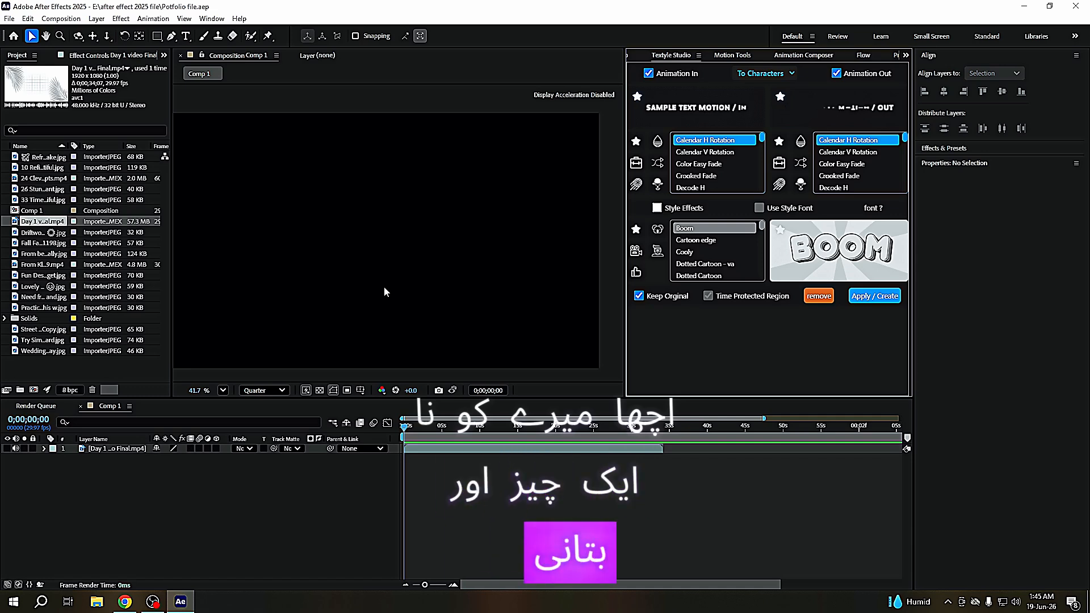
# - Preview several imported background images at full size, including the fall fashion, practical dashboard, fresh inspiration and love notes images
pyautogui.click(34, 243)
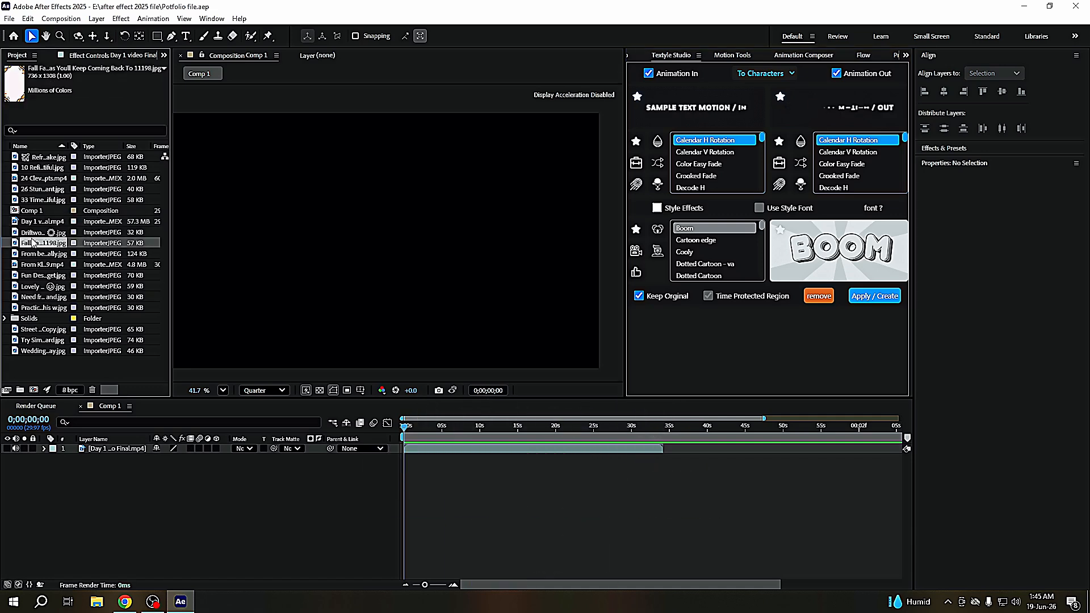
pyautogui.doubleClick(42, 243)
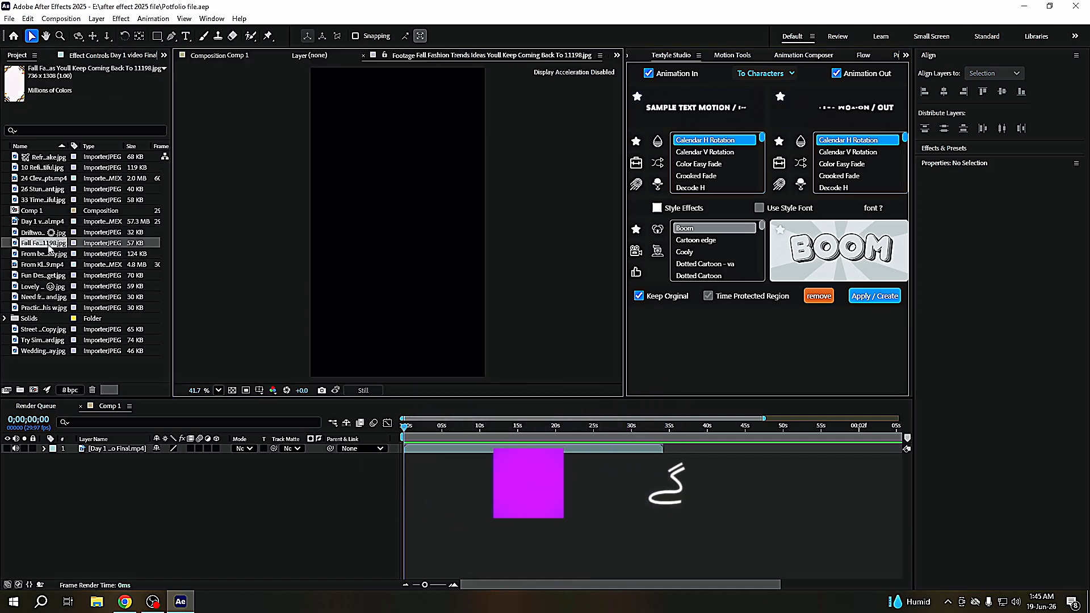
pyautogui.doubleClick(43, 307)
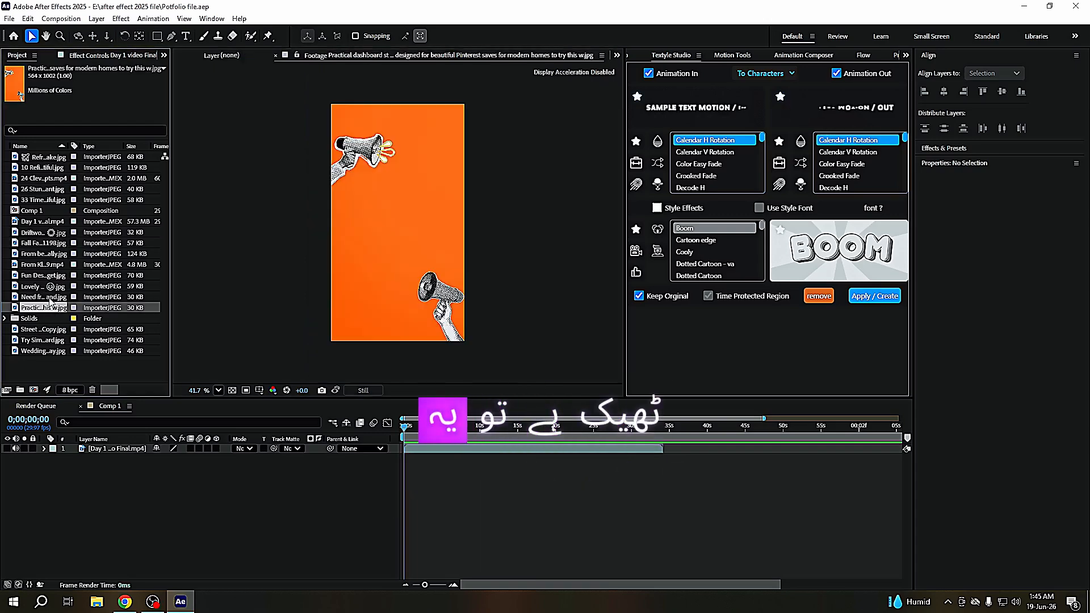
pyautogui.doubleClick(43, 296)
pyautogui.doubleClick(45, 265)
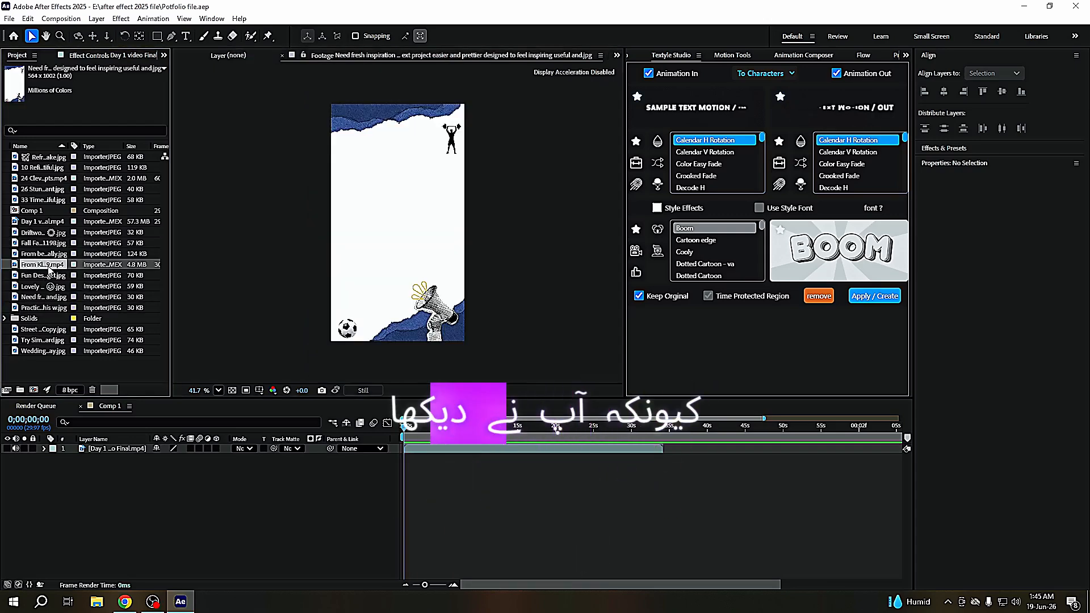
pyautogui.doubleClick(44, 275)
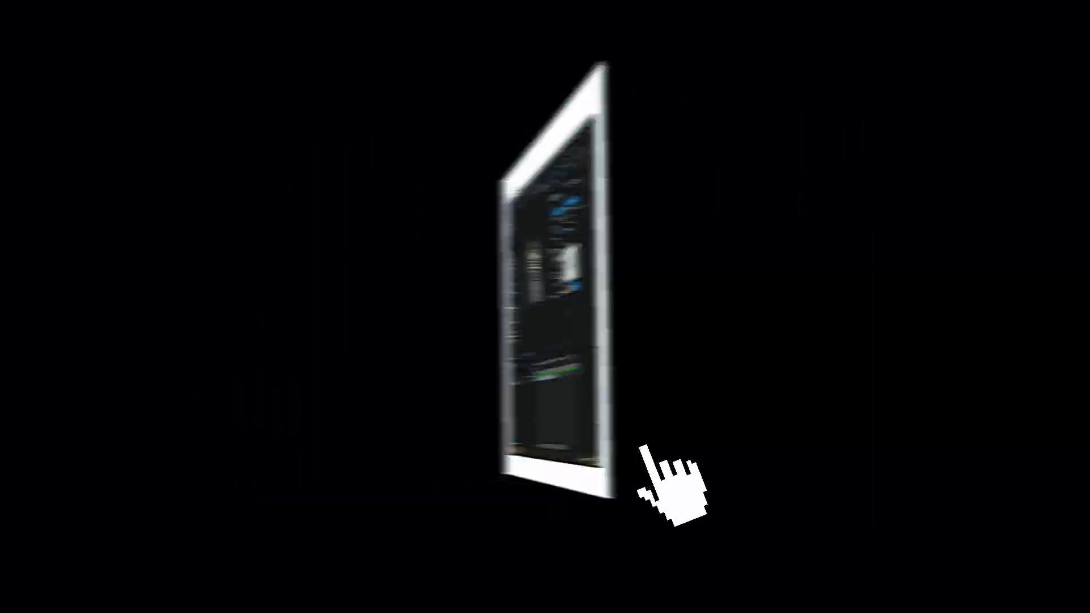
pyautogui.doubleClick(217, 270)
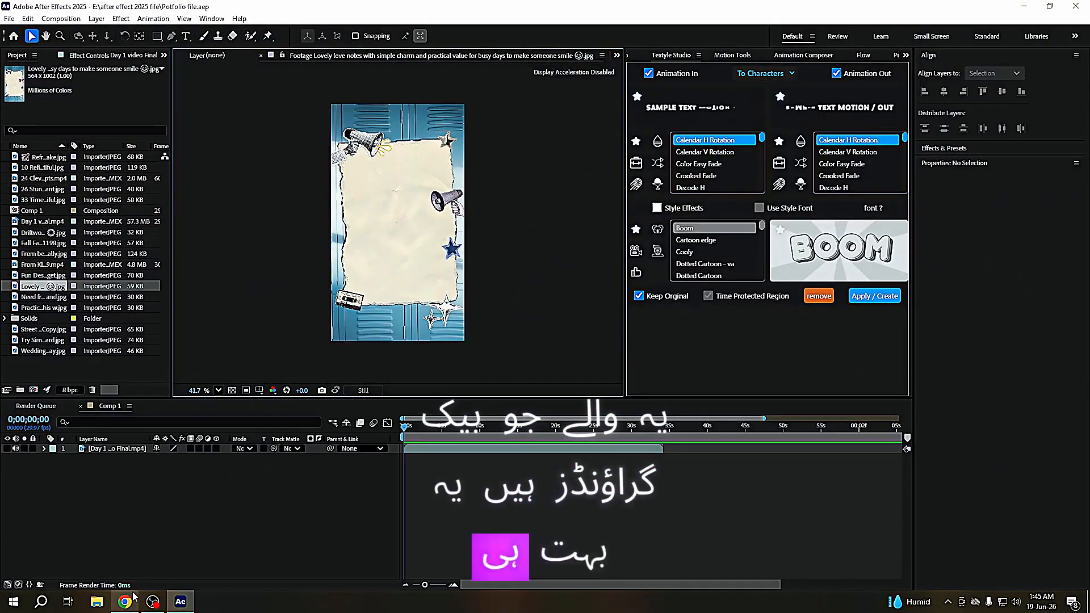
# - Switch to Chrome and examine the collage-style paper and megaphone background designs among the related Pinterest pins
pyautogui.click(132, 599)
pyautogui.scroll(-3, 751, 240)
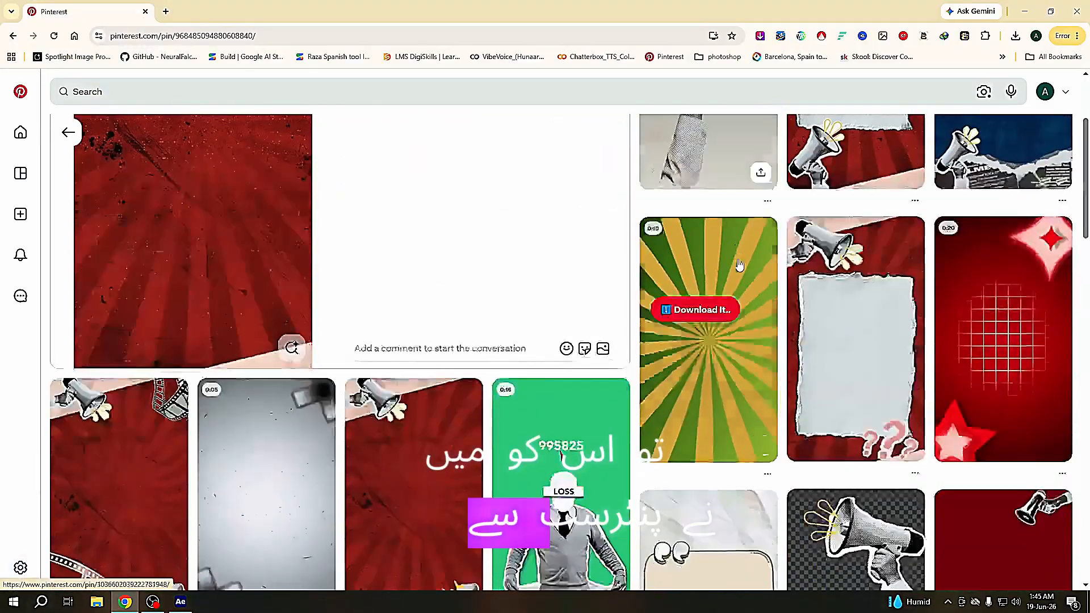
pyautogui.scroll(3, 572, 270)
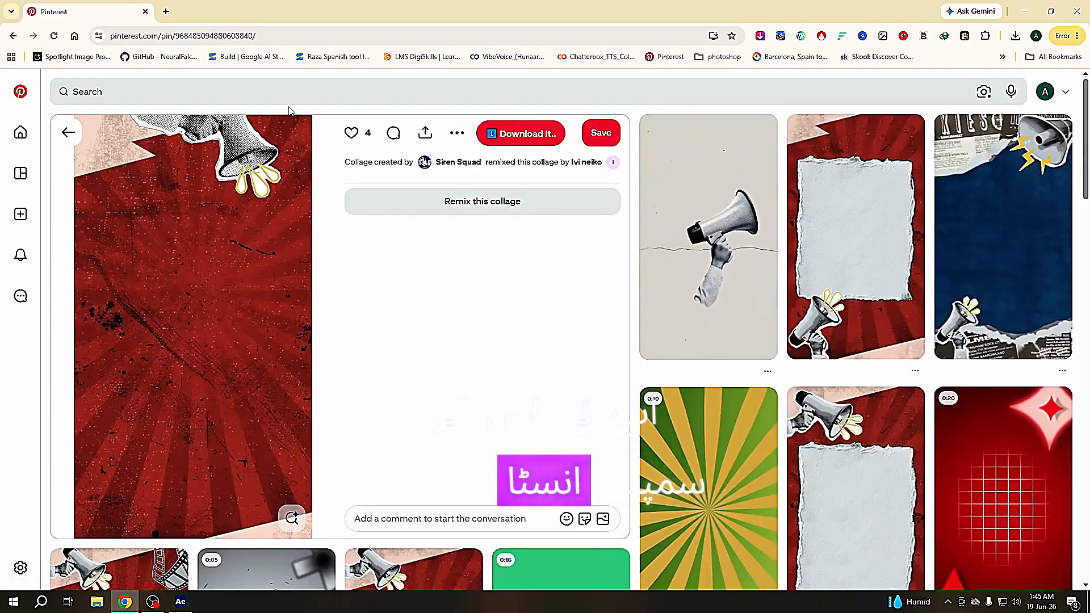
pyautogui.scroll(-15, 671, 283)
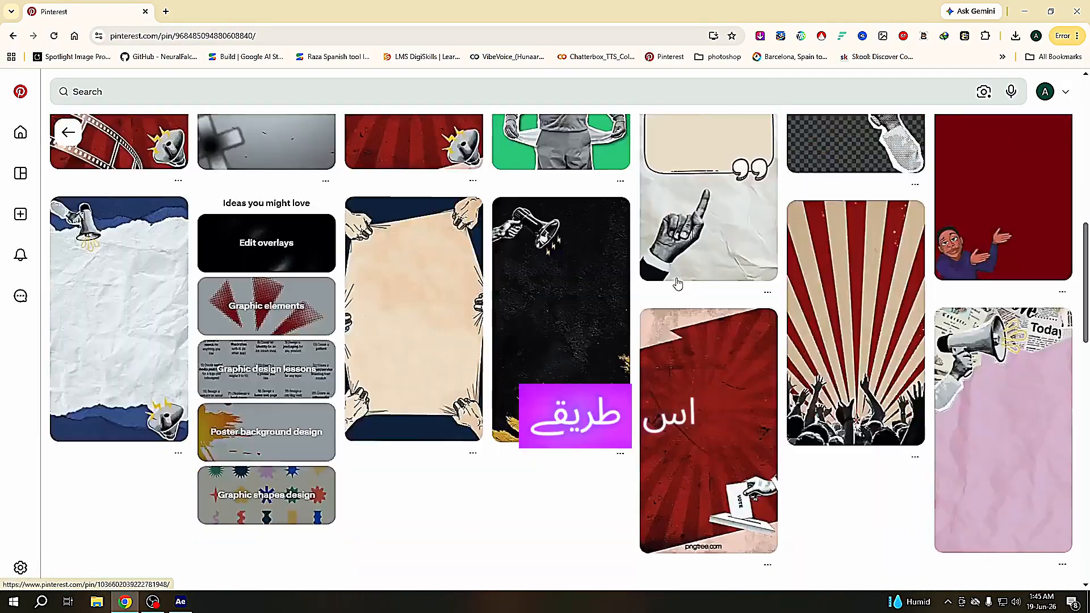
pyautogui.scroll(-6, 671, 282)
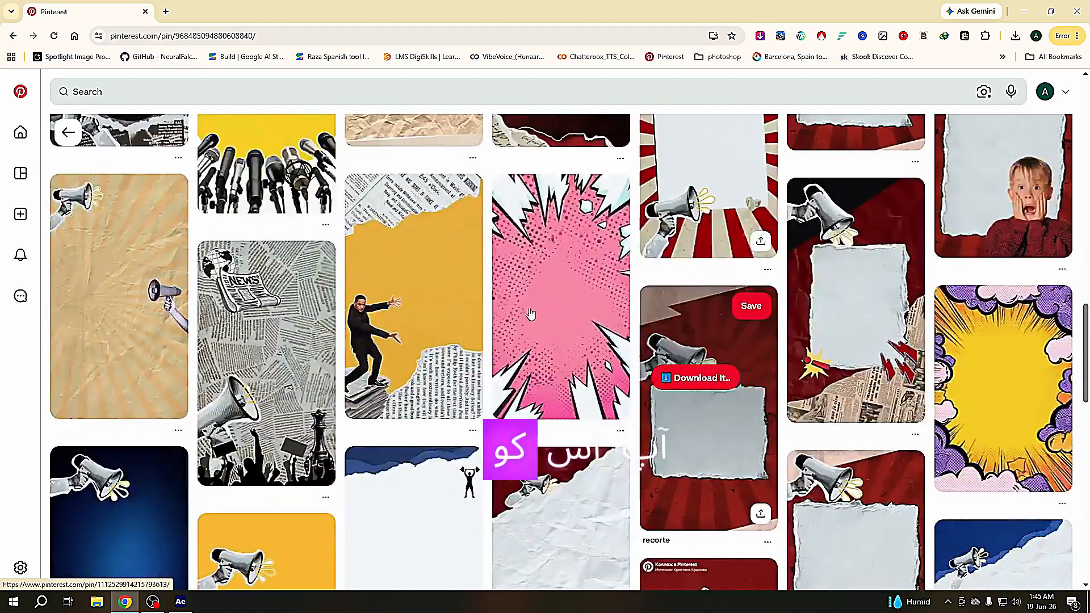
pyautogui.scroll(-6, 379, 352)
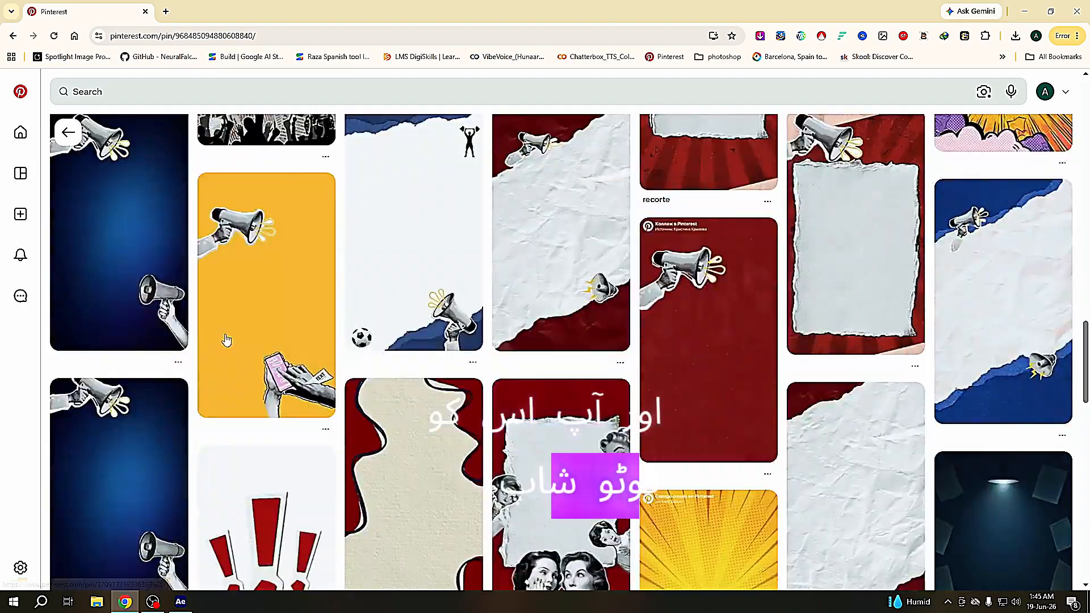
pyautogui.scroll(3, 547, 325)
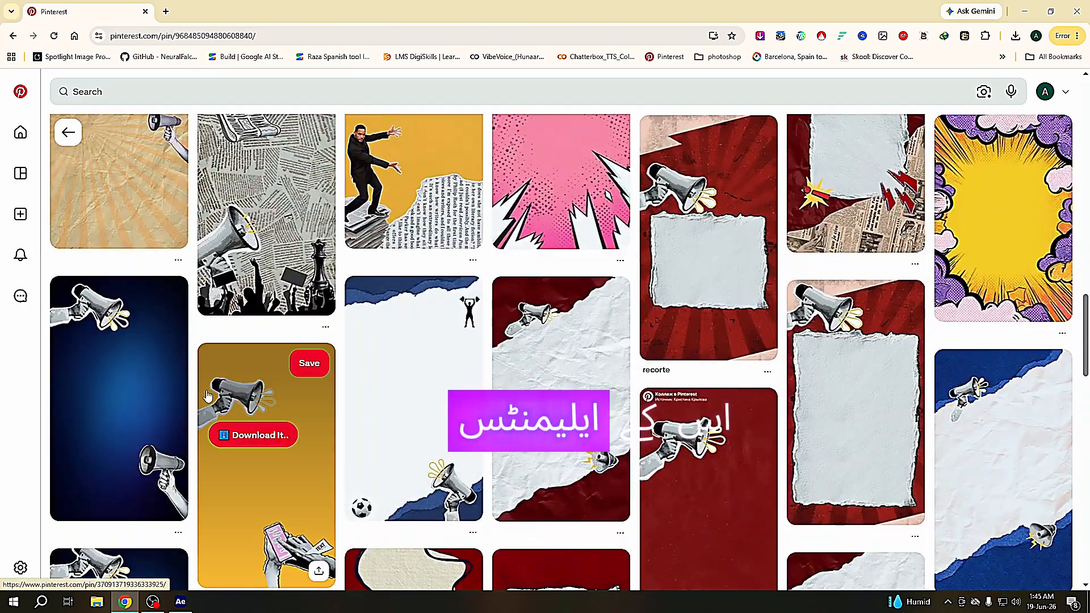
pyautogui.scroll(-7, 584, 431)
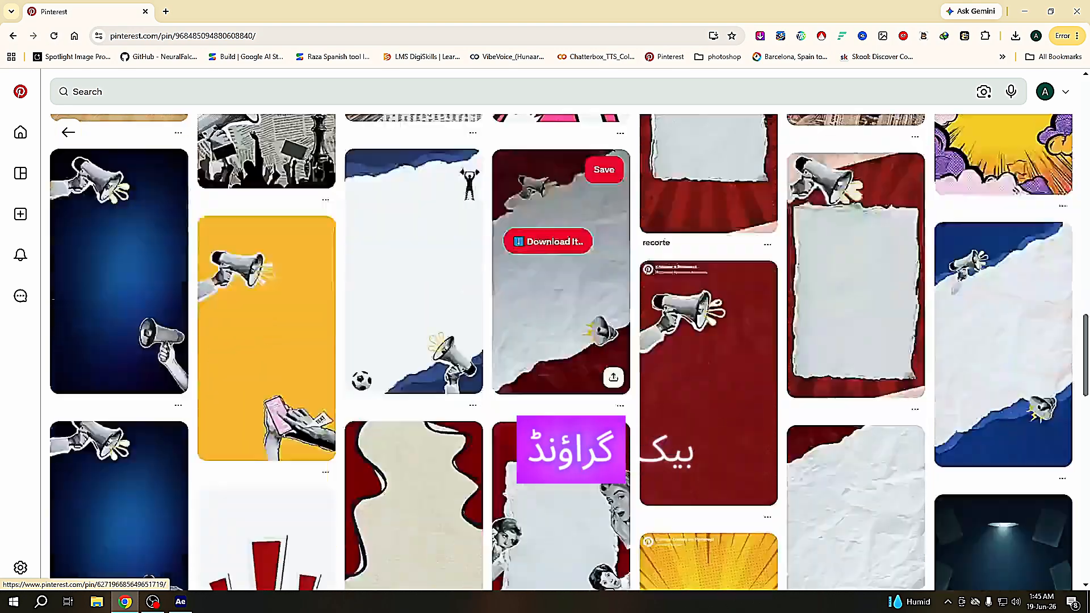
pyautogui.scroll(-15, 591, 442)
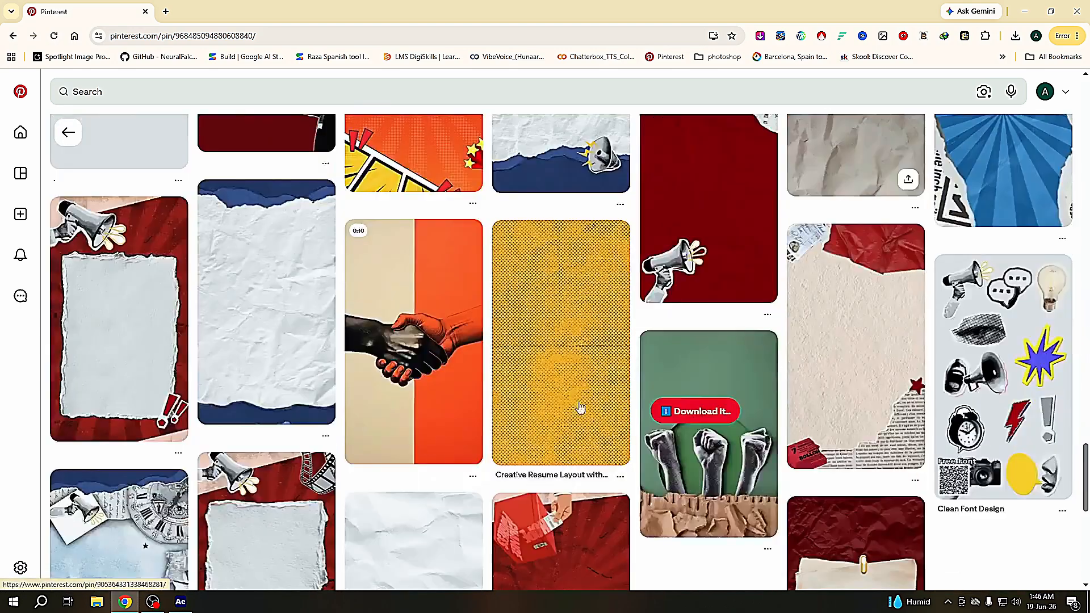
pyautogui.scroll(3, 392, 507)
# - Switch back to After Effects, listen to the opening voice-over in Comp 1, and return the playhead to the start
pyautogui.click(181, 601)
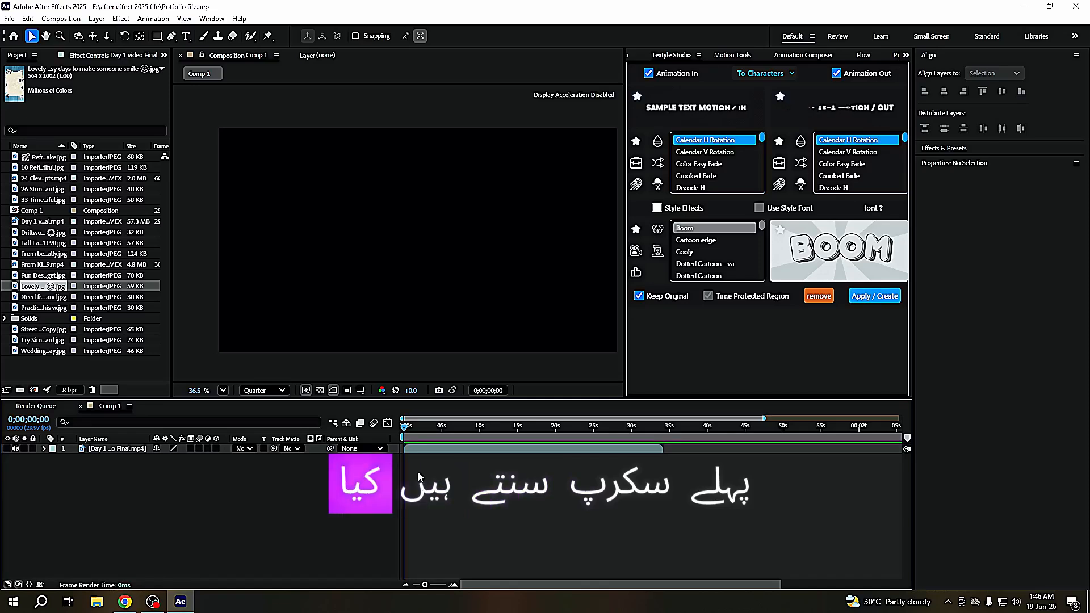
pyautogui.press('space')
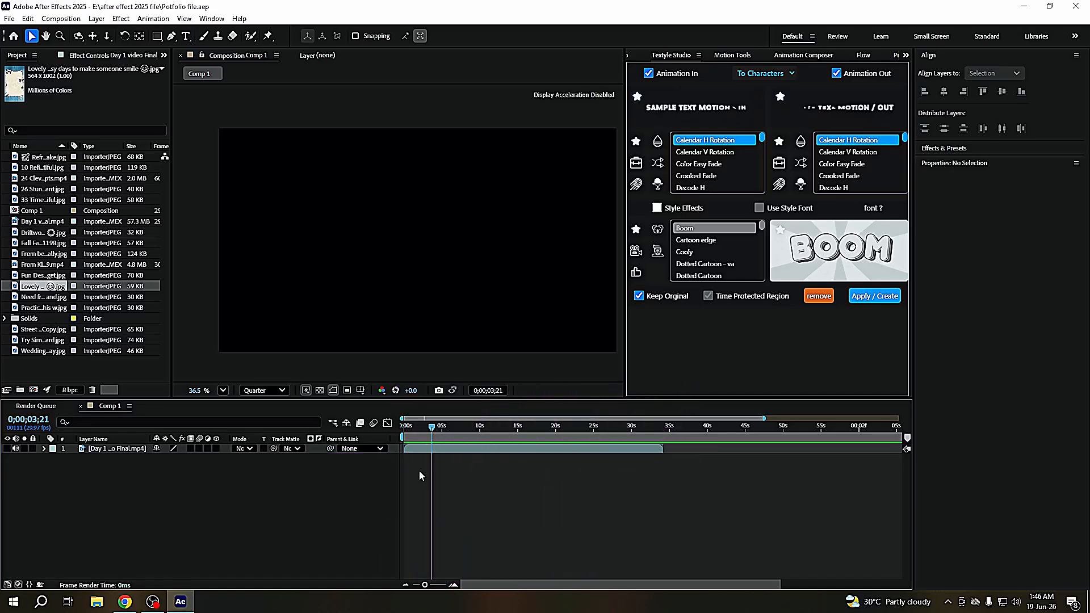
pyautogui.click(403, 435)
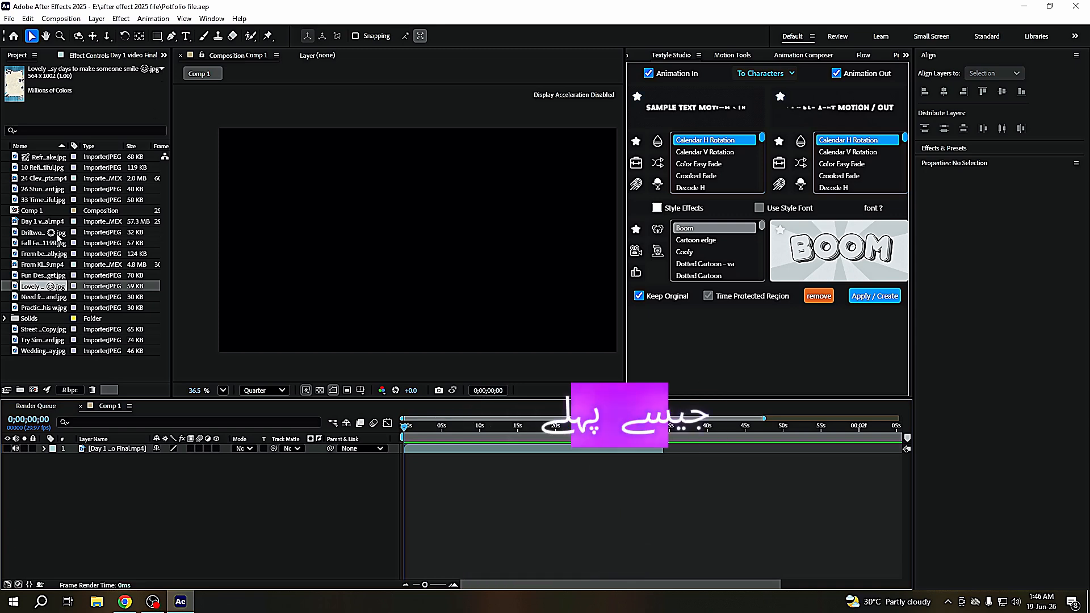
# - Compare the thumbnails of the imported background images to choose one that suits the opening line
pyautogui.click(50, 243)
pyautogui.click(48, 276)
pyautogui.click(48, 308)
pyautogui.click(43, 340)
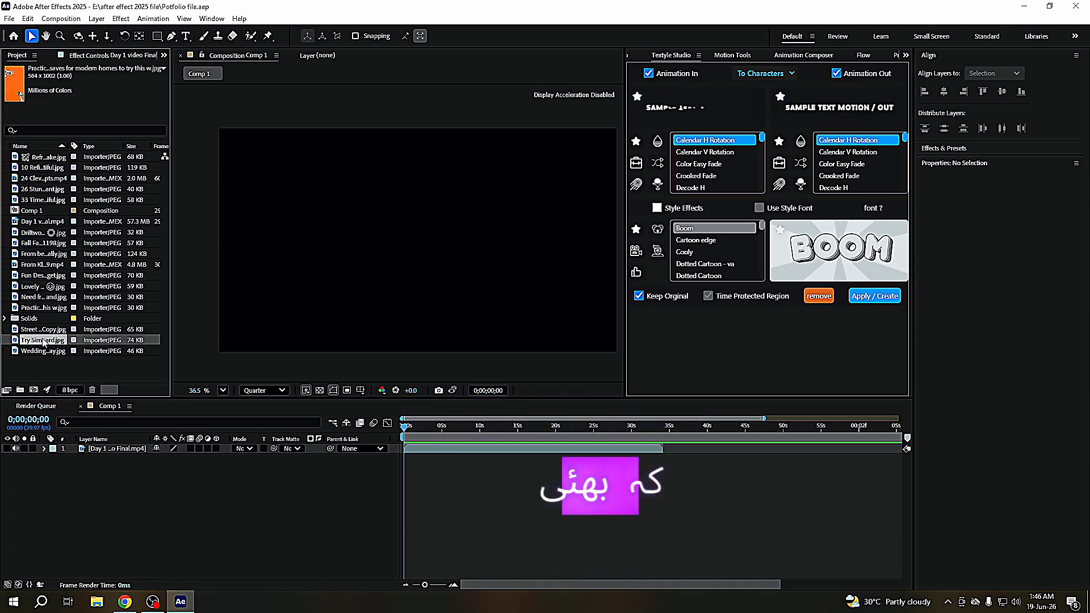
pyautogui.click(40, 287)
pyautogui.click(37, 255)
pyautogui.click(39, 243)
pyautogui.click(44, 222)
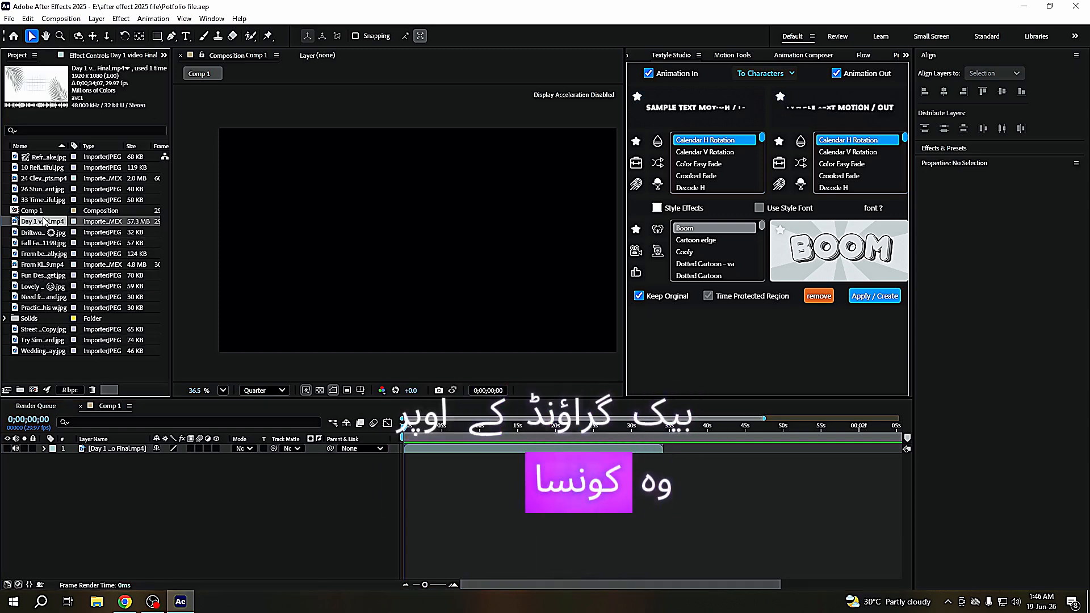
pyautogui.click(48, 233)
# - Add the Try Simple background image above the Day 1 video layer in Comp 1 and set its rotation to -90°
pyautogui.click(50, 340)
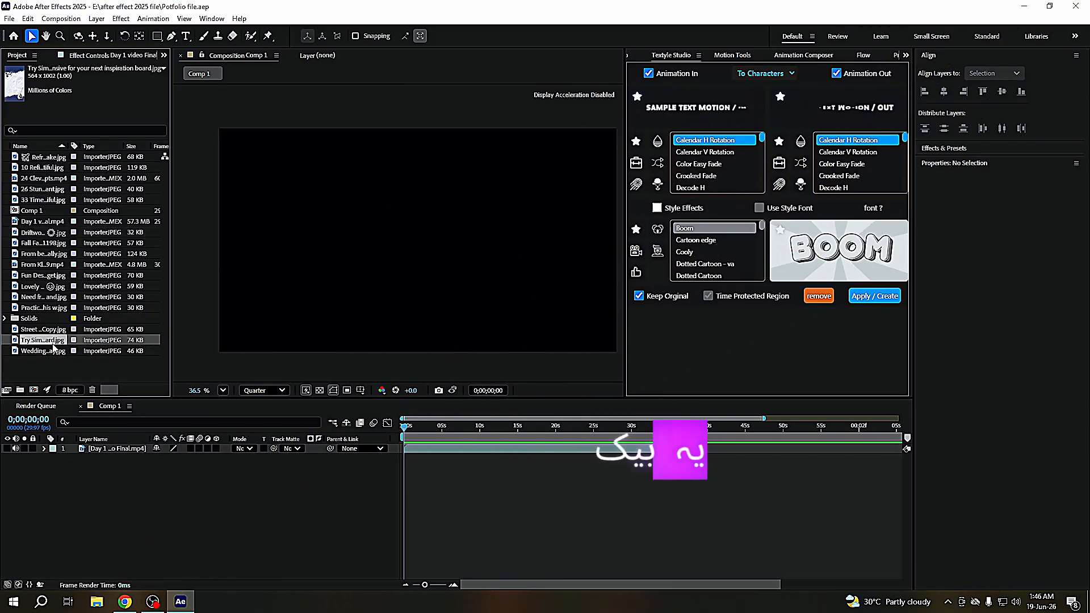
pyautogui.moveTo(111, 452); pyautogui.dragTo(114, 452)
pyautogui.press('r')
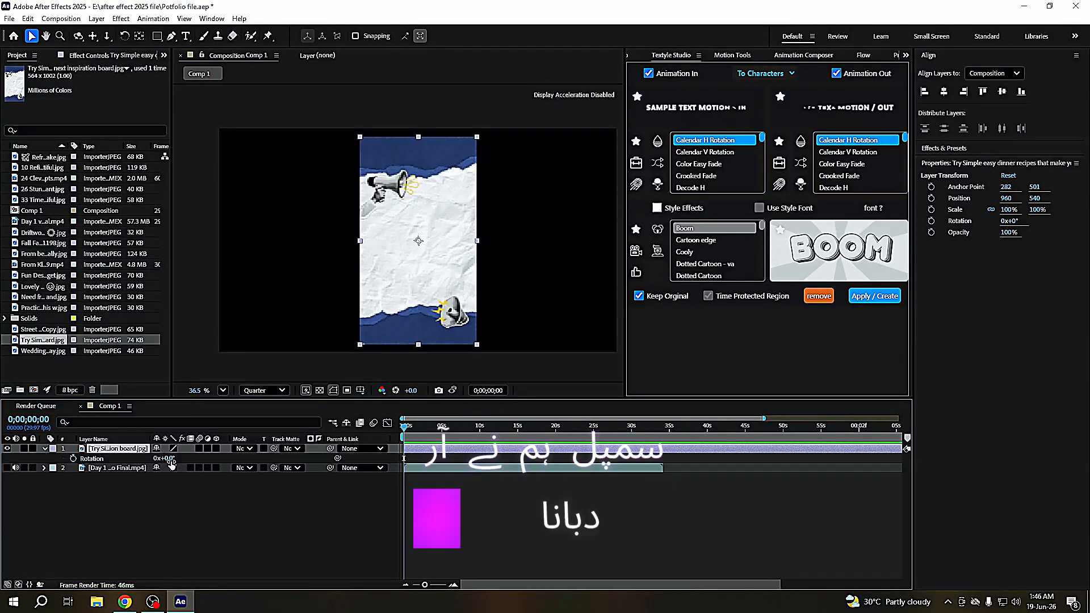
pyautogui.click(167, 461)
pyautogui.write('-90')
pyautogui.press('Return')
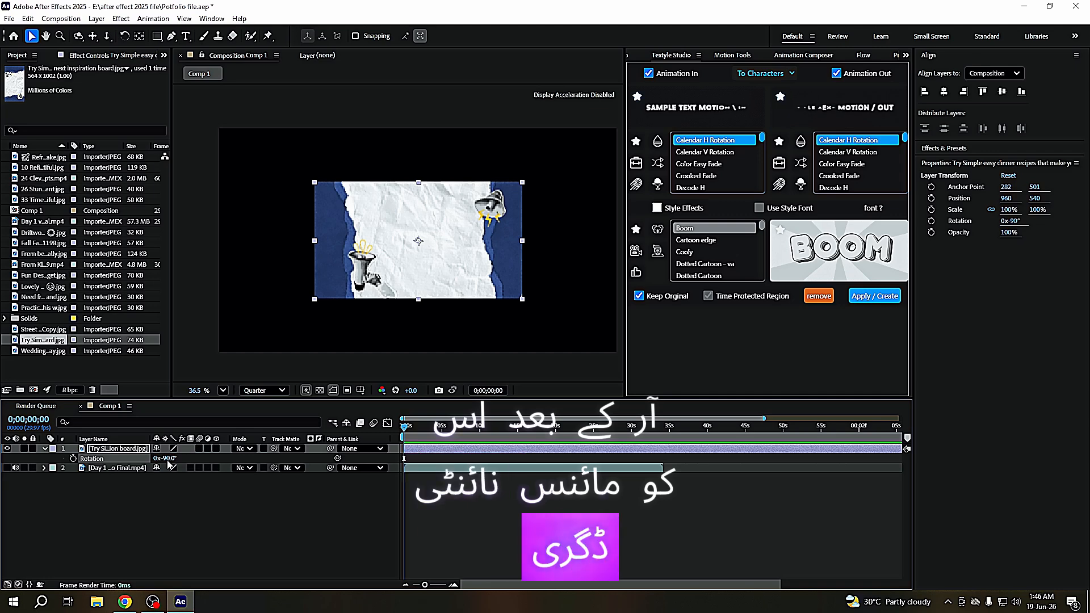
# - Try a 90° rotation on the background image, and set it back to -90°
pyautogui.click(168, 460)
pyautogui.write('9')
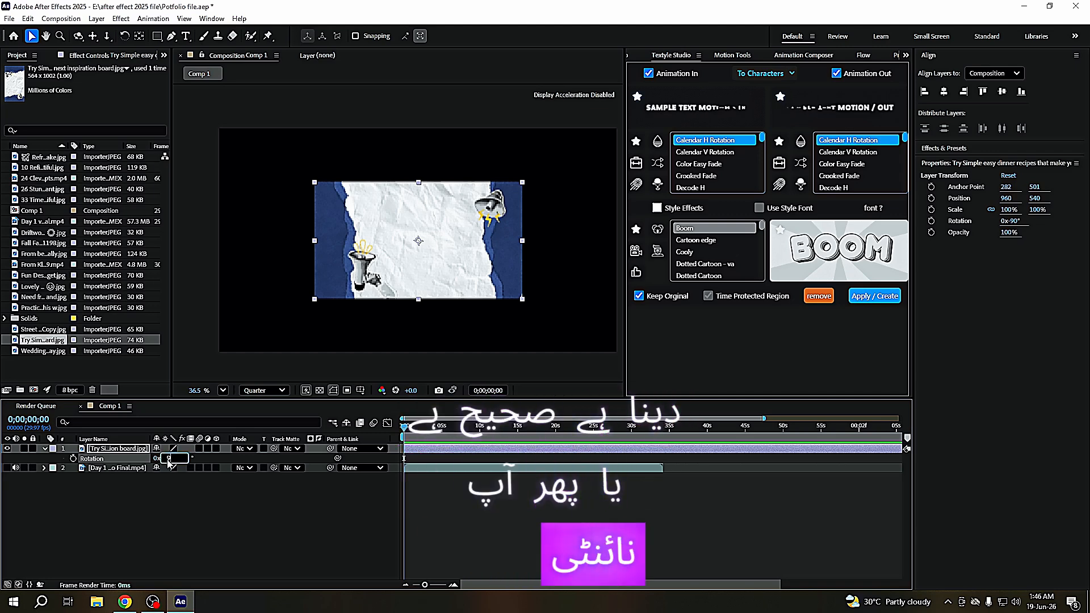
pyautogui.write('0')
pyautogui.press('Return')
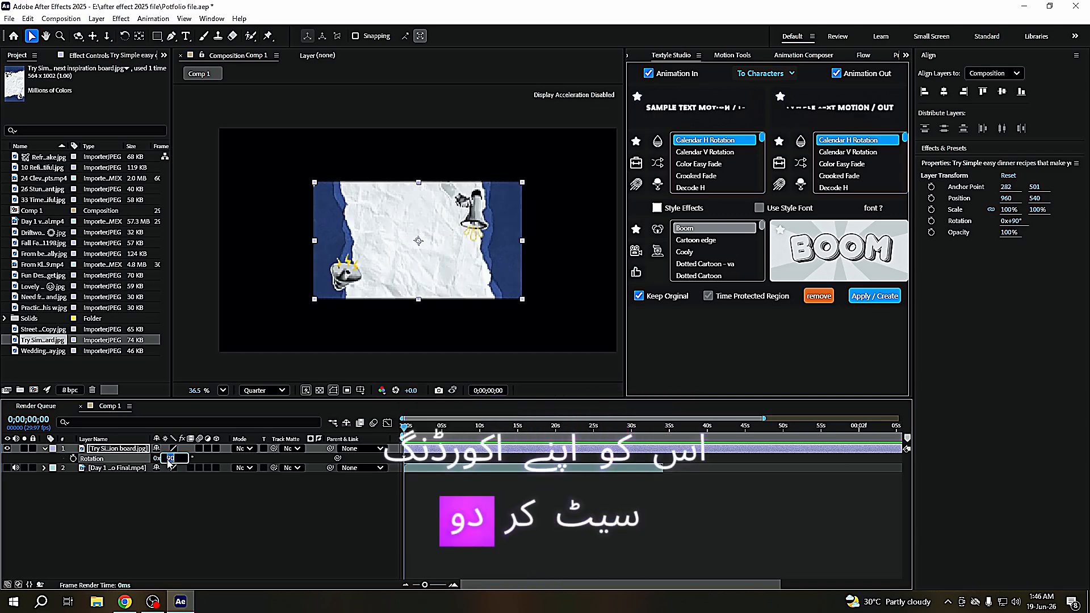
pyautogui.click(168, 459)
pyautogui.write('-90')
pyautogui.press('Return')
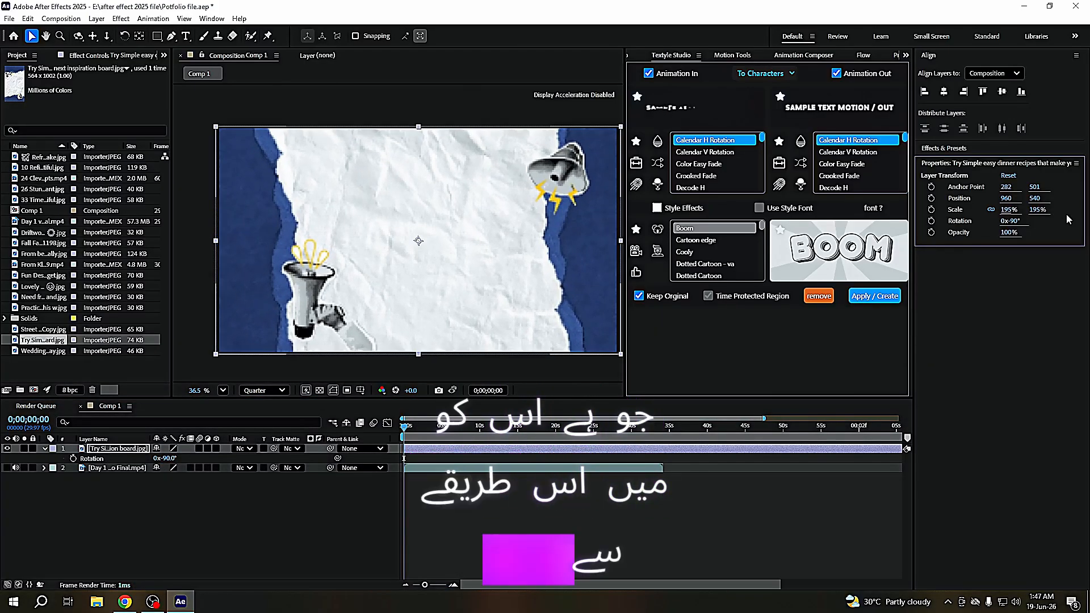
# - Scale the background image to 193% so it fills the frame, save the project, and deselect the layer
pyautogui.moveTo(1008, 210); pyautogui.dragTo(1007, 210)
pyautogui.hotkey('ctrl', 's')
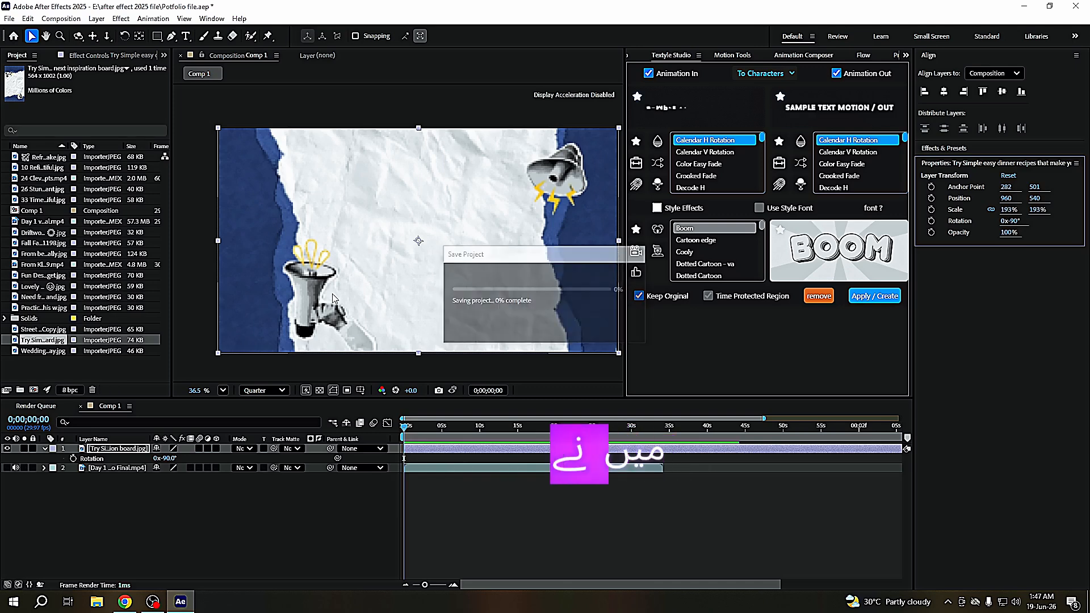
pyautogui.click(421, 505)
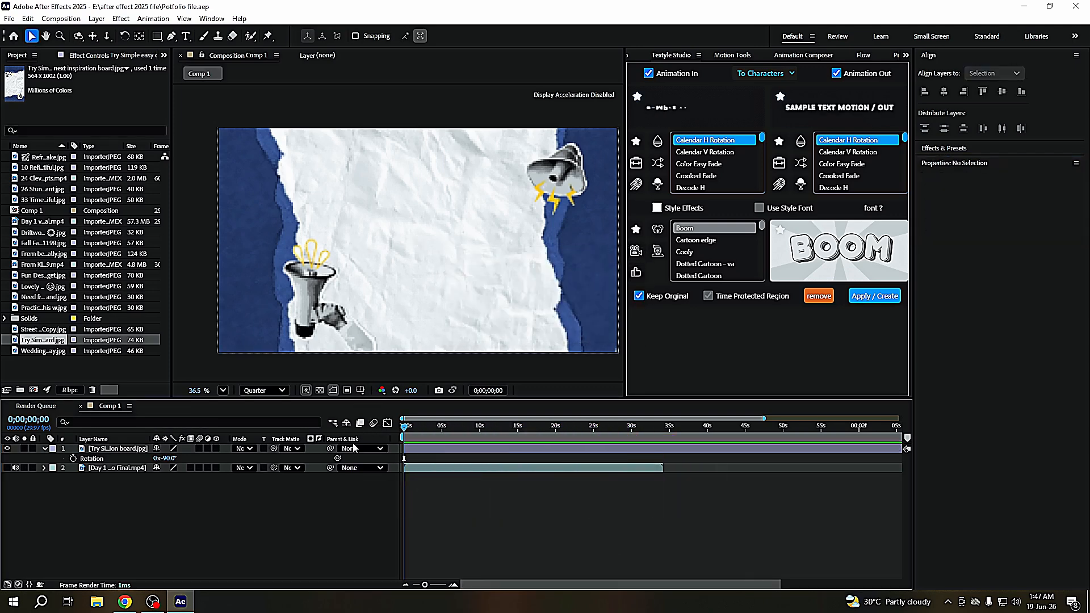
# - Create a new HD 1920x1080, 29.97 fps composition and copy the Day 1 video layer from Comp 1 into it
pyautogui.click(100, 471)
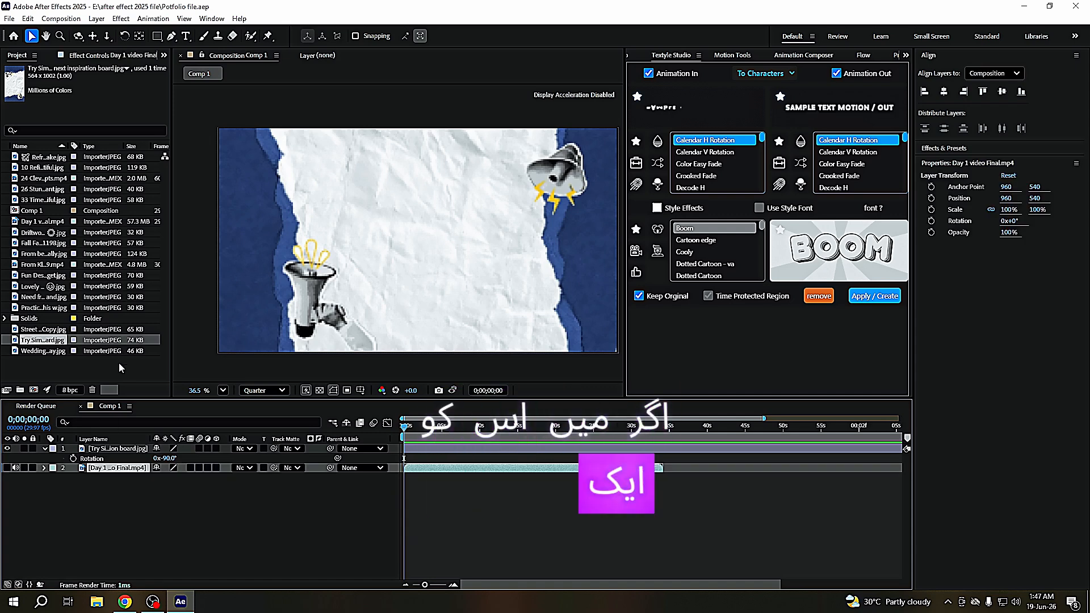
pyautogui.rightClick(121, 368)
pyautogui.click(157, 371)
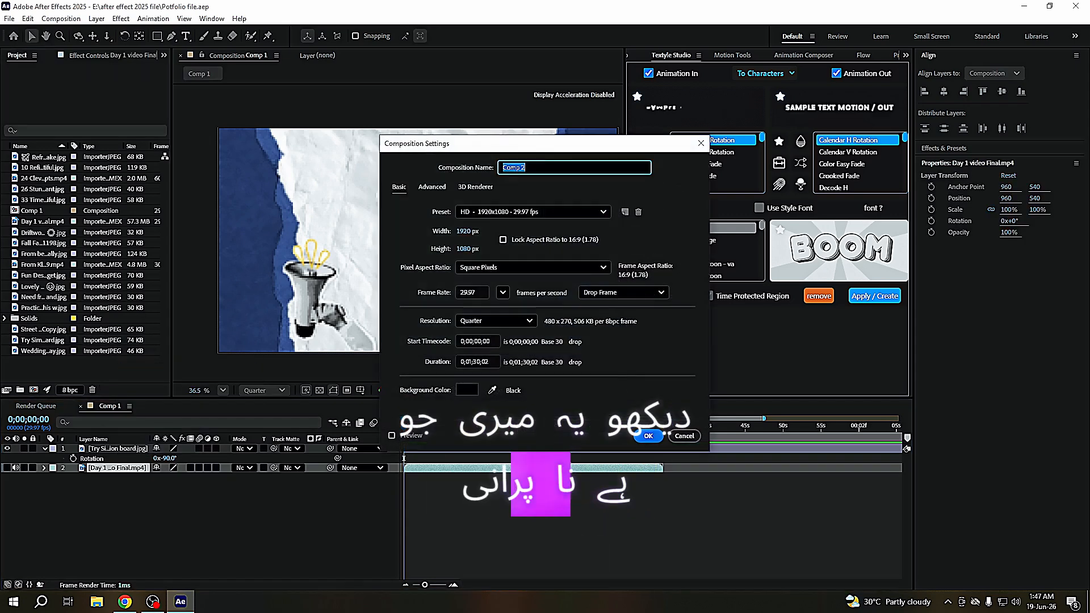
pyautogui.click(648, 436)
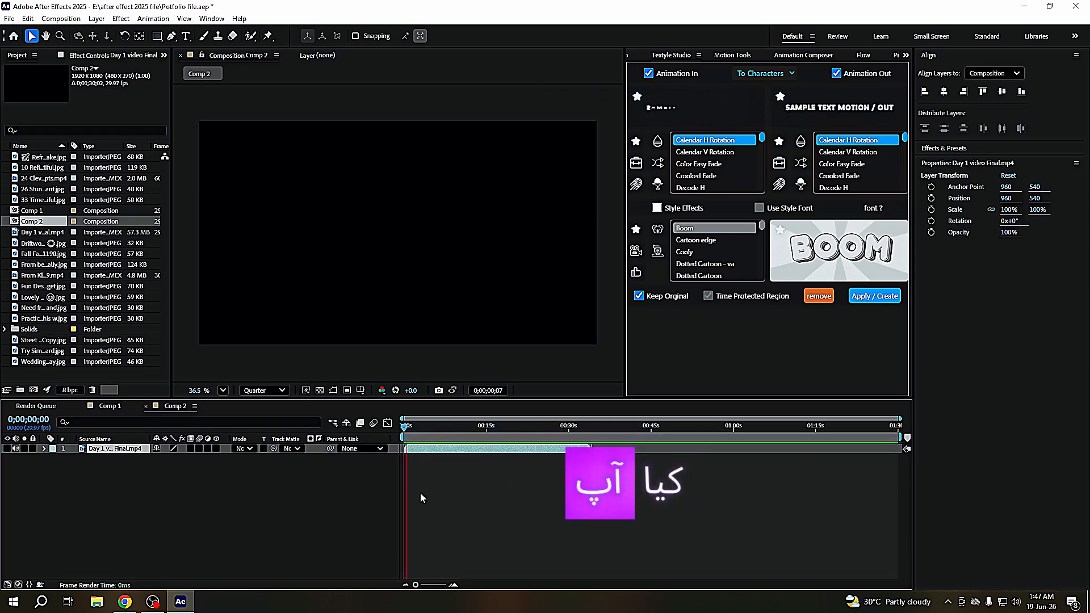
# - Make the Day 1 video layer visible in Comp 2 and play the opening from the first frame
pyautogui.click(295, 462)
pyautogui.click(8, 449)
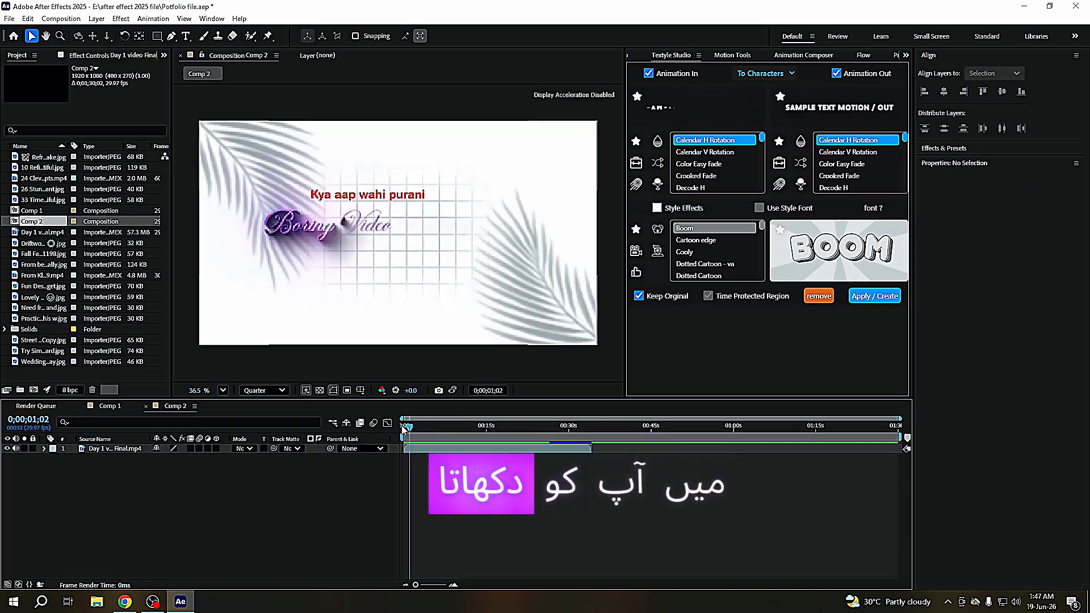
pyautogui.moveTo(409, 427); pyautogui.dragTo(377, 450)
pyautogui.press('space')
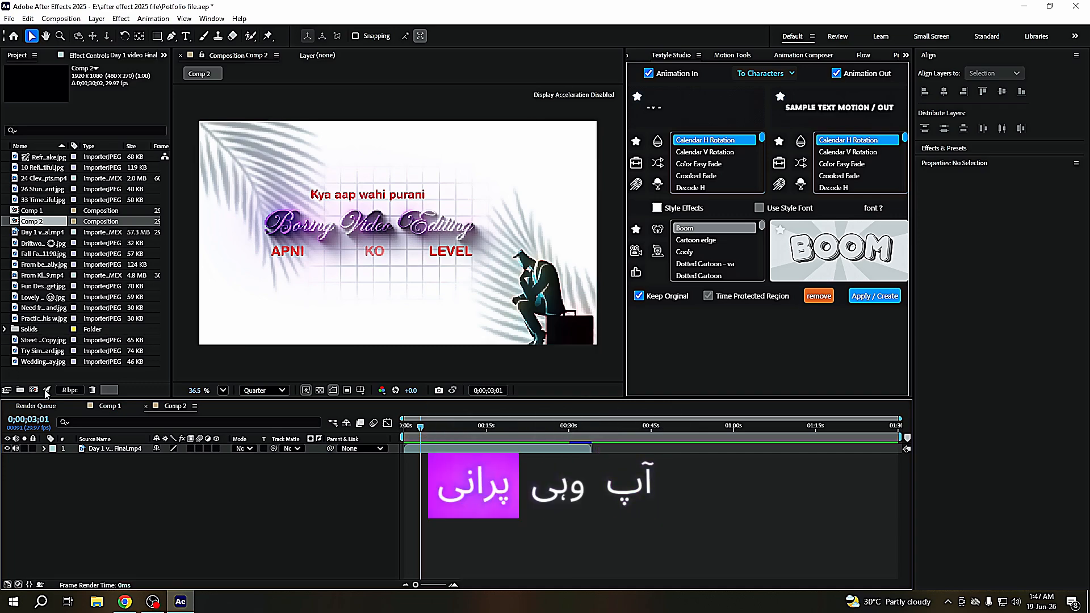
# - In Comp 1, add the text "Kya Ap wahi Purani" over the paper background's upper part
pyautogui.click(109, 406)
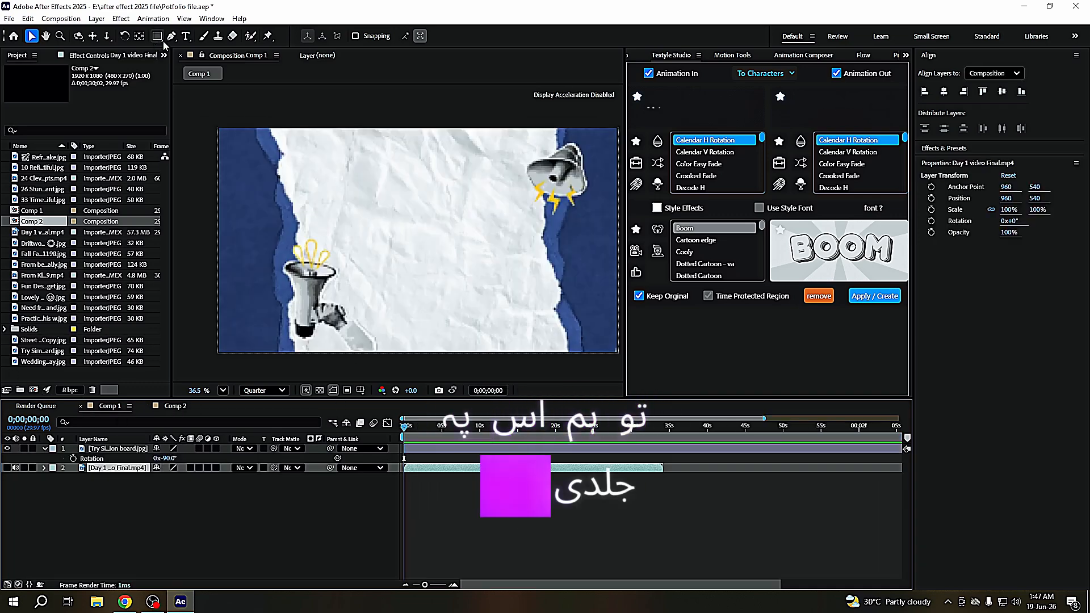
pyautogui.hotkey('ctrl', 't')
pyautogui.click(342, 202)
pyautogui.write('Kya Ap wahi Purani')
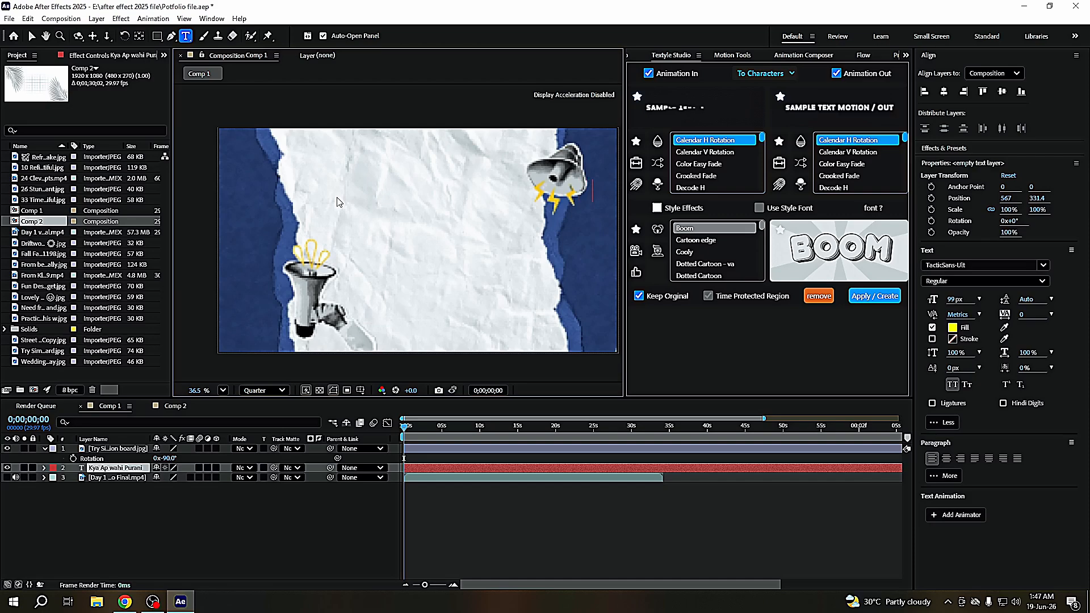
# - Set the whole text's fill colour to black, 000000
pyautogui.hotkey('ctrl', 'a')
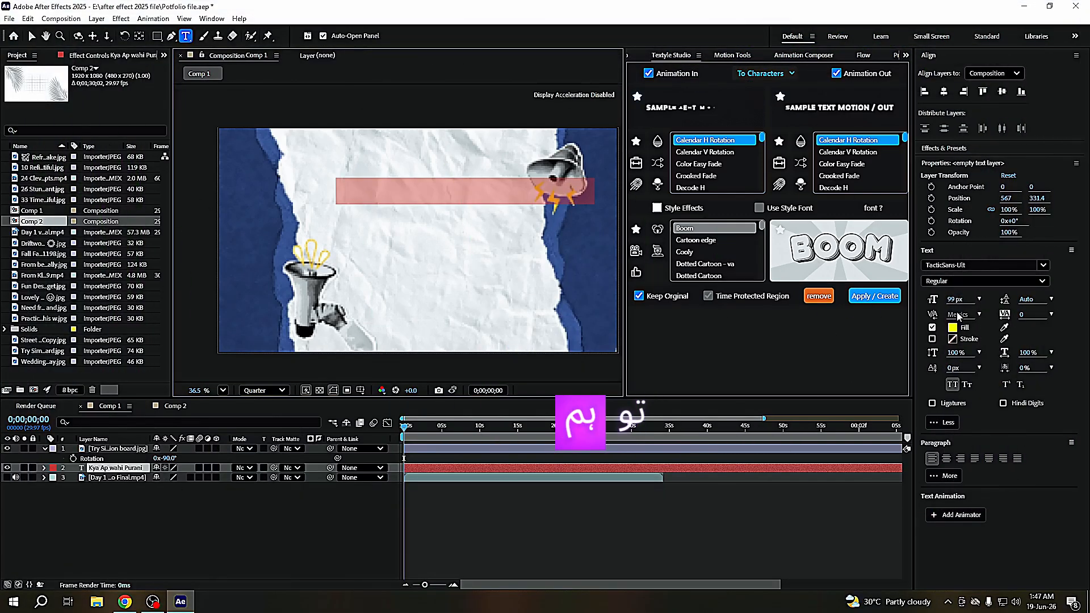
pyautogui.click(952, 328)
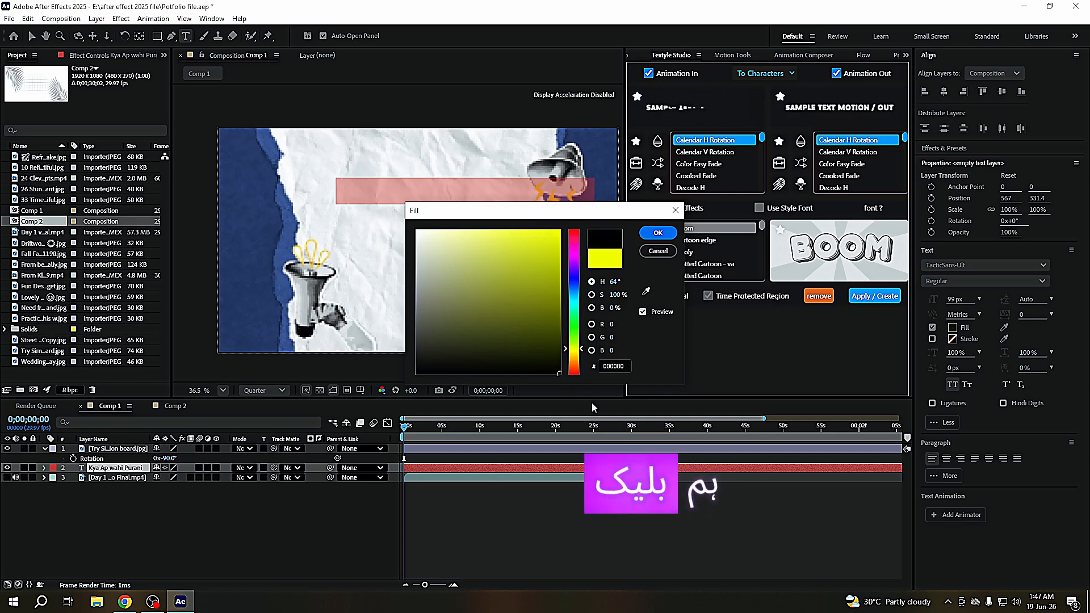
pyautogui.press('Return')
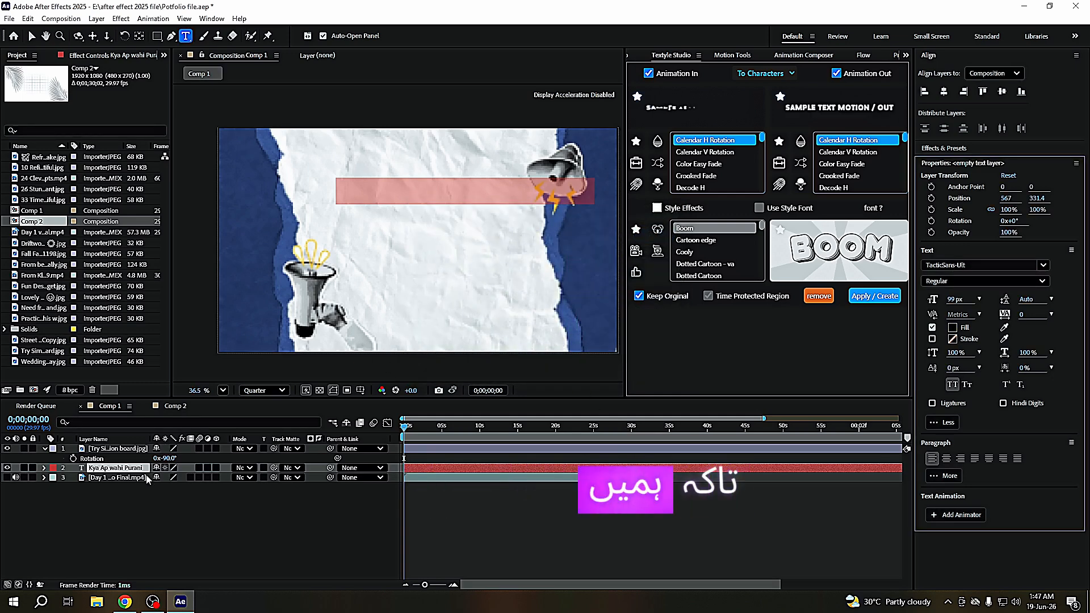
# - Move the text layer above the background image layer and shift the text to about 298.6, 268.4 in the frame
pyautogui.moveTo(127, 469); pyautogui.dragTo(126, 445)
pyautogui.click(30, 37)
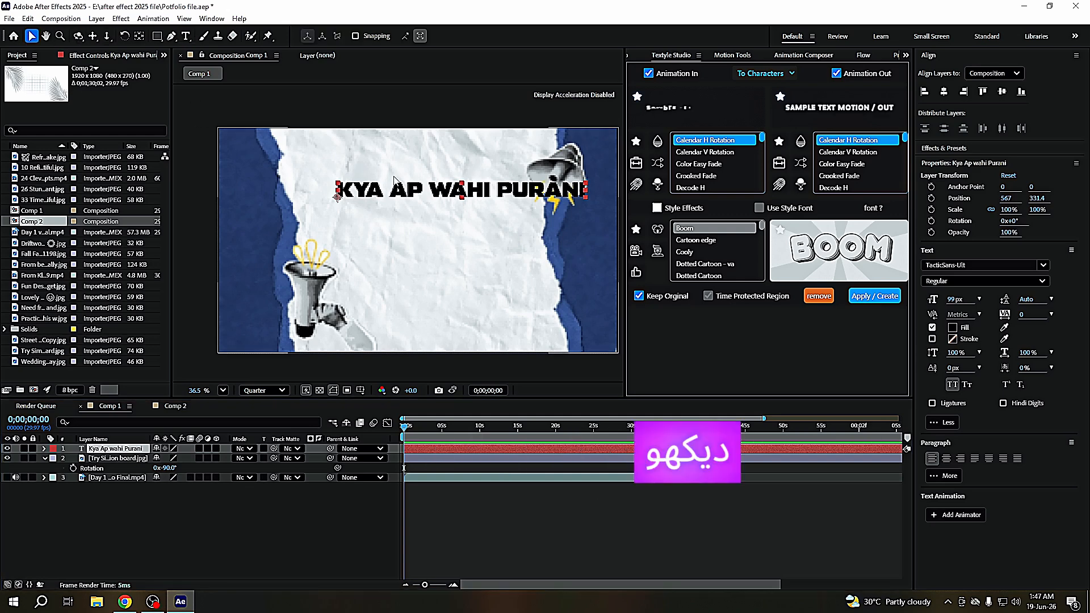
pyautogui.moveTo(419, 196); pyautogui.dragTo(363, 184)
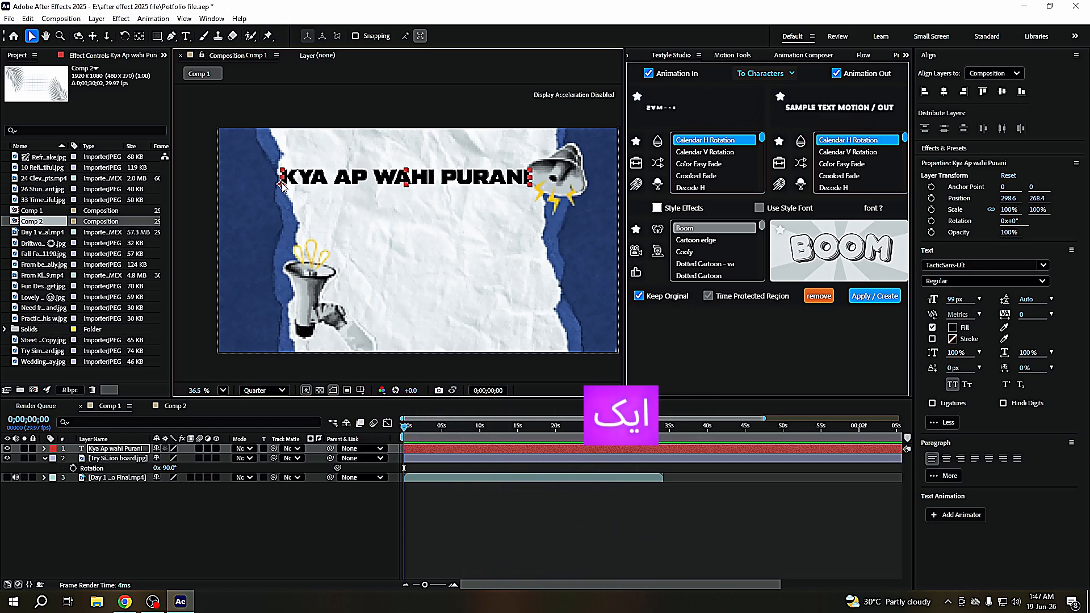
# - Centre the anchor point of the "Kya Ap wahi Purani" text layer and look at the anchor grid in Motion Tools
pyautogui.click(140, 36)
pyautogui.hotkey('ctrl', 'alt', 'Home')
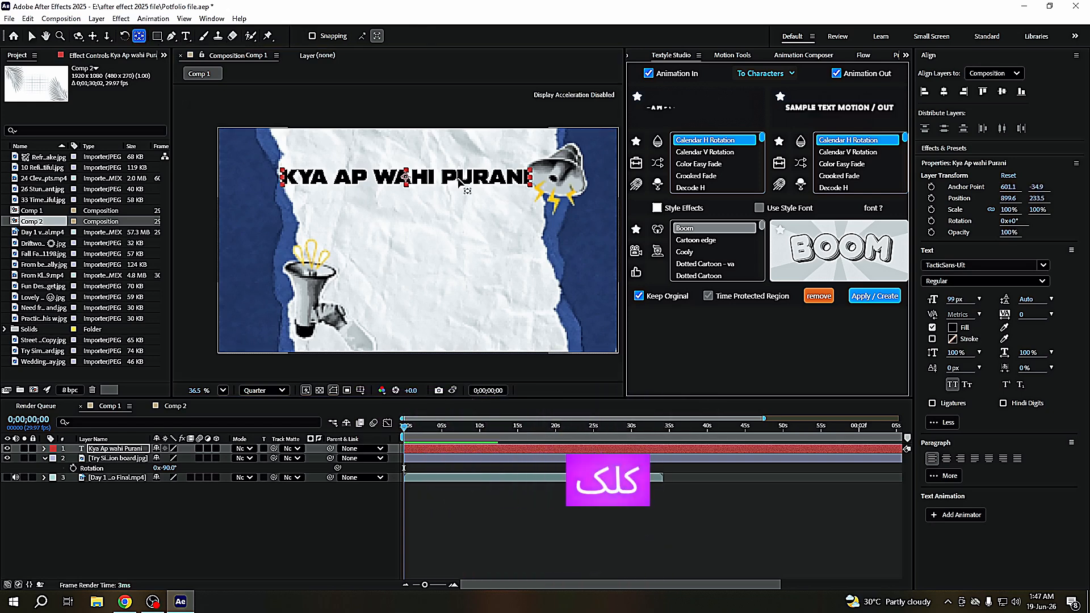
pyautogui.click(733, 55)
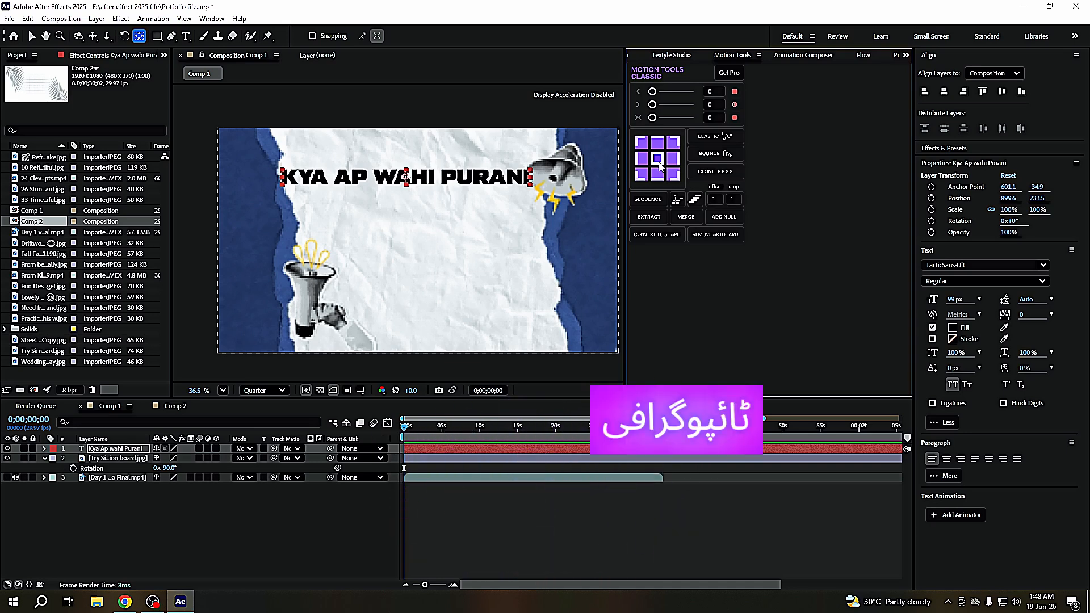
pyautogui.click(685, 58)
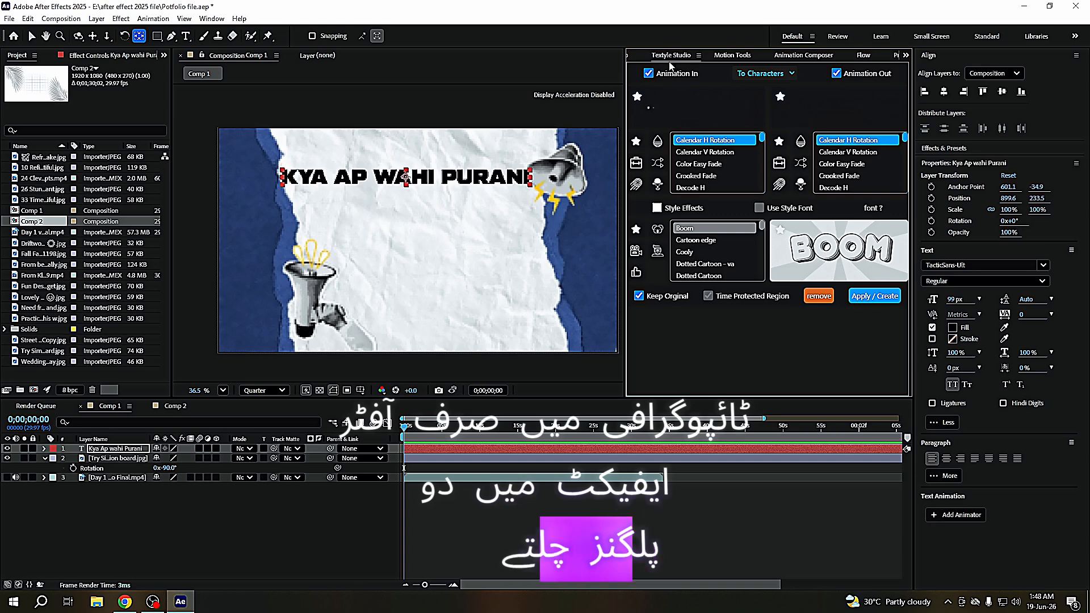
pyautogui.click(731, 55)
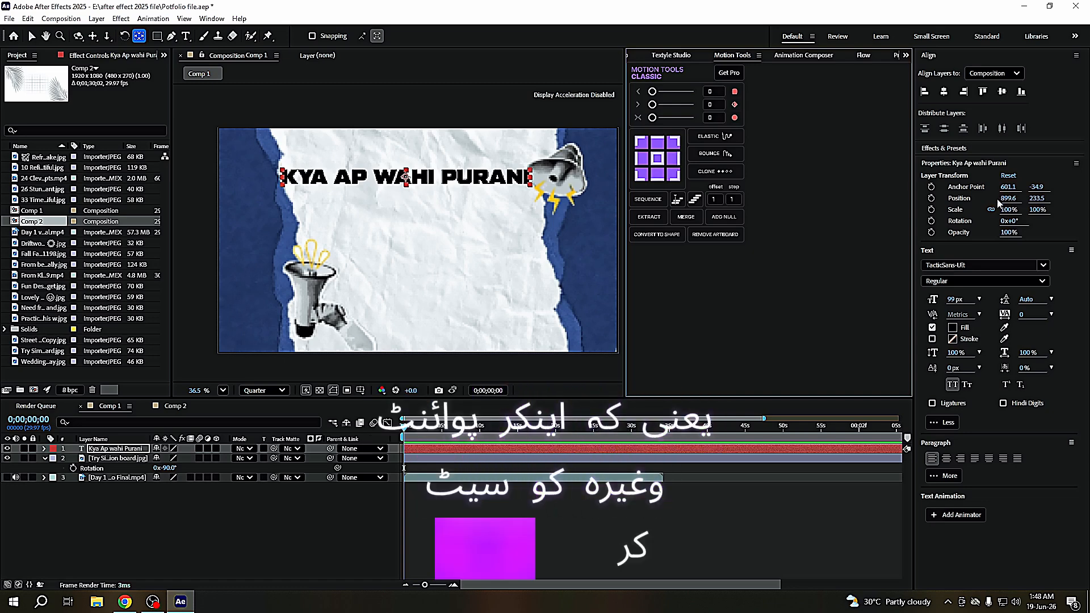
# - Scale the text layer to 67% and position it at about 770.9, 206.1 on the upper part of the paper
pyautogui.click(1007, 210)
pyautogui.moveTo(990, 211); pyautogui.dragTo(989, 212)
pyautogui.click(445, 177)
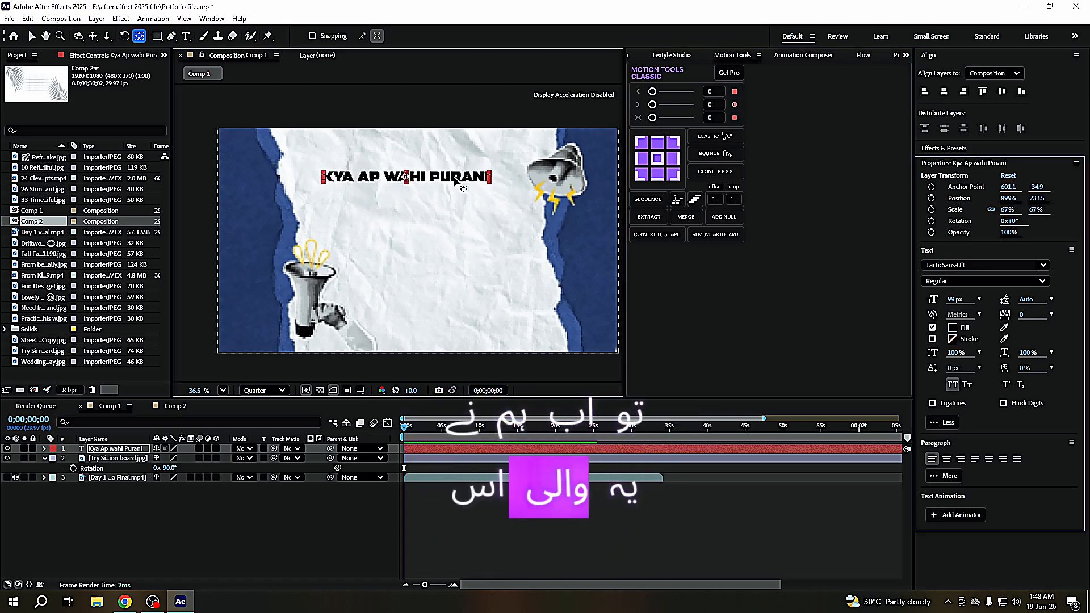
pyautogui.press('v')
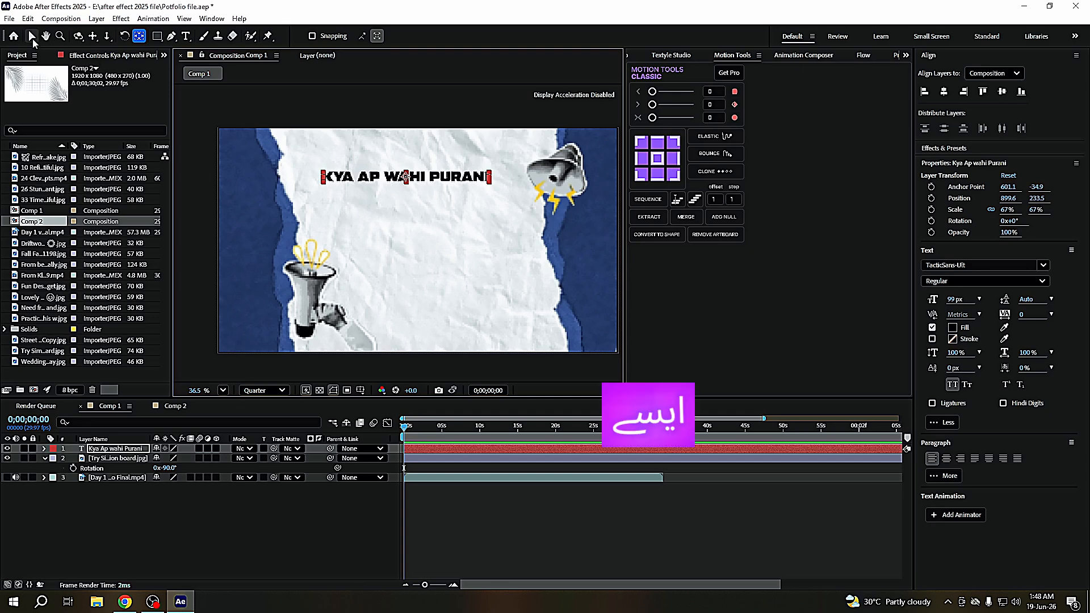
pyautogui.moveTo(408, 178); pyautogui.dragTo(382, 172)
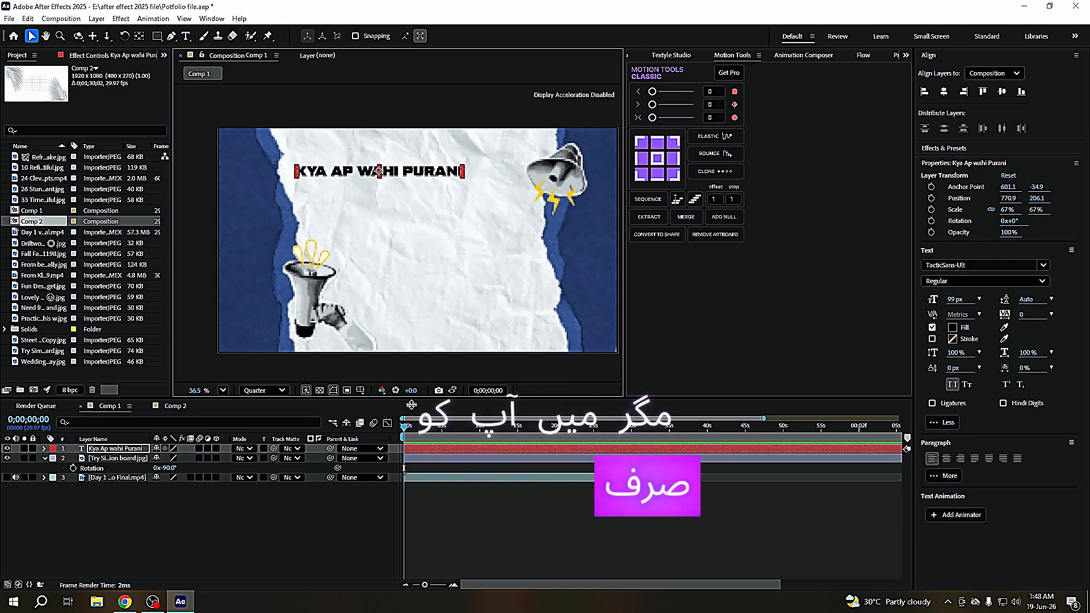
# - Play Comp 1 from the first frame to hear the voice-over for the opening line
pyautogui.press('space')
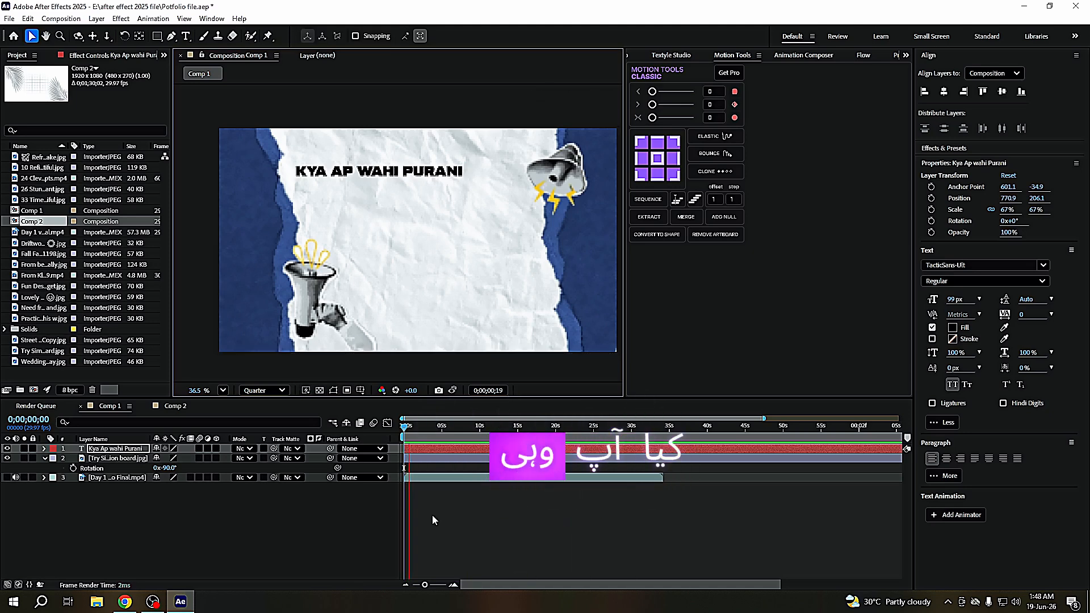
pyautogui.press('space')
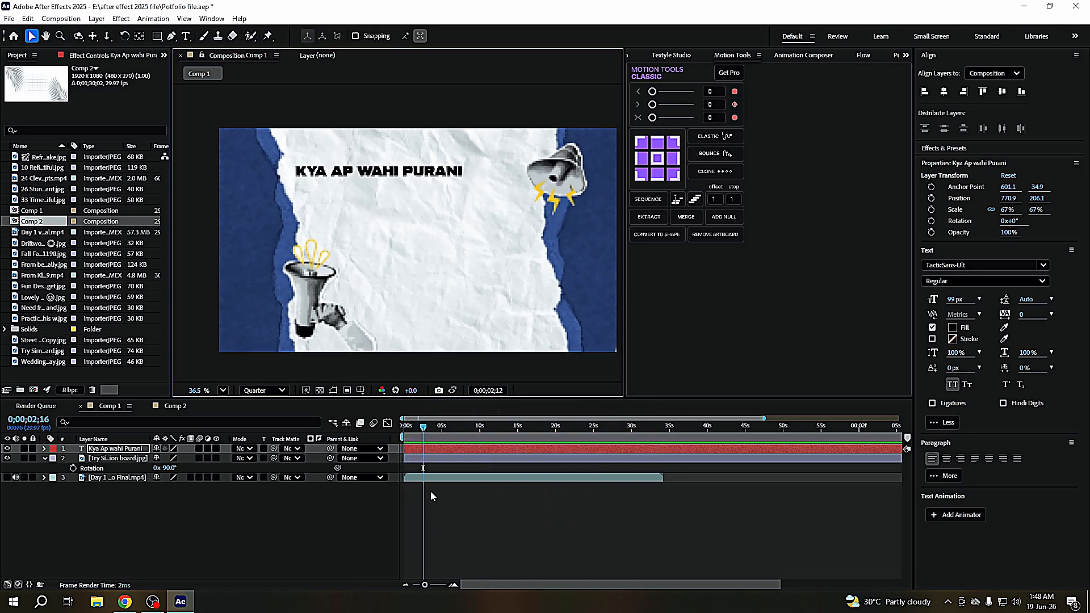
# - Open Textyle Studio and examine its word-by-word and line-by-line animation modes
pyautogui.click(659, 57)
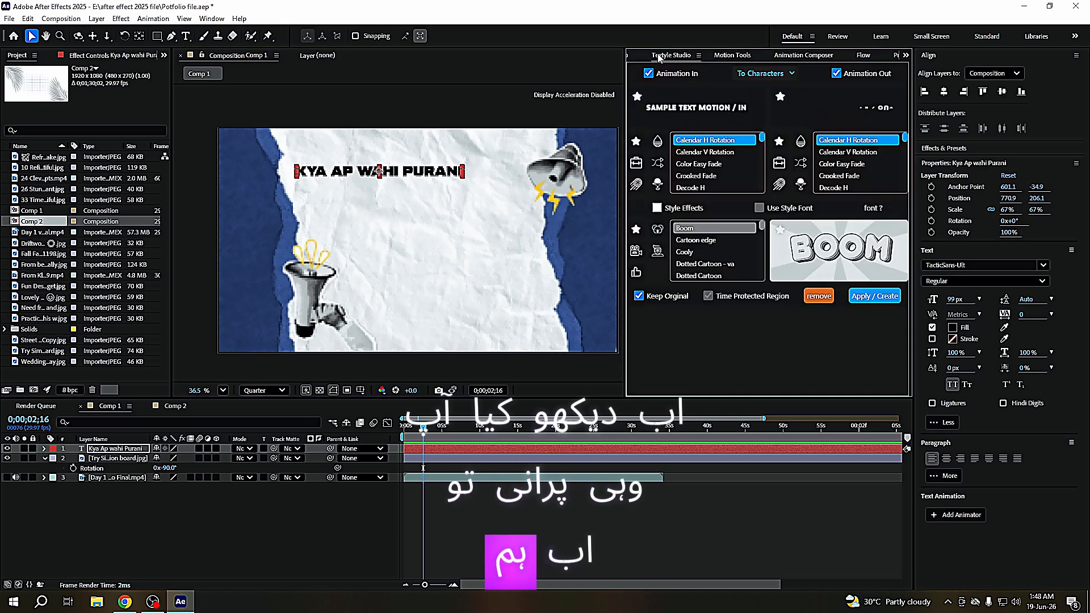
pyautogui.scroll(-1, 703, 160)
pyautogui.scroll(2, 708, 147)
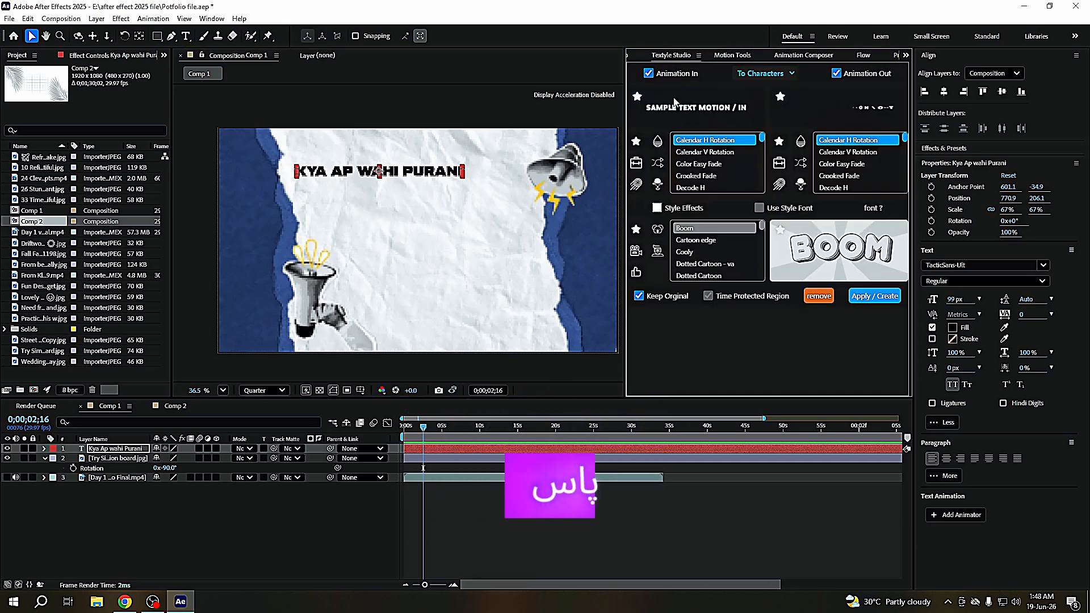
pyautogui.click(784, 76)
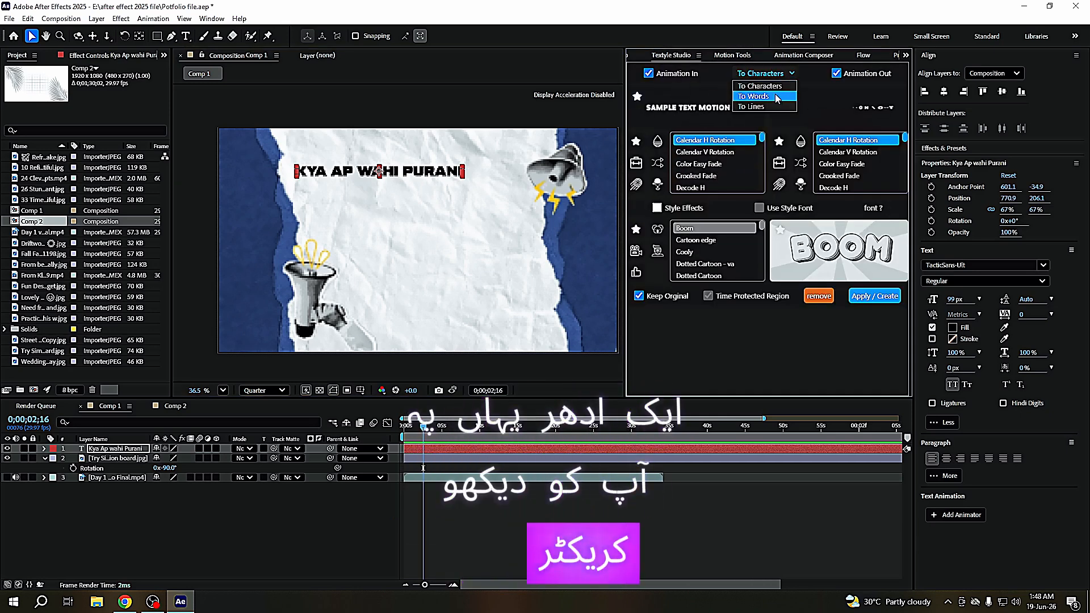
pyautogui.click(770, 97)
pyautogui.click(775, 75)
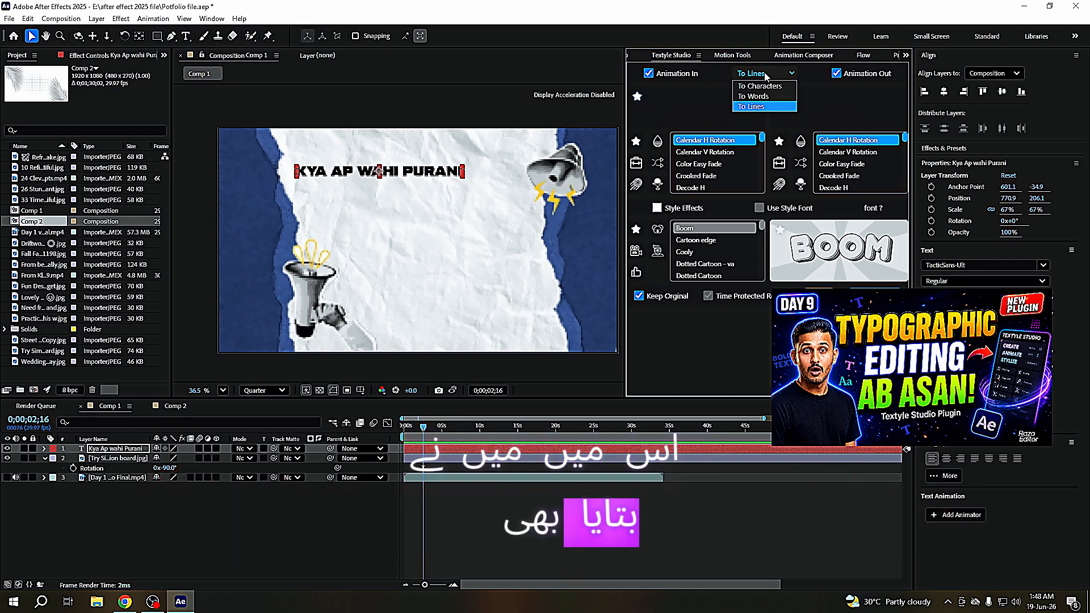
pyautogui.click(764, 106)
pyautogui.click(706, 152)
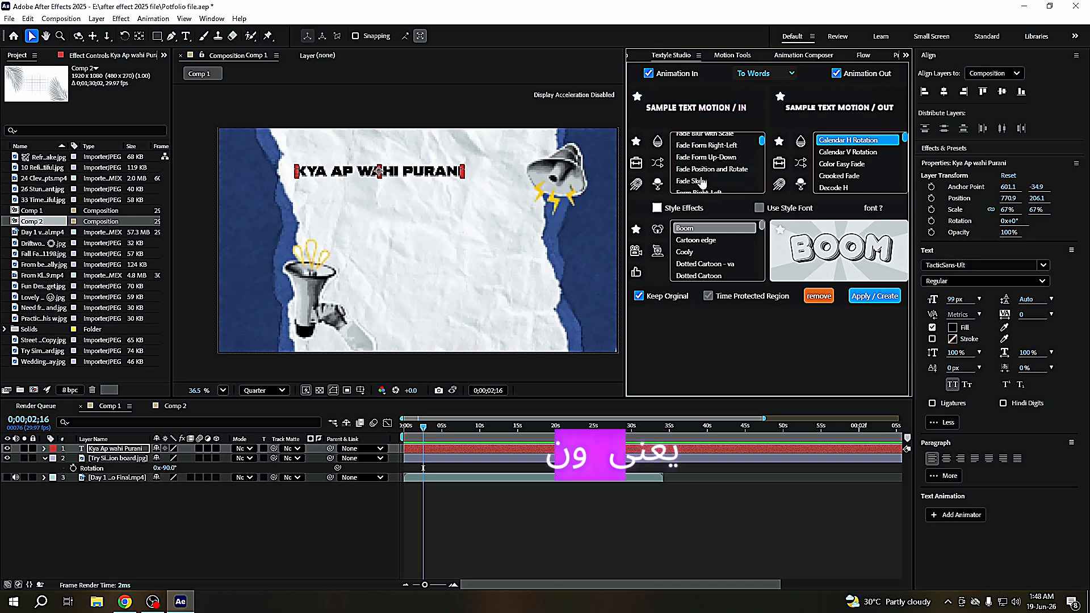
# - Browse the word-based In presets and preview fades such as Fade Form Up-Down and Fade Position and Rotate
pyautogui.scroll(-5, 702, 186)
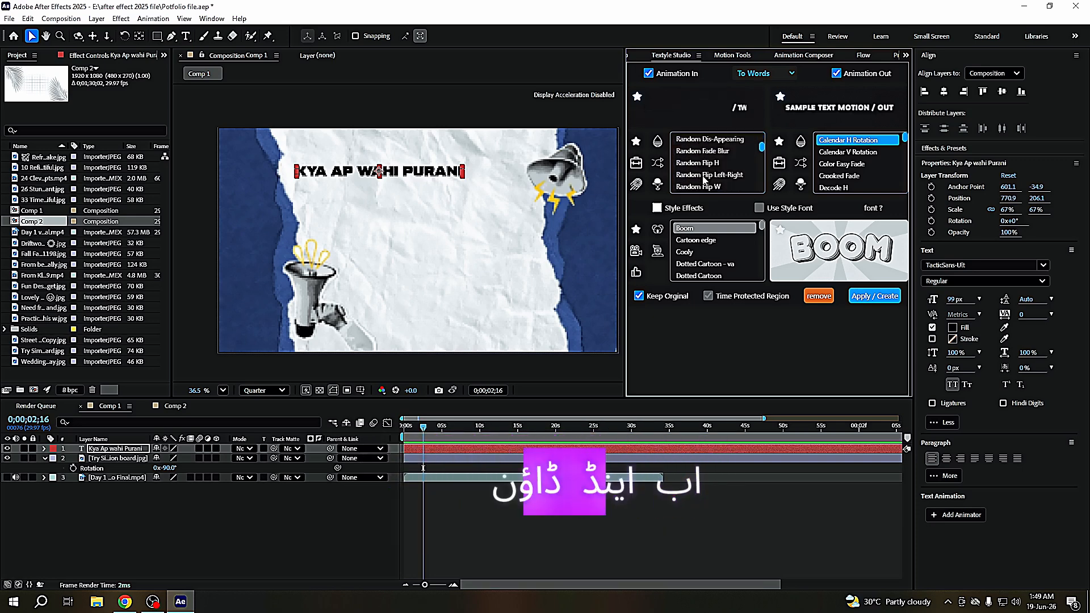
pyautogui.scroll(8, 704, 165)
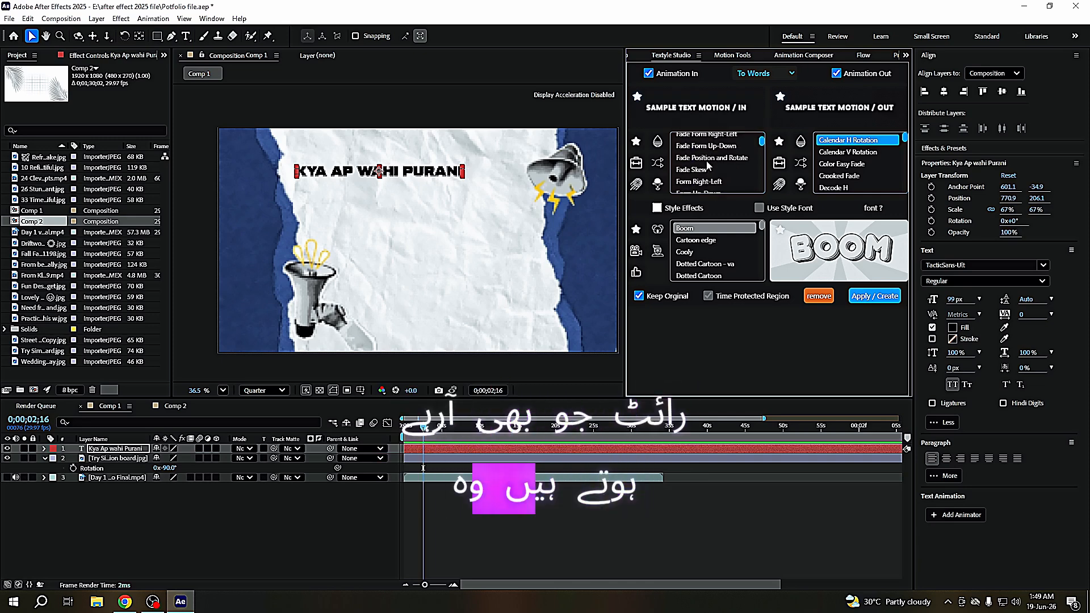
pyautogui.click(711, 159)
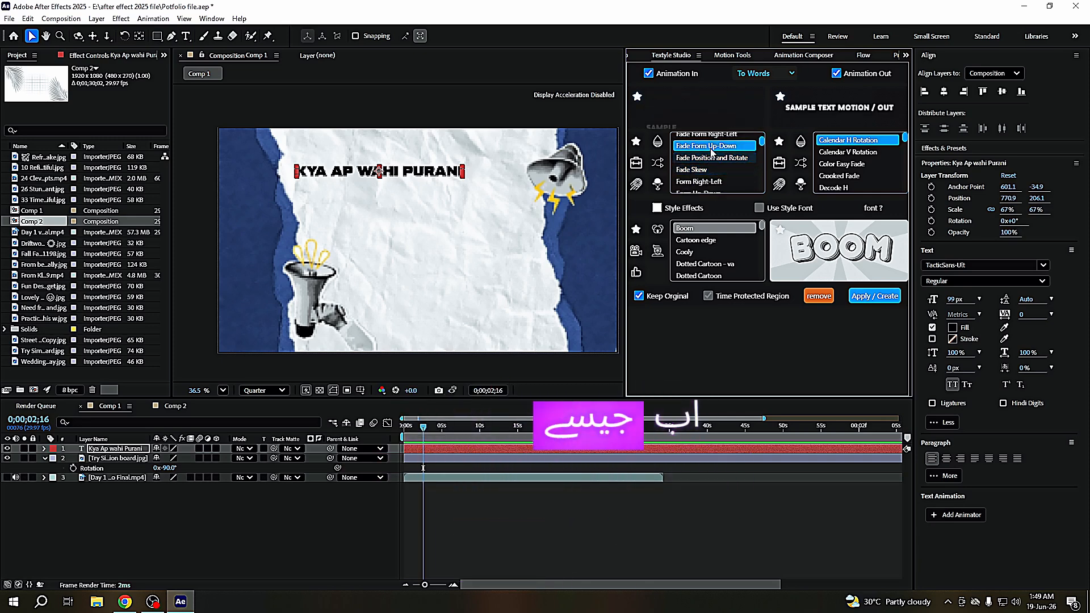
pyautogui.scroll(2, 716, 165)
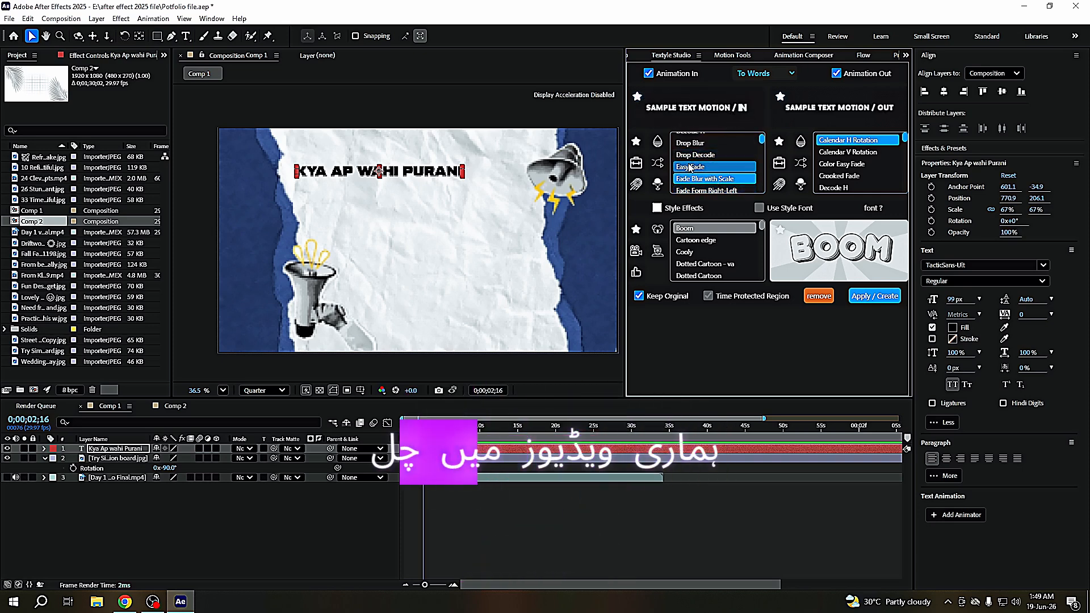
pyautogui.scroll(-2, 691, 162)
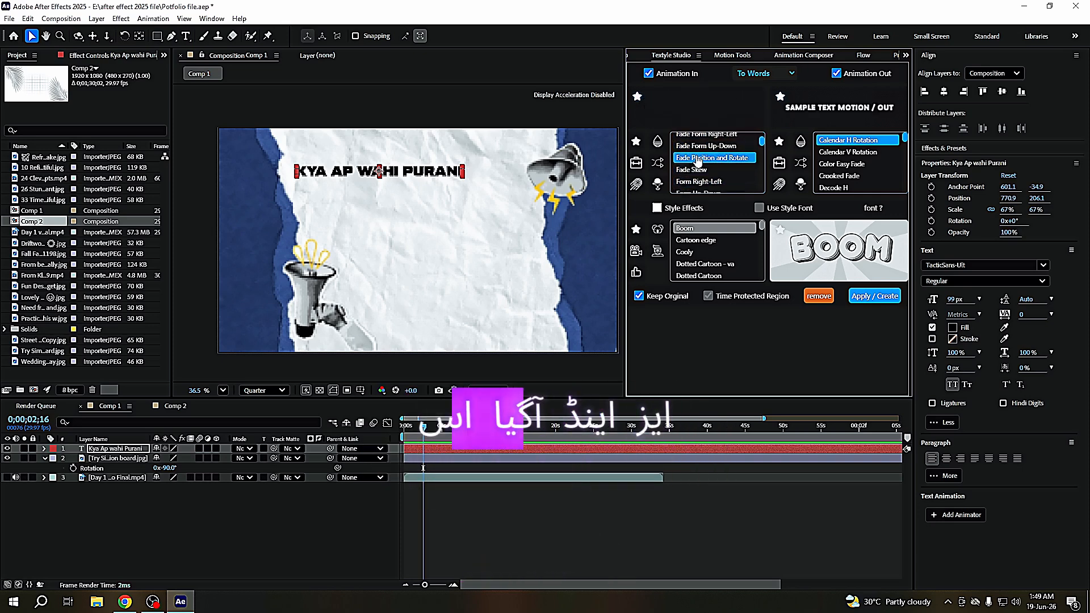
# - Try the In presets Fade Position and Rotate and Fade Form Up-Down with the animation applied to characters
pyautogui.click(778, 78)
pyautogui.click(769, 86)
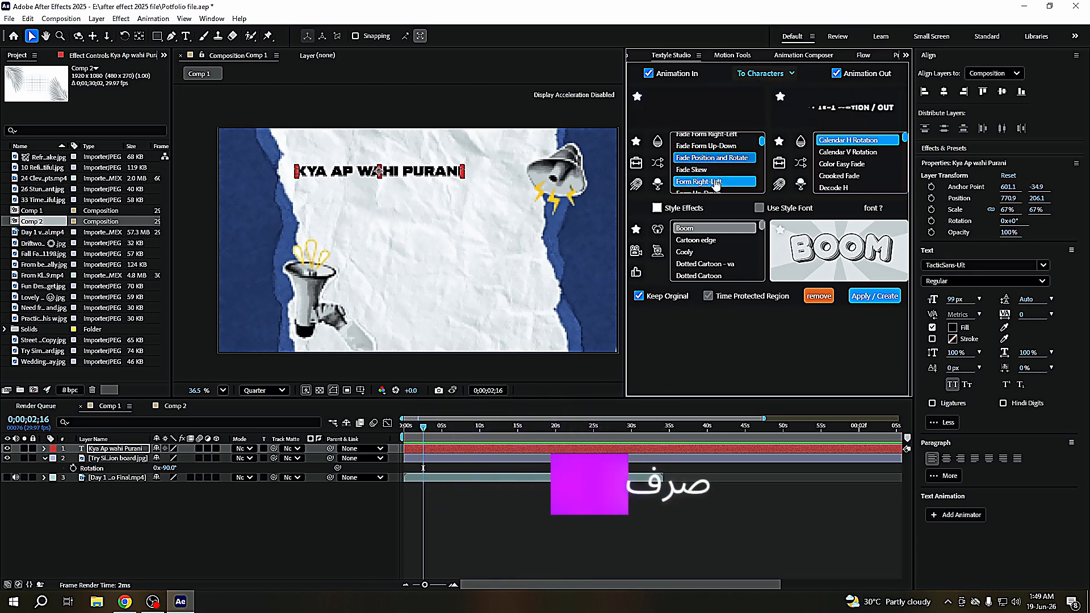
pyautogui.click(703, 161)
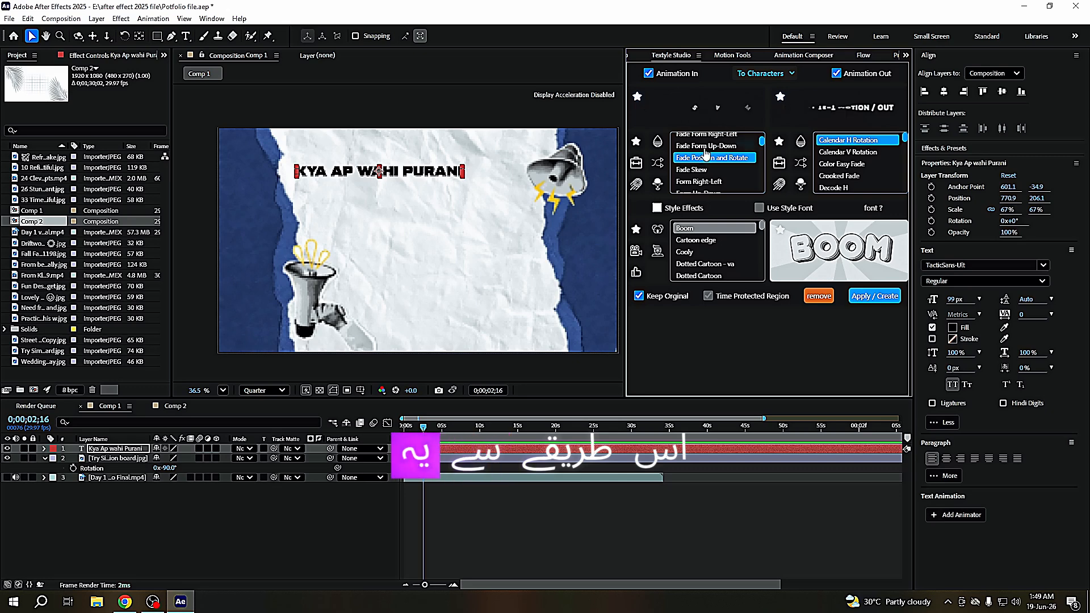
pyautogui.click(712, 146)
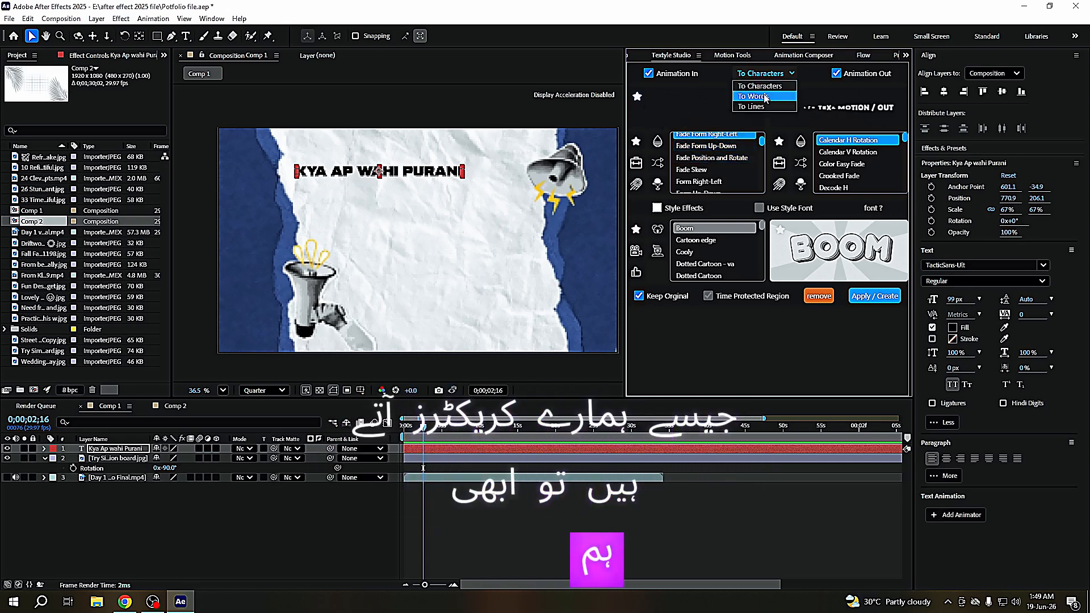
# - Set the text animation to words, with Fade Form Up-Down as the In preset and Random Decode Character as the Out preset
pyautogui.click(766, 96)
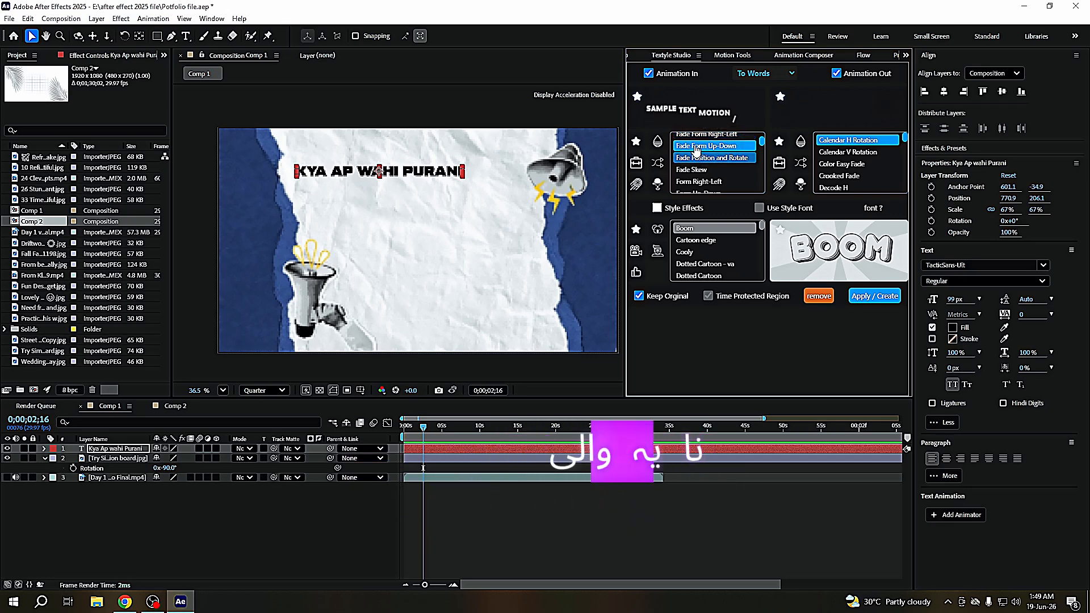
pyautogui.click(846, 152)
pyautogui.scroll(-3, 844, 167)
pyautogui.click(844, 167)
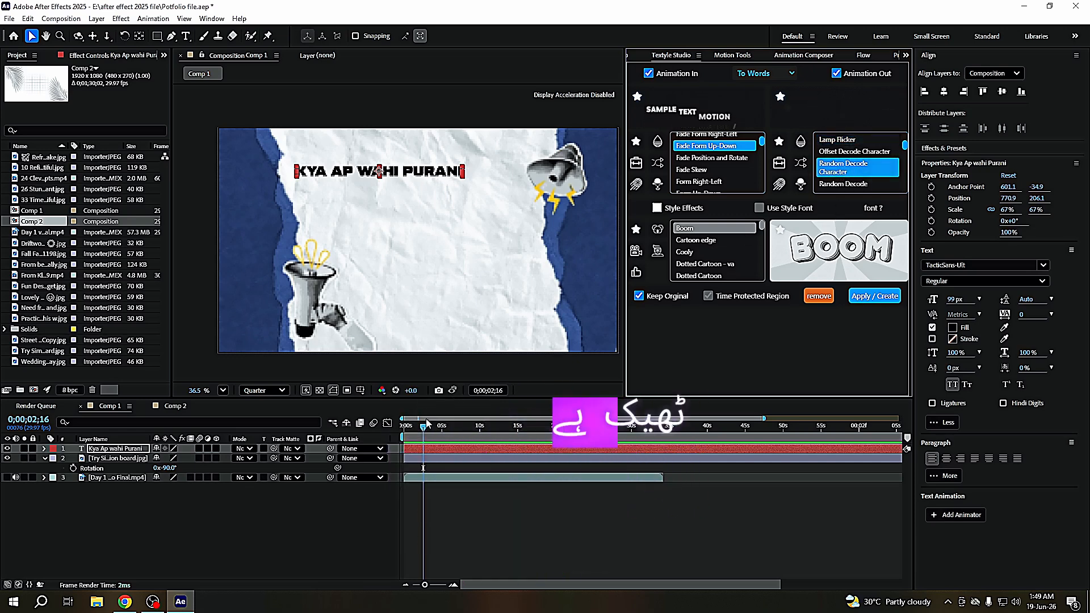
# - Trim the text layer to end at about 10 seconds and return to the first frame
pyautogui.moveTo(420, 438); pyautogui.dragTo(455, 445)
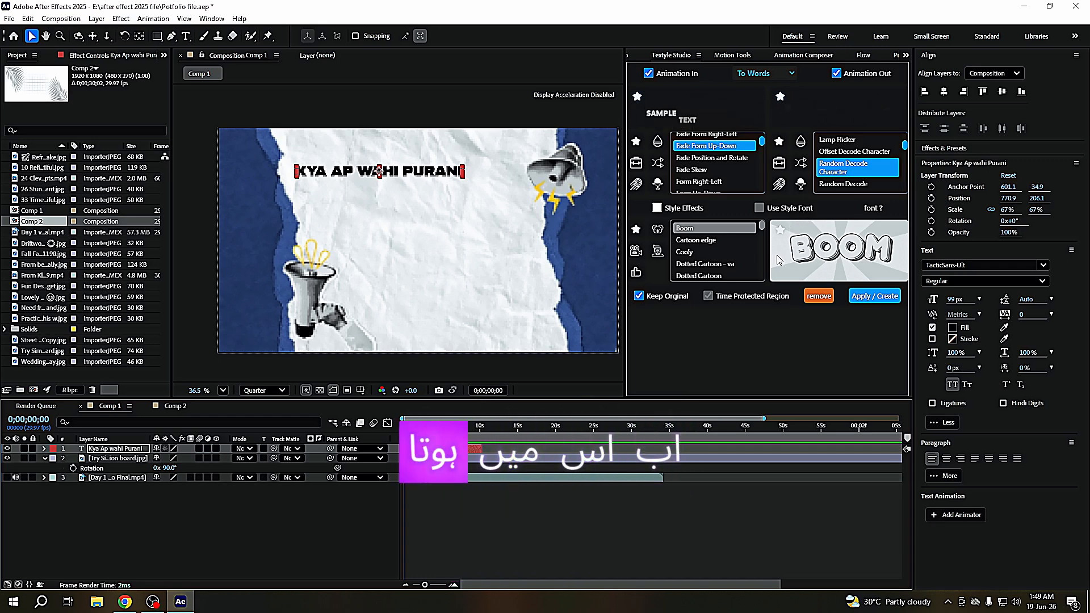
# - Enable style effects and preview the text styles from Boom through Dotted Cartoon, Family, Food, Graphite and Green Life
pyautogui.click(657, 207)
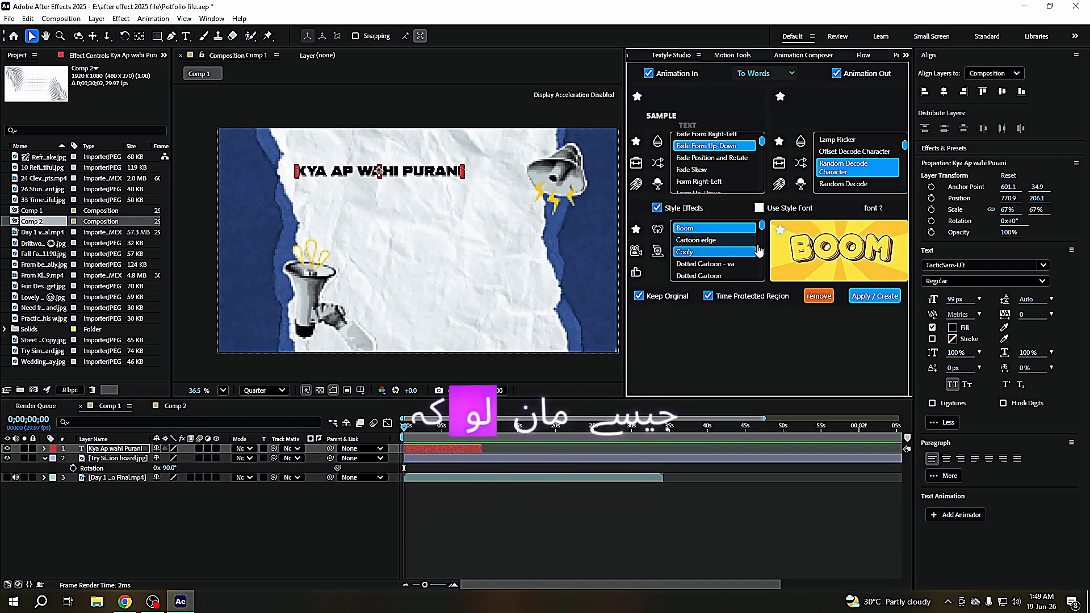
pyautogui.click(696, 241)
pyautogui.click(707, 252)
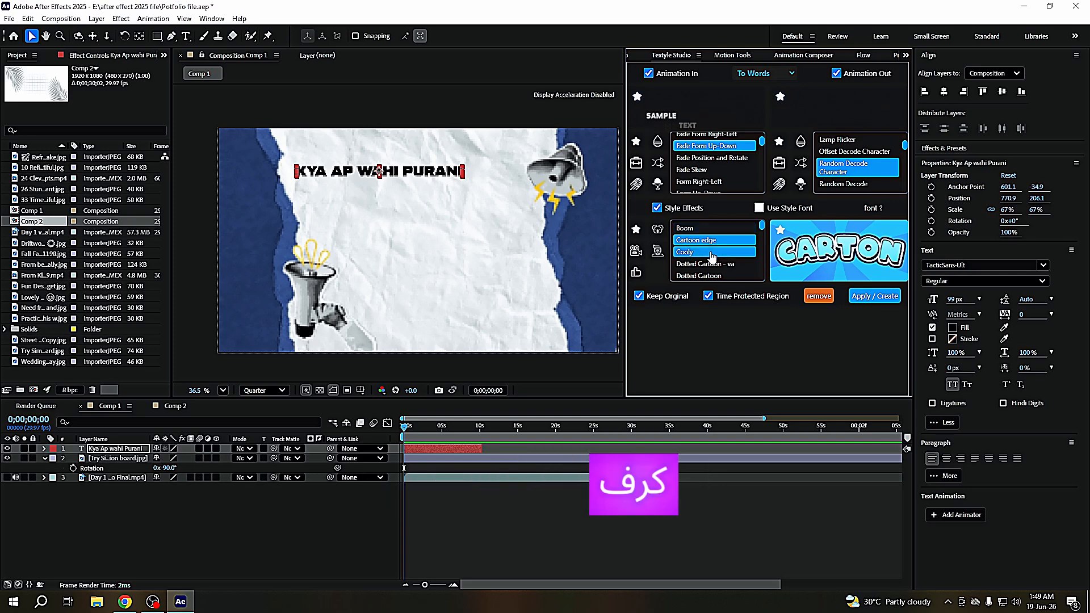
pyautogui.click(702, 265)
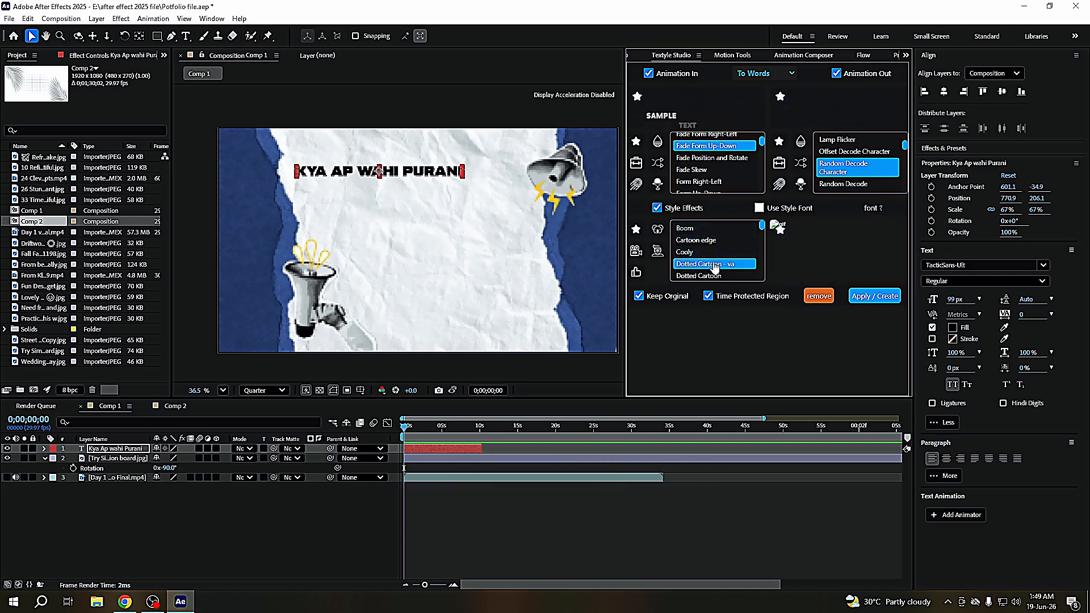
pyautogui.click(713, 277)
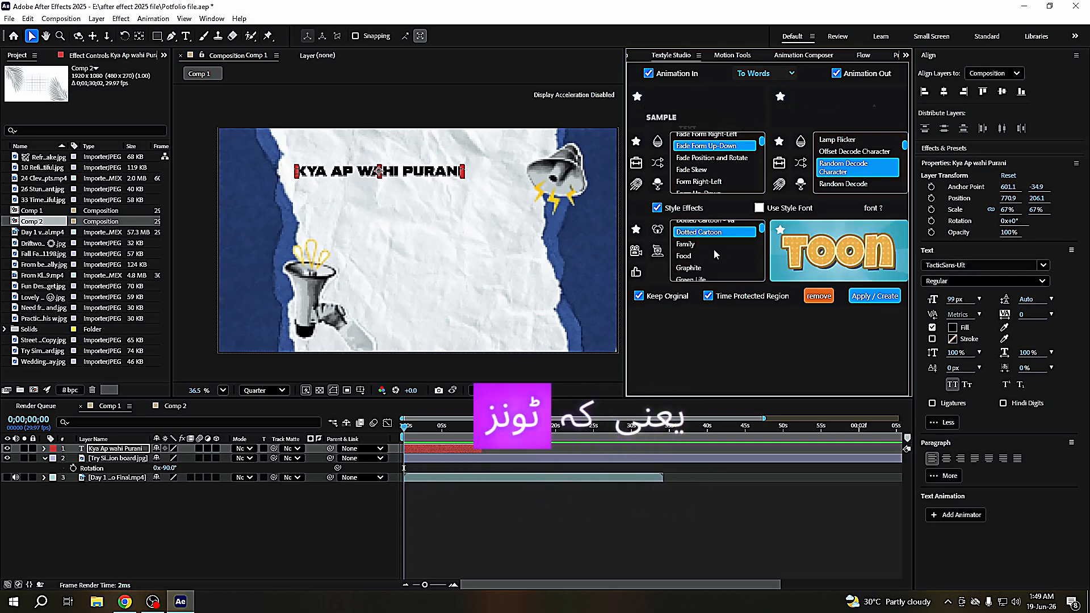
pyautogui.click(710, 244)
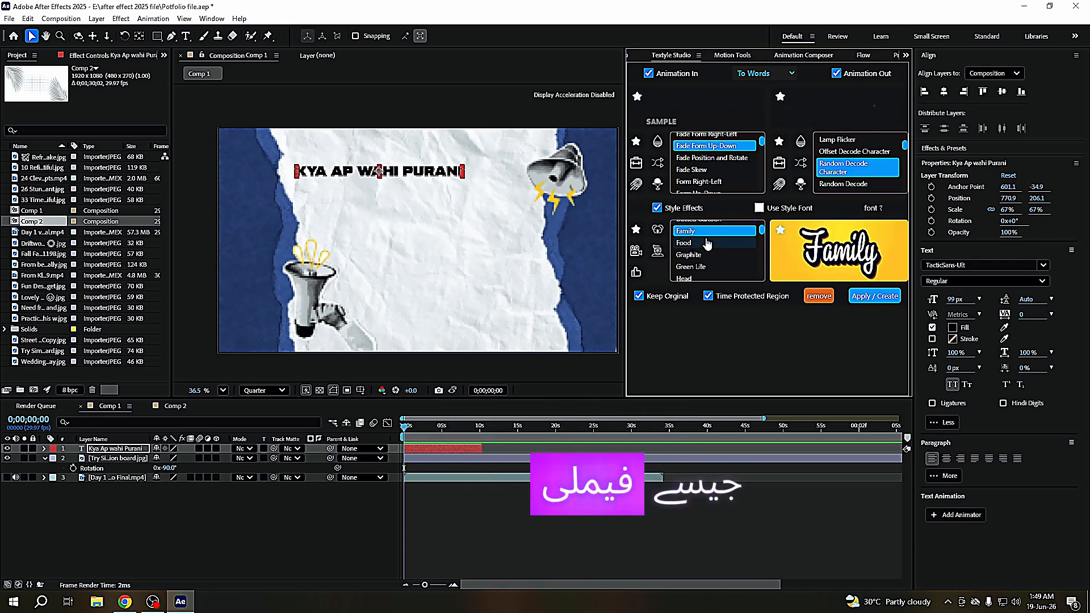
pyautogui.click(707, 243)
pyautogui.click(702, 257)
pyautogui.click(701, 271)
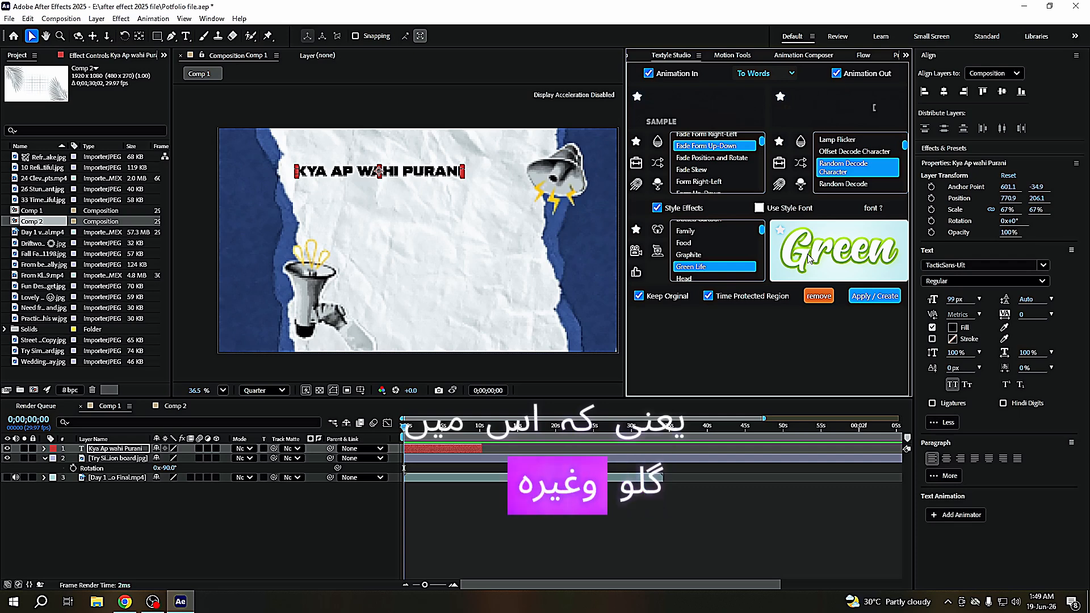
# - Compare the Head, Kind, Lolly and Tike styles, try Lolly on the Kya Ap wahi Purani text and play it back
pyautogui.scroll(-1, 719, 249)
pyautogui.click(710, 224)
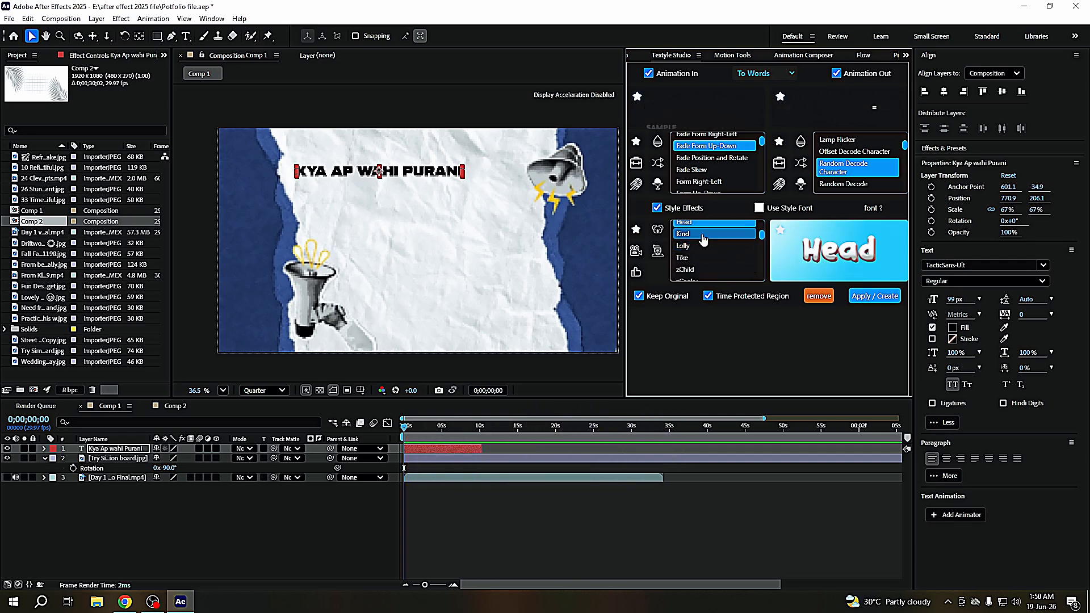
pyautogui.click(703, 239)
pyautogui.click(701, 246)
pyautogui.click(701, 258)
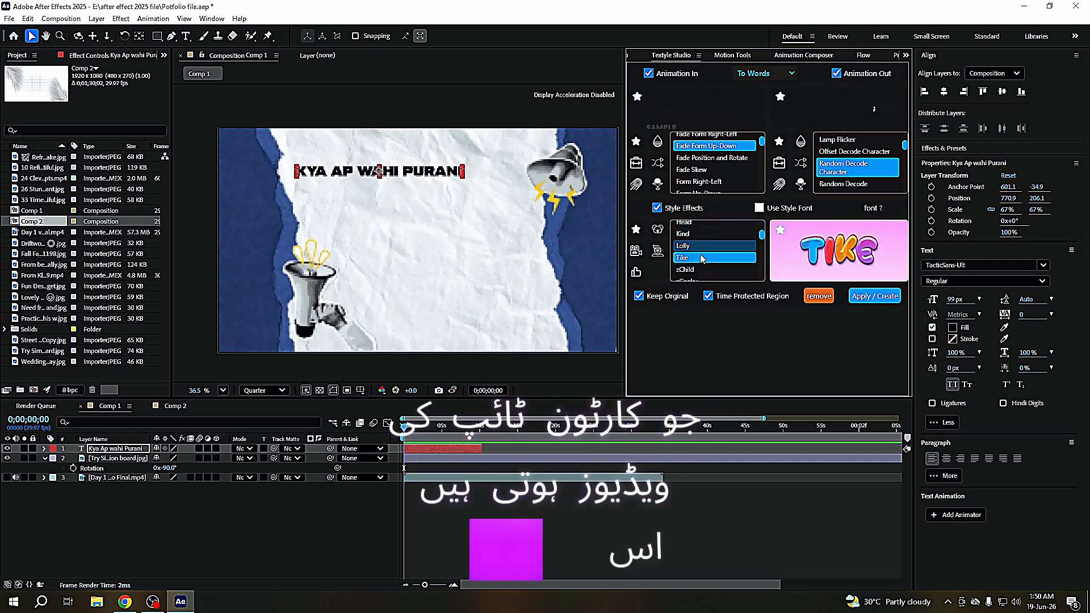
pyautogui.click(699, 247)
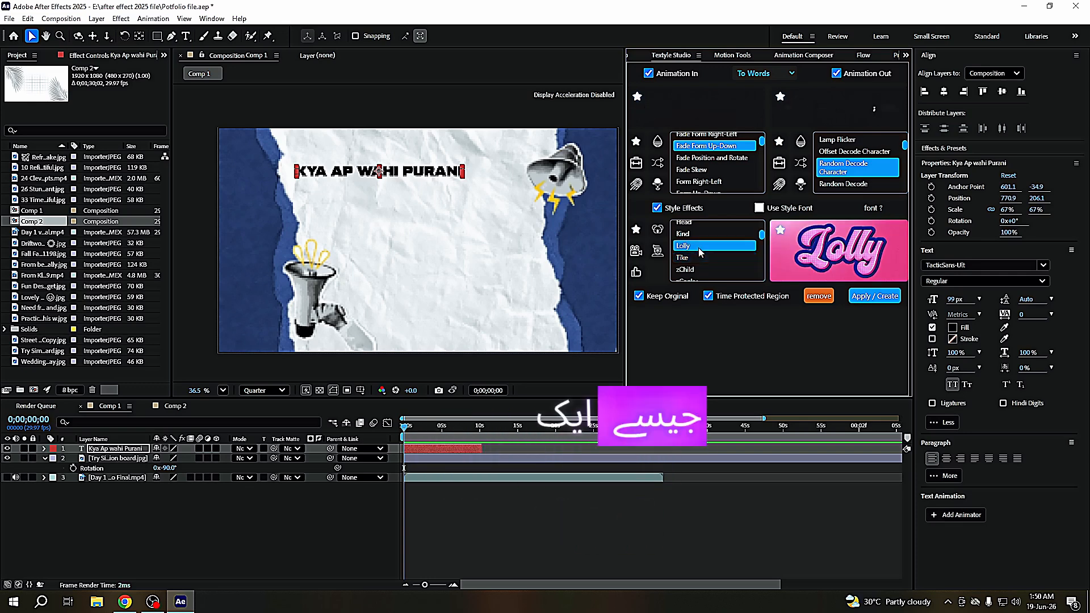
pyautogui.click(872, 297)
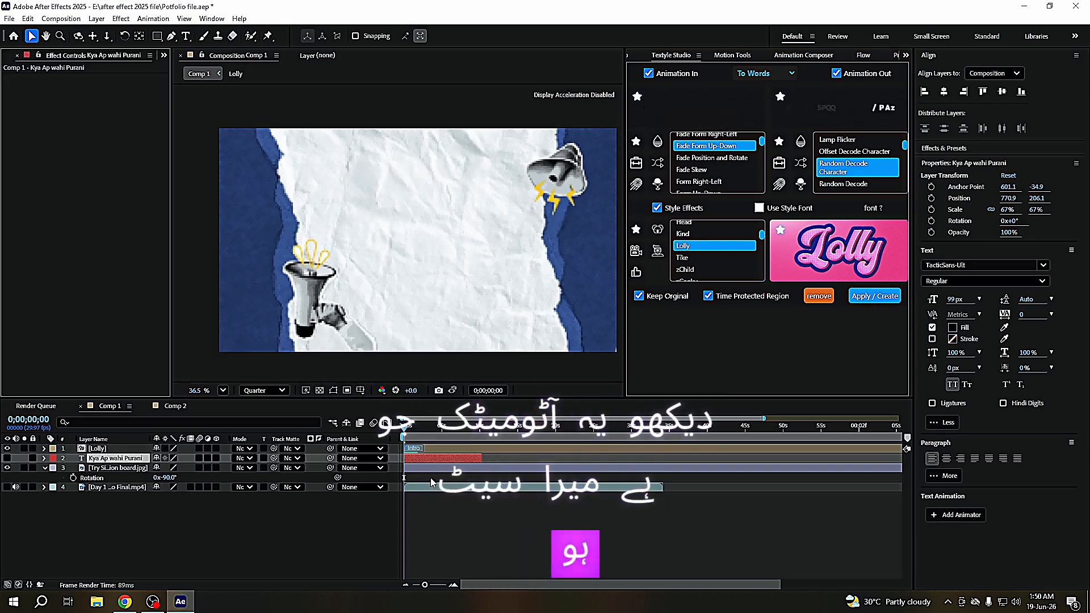
pyautogui.press('space')
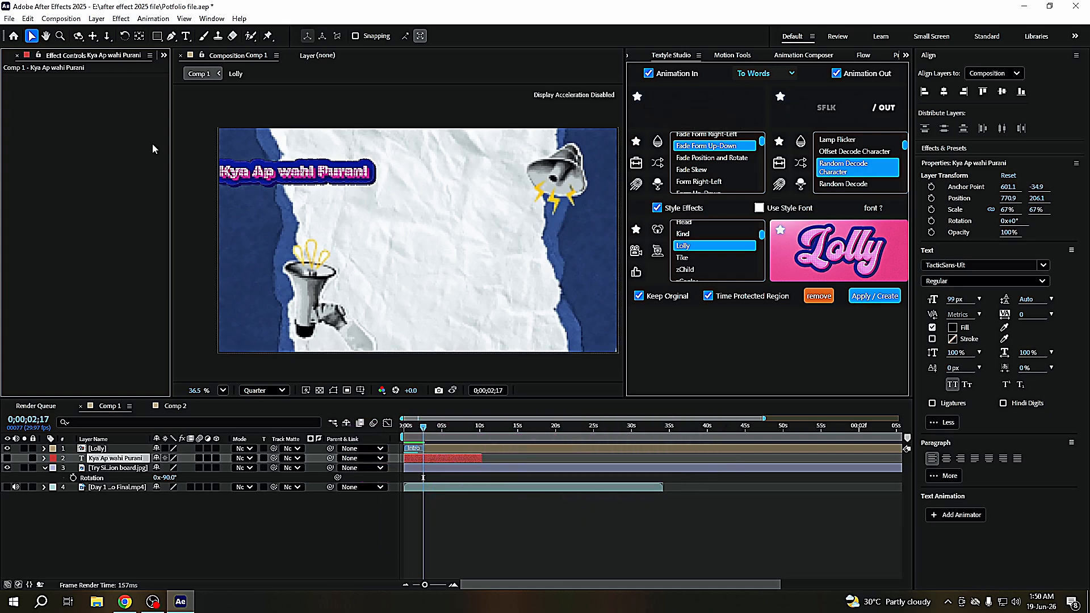
# - Move the Lolly title layer horizontally so the whole text sits on the paper, at about position 1357, 545
pyautogui.click(258, 390)
pyautogui.click(261, 467)
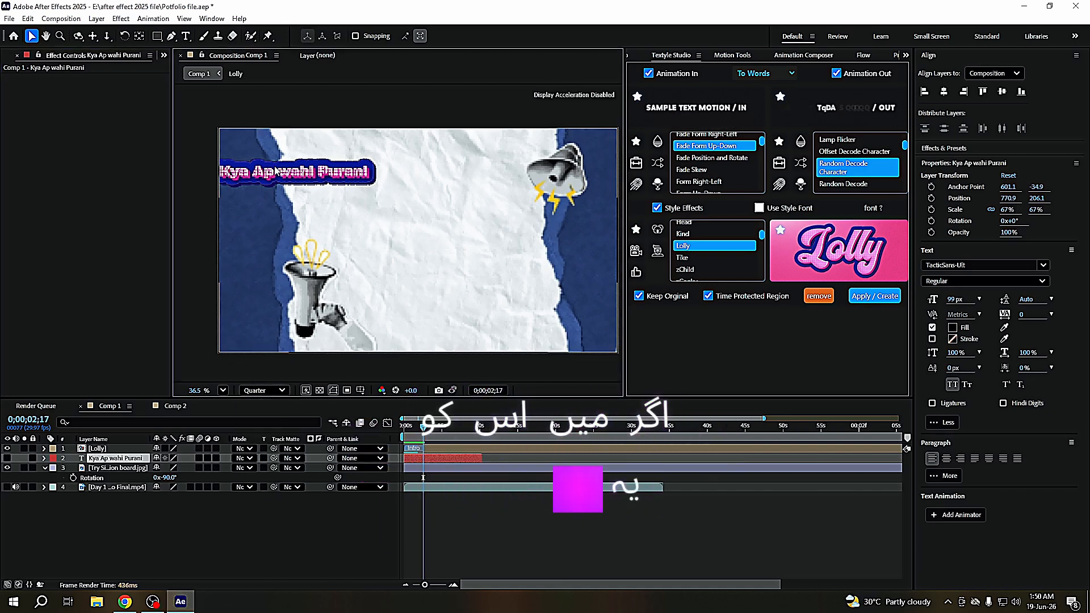
pyautogui.click(97, 448)
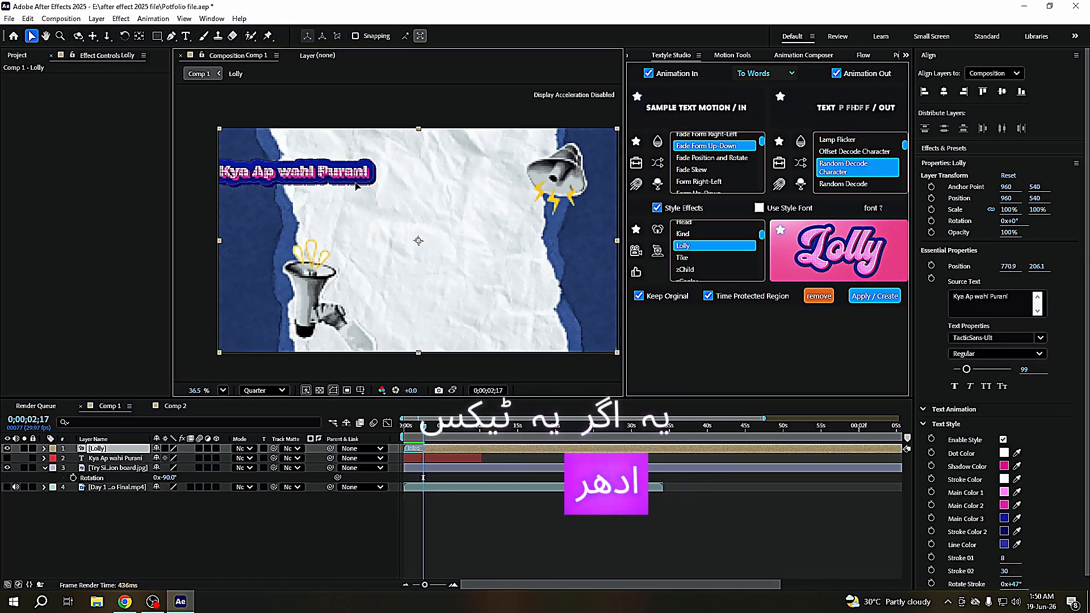
pyautogui.moveTo(312, 181); pyautogui.dragTo(394, 183)
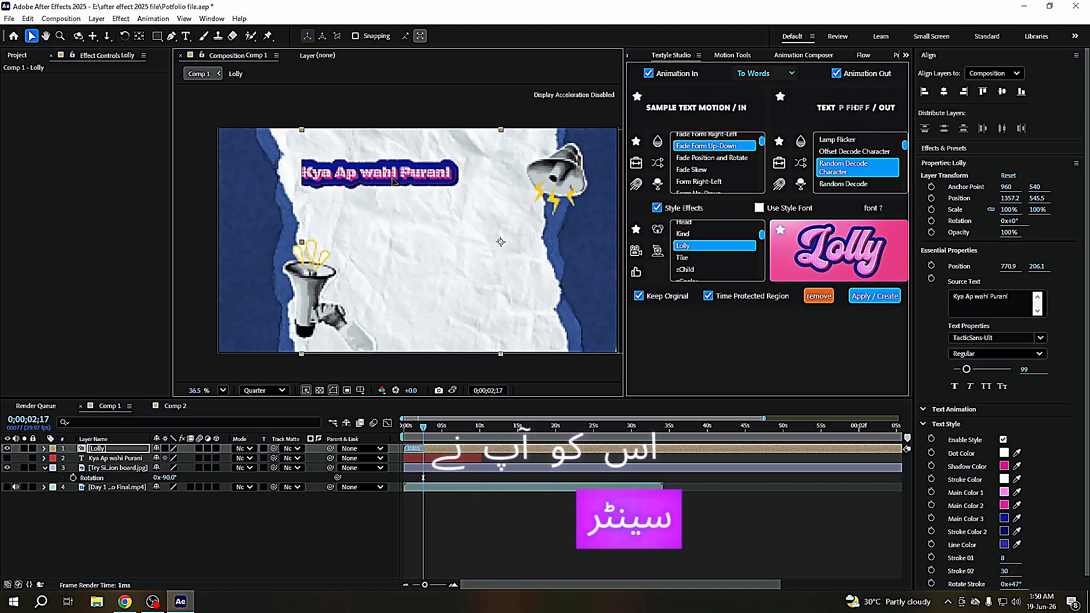
# - Preview further text styles such as Child and Ancient in the style effects list
pyautogui.click(688, 272)
pyautogui.scroll(-3, 691, 270)
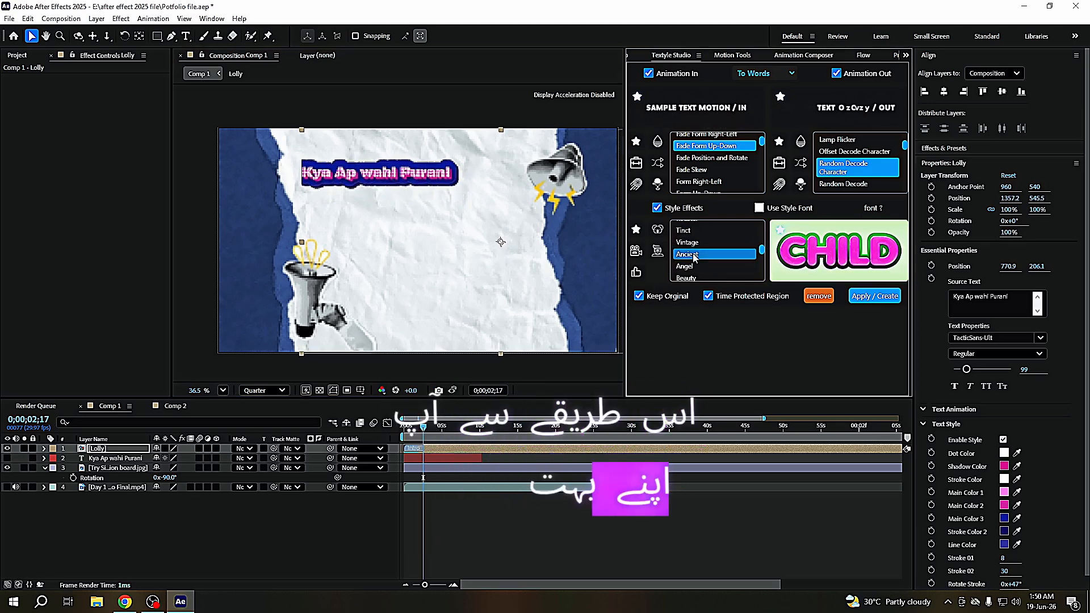
pyautogui.click(693, 256)
pyautogui.click(688, 270)
pyautogui.click(687, 256)
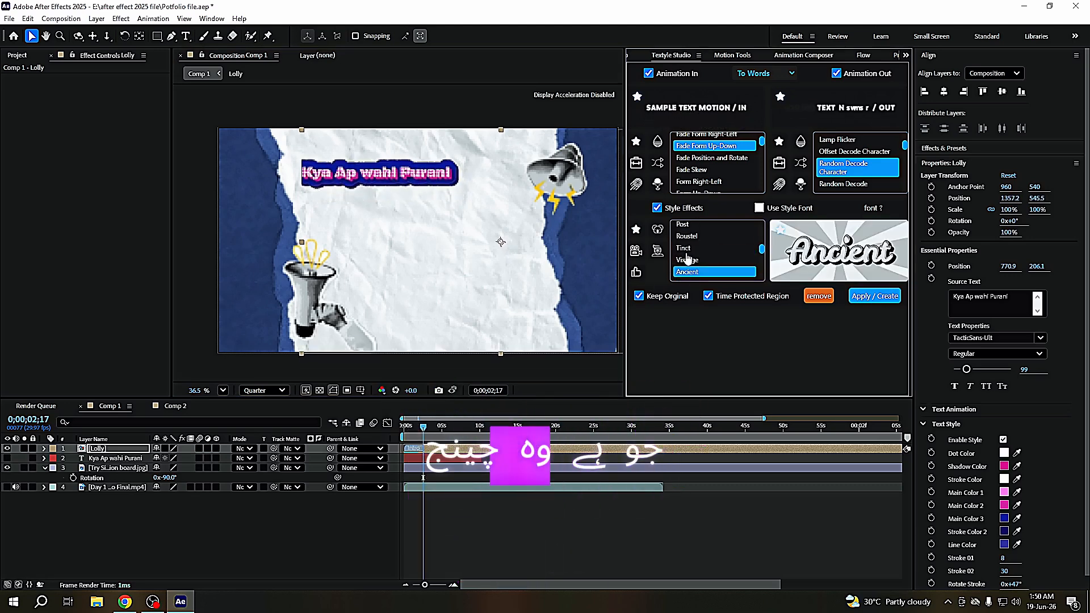
# - Turn off style effects, undo the title's moves, and delete the Lolly layer from Comp 1
pyautogui.click(657, 208)
pyautogui.hotkey('ctrl', 'z')
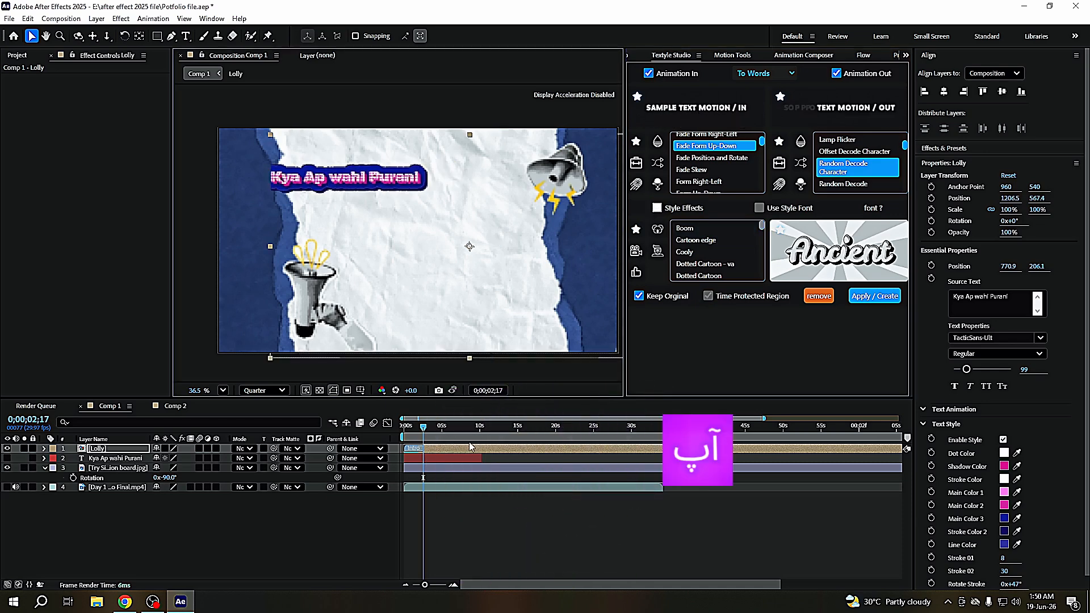
pyautogui.hotkey('ctrl', 'z')
pyautogui.hotkey('ctrl', 'z')
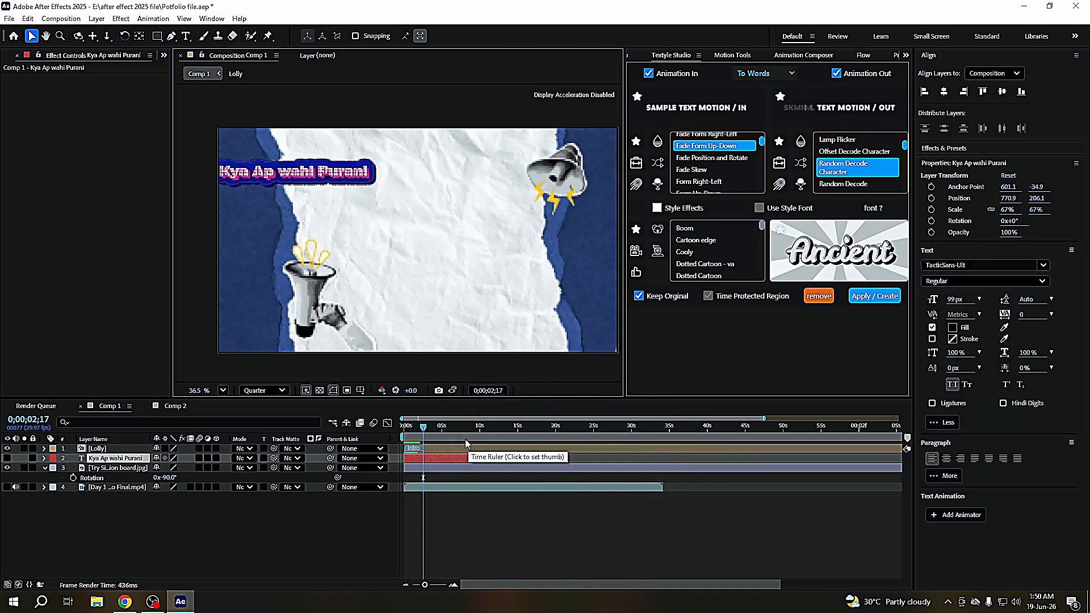
pyautogui.press('Home')
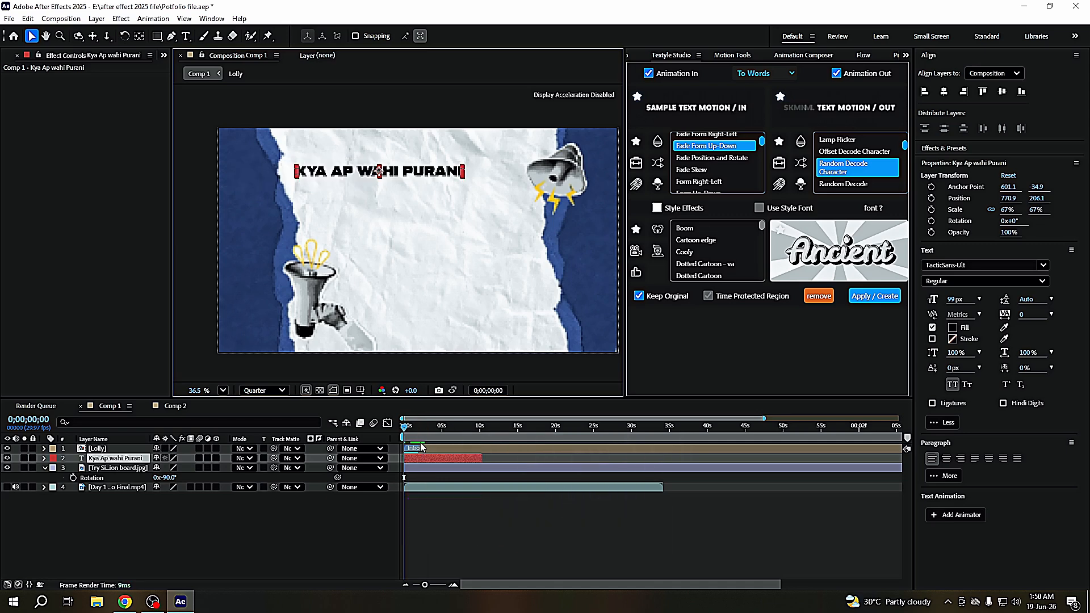
pyautogui.click(416, 449)
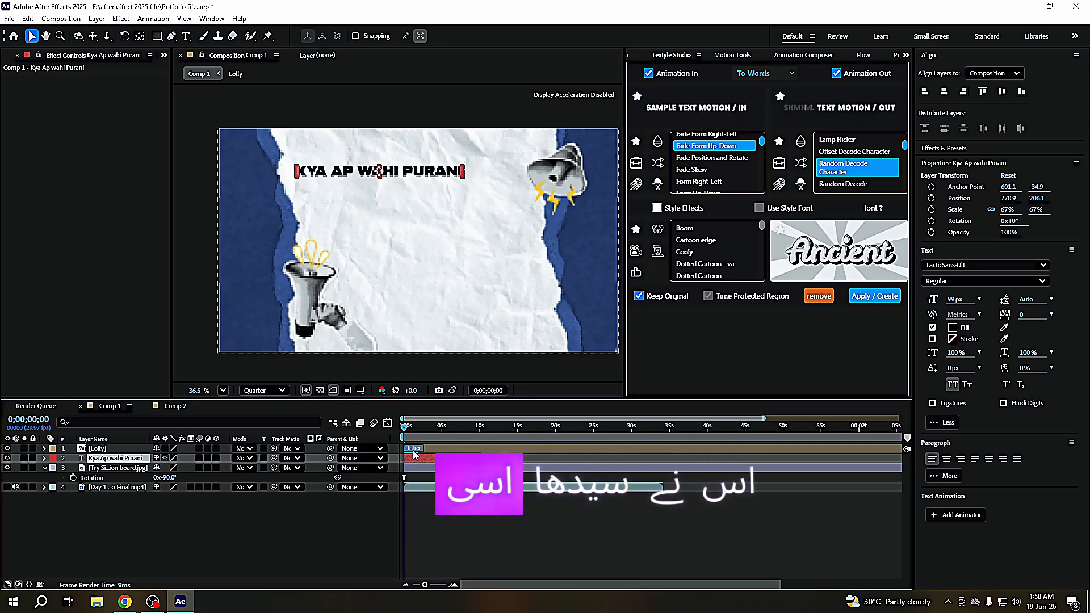
pyautogui.press('Delete')
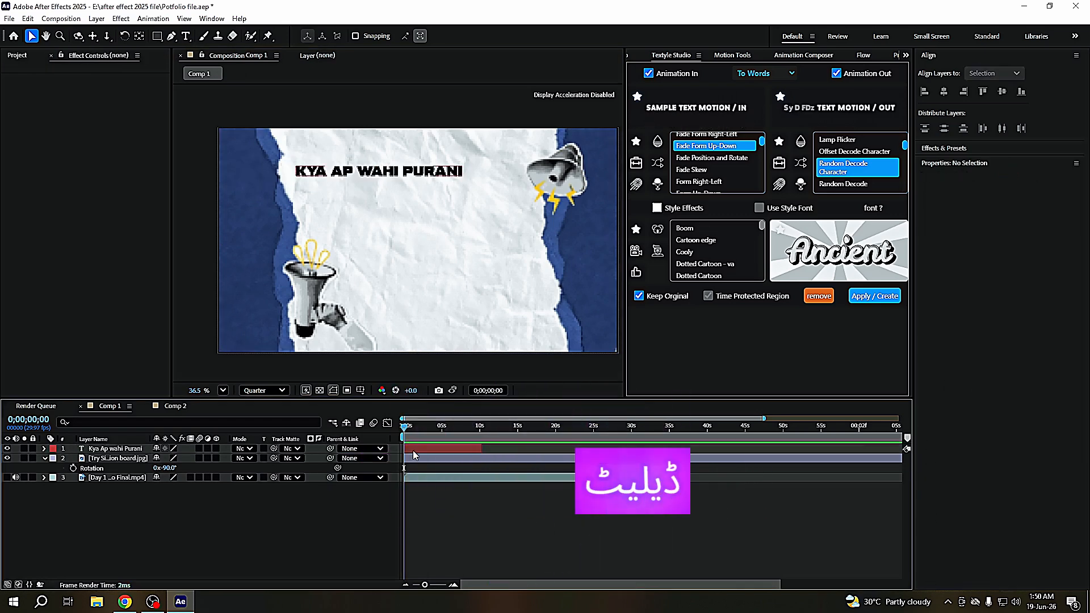
# - Apply the Fade Form Up-Down In and Random Decode Character Out animations to the Kya Ap wahi Purani text without style effects, and play it
pyautogui.click(657, 208)
pyautogui.click(657, 208)
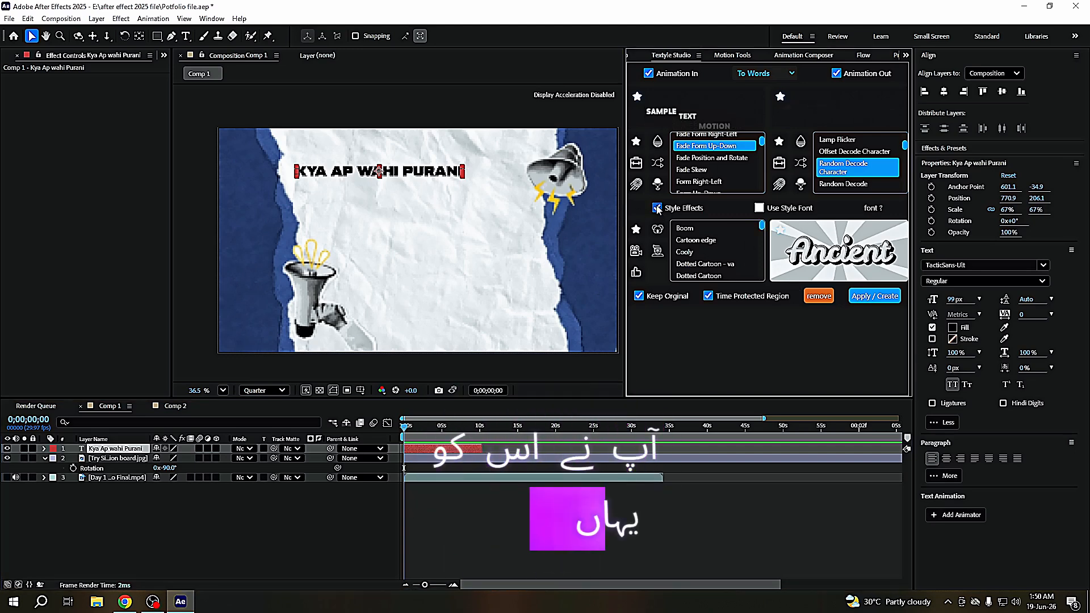
pyautogui.click(871, 297)
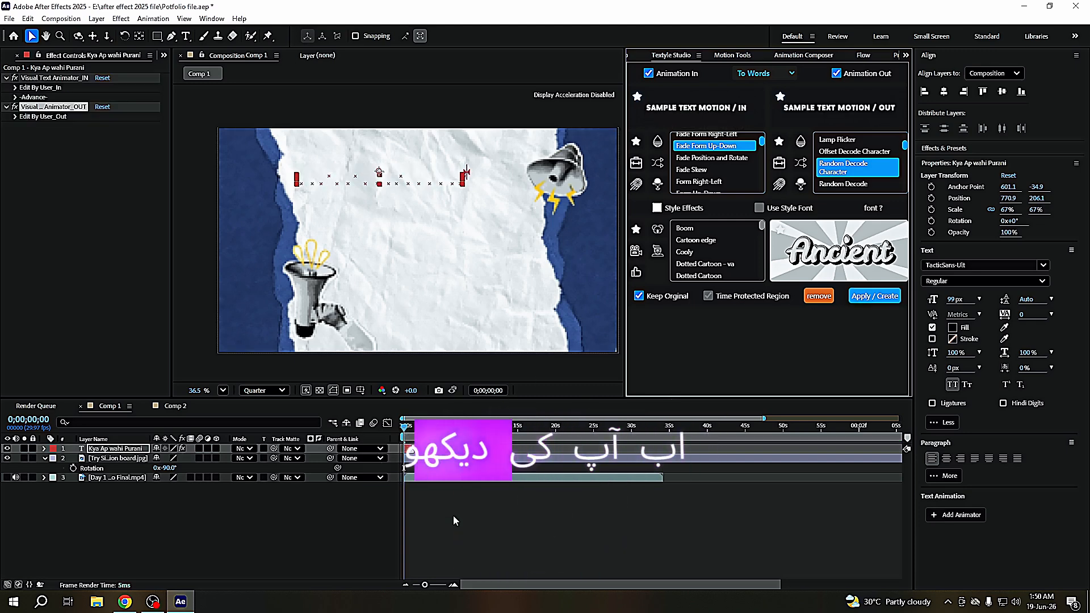
pyautogui.press('space')
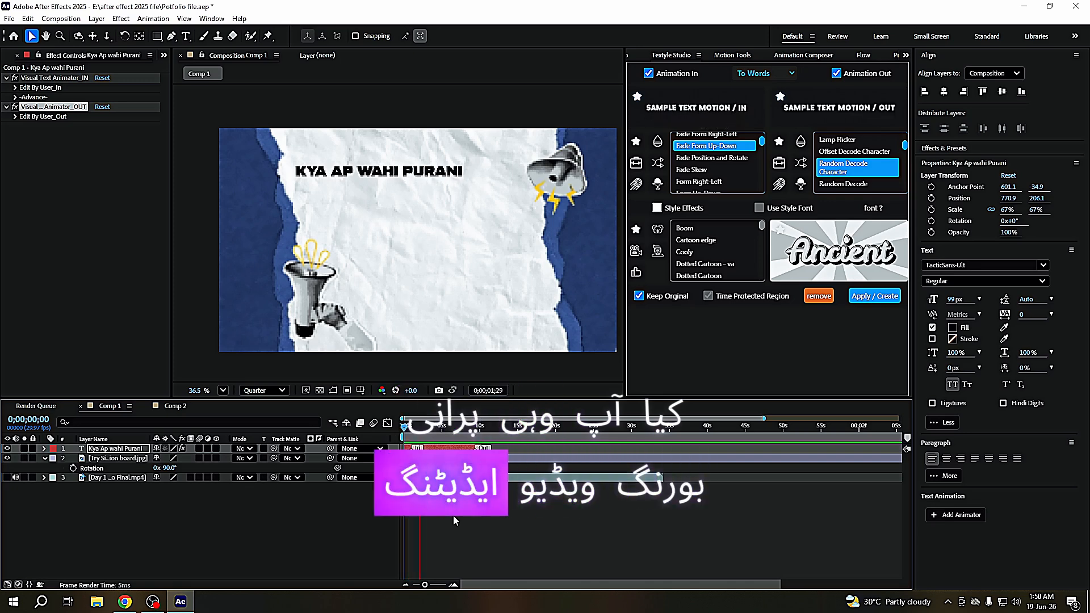
pyautogui.press('space')
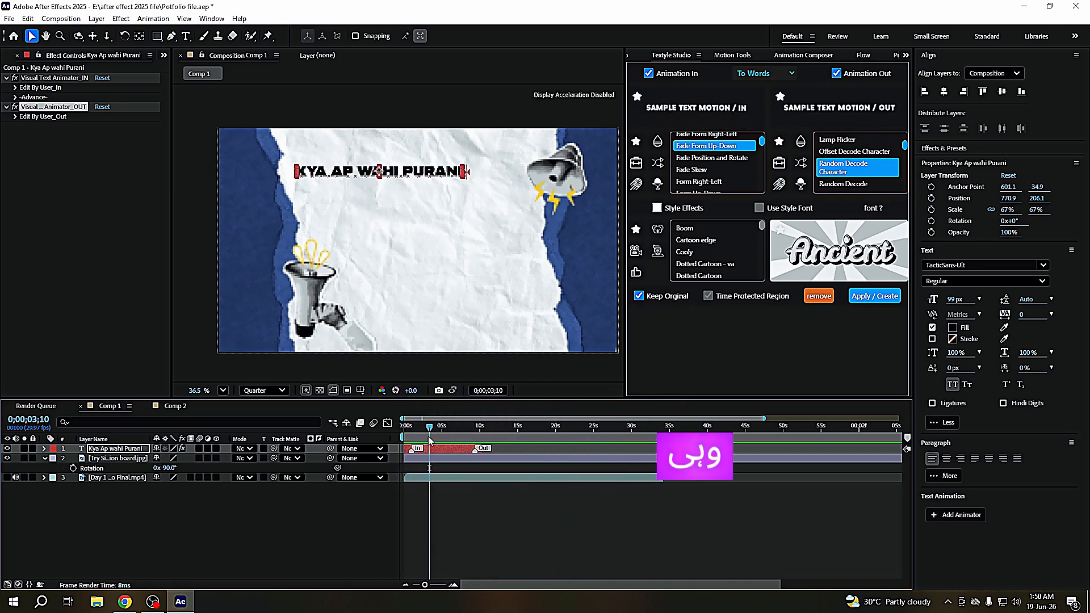
# - Compare the animated title with the Day 1 reference edit in Comp 2, and return to Comp 1
pyautogui.moveTo(403, 434)
pyautogui.mouseDown()
pyautogui.moveTo(428, 433)
pyautogui.moveTo(417, 434)
pyautogui.mouseUp()
pyautogui.click(173, 406)
pyautogui.scroll(1, 391, 367)
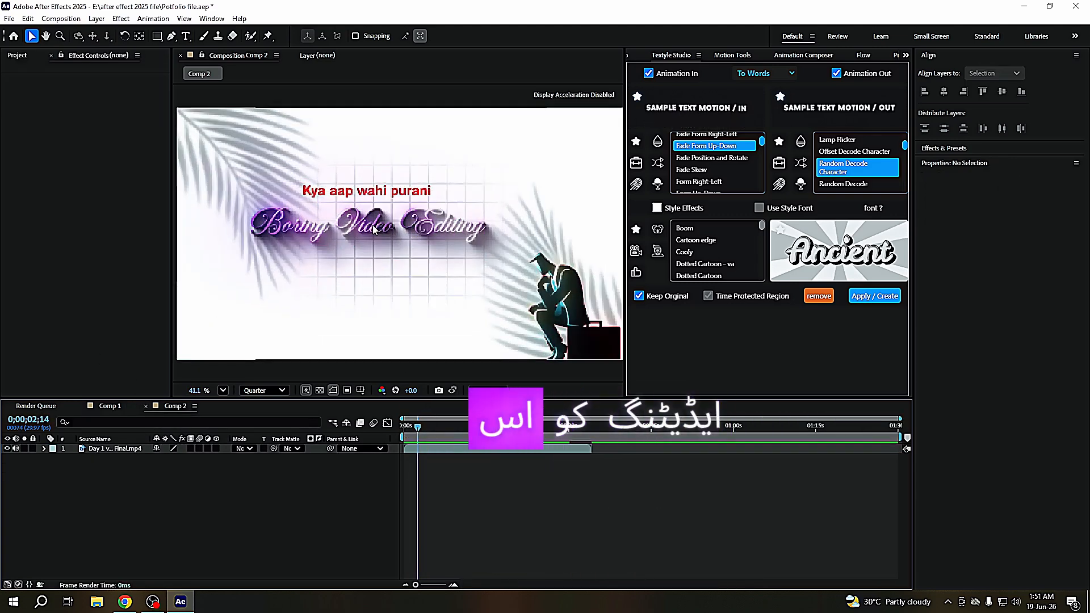
pyautogui.click(114, 408)
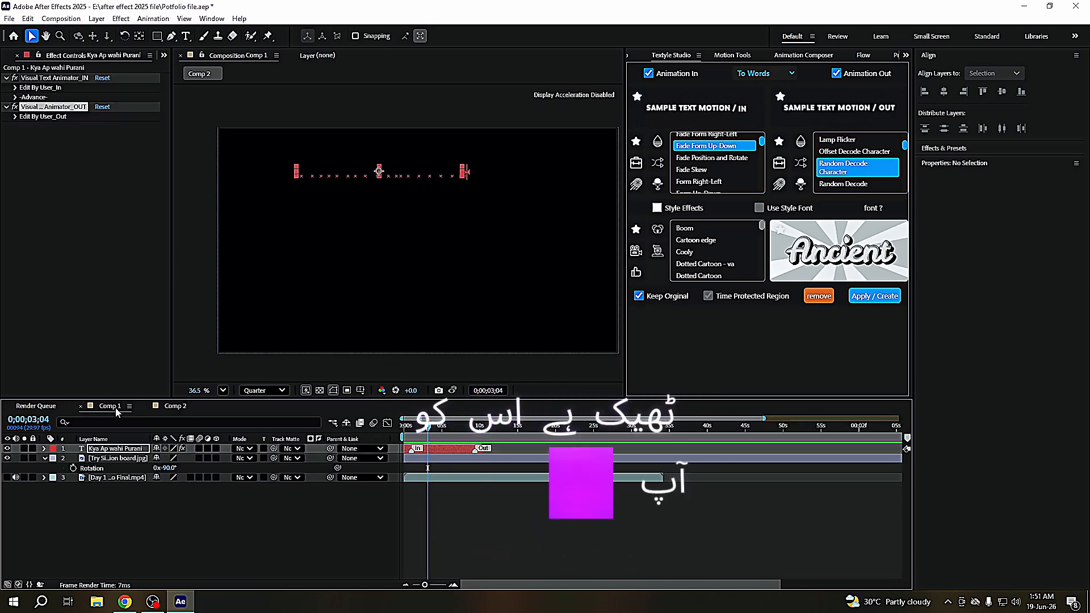
# - Replay the title animation to 0;00;01;26 and add a text layer reading "Boring Video Editing" below the existing title
pyautogui.moveTo(420, 433); pyautogui.dragTo(402, 435)
pyautogui.press('space')
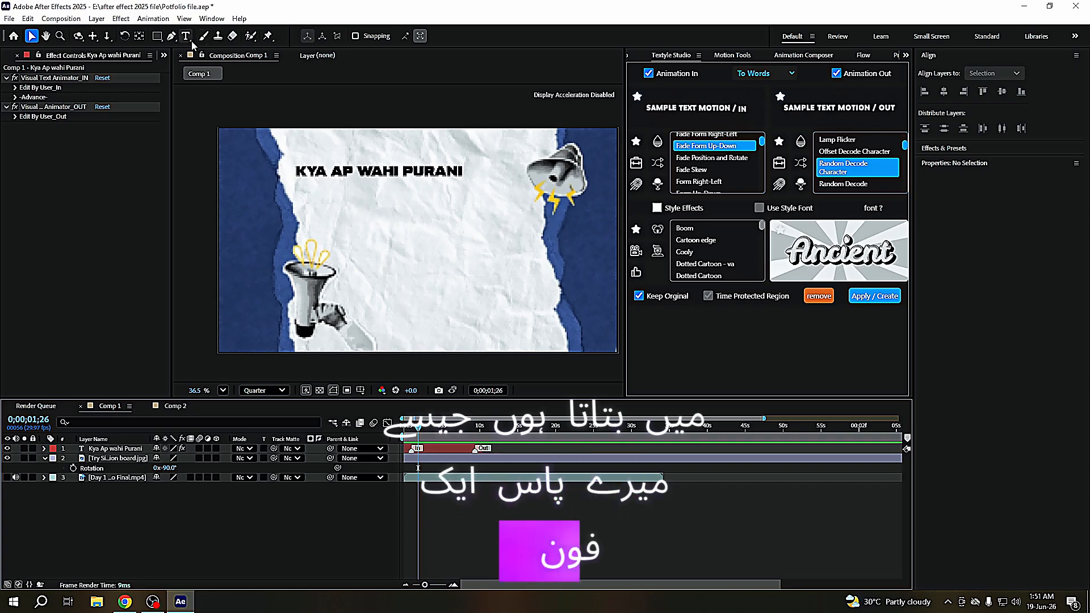
pyautogui.hotkey('ctrl', 't')
pyautogui.click(339, 218)
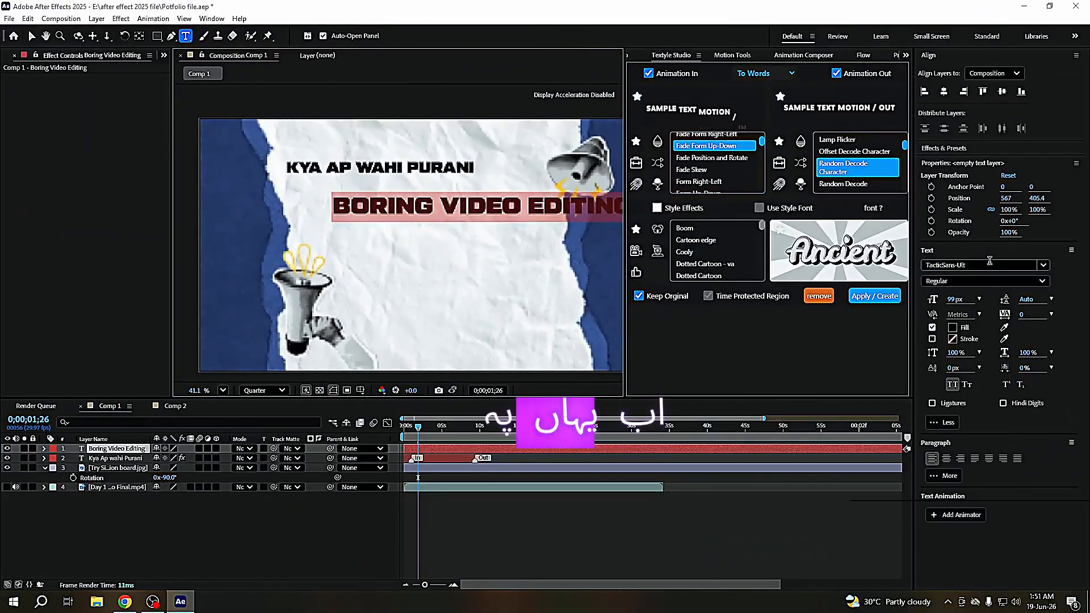
# - Set the Boring Video Editing text in the Tempting font with all caps turned off
pyautogui.click(982, 265)
pyautogui.scroll(2, 1008, 315)
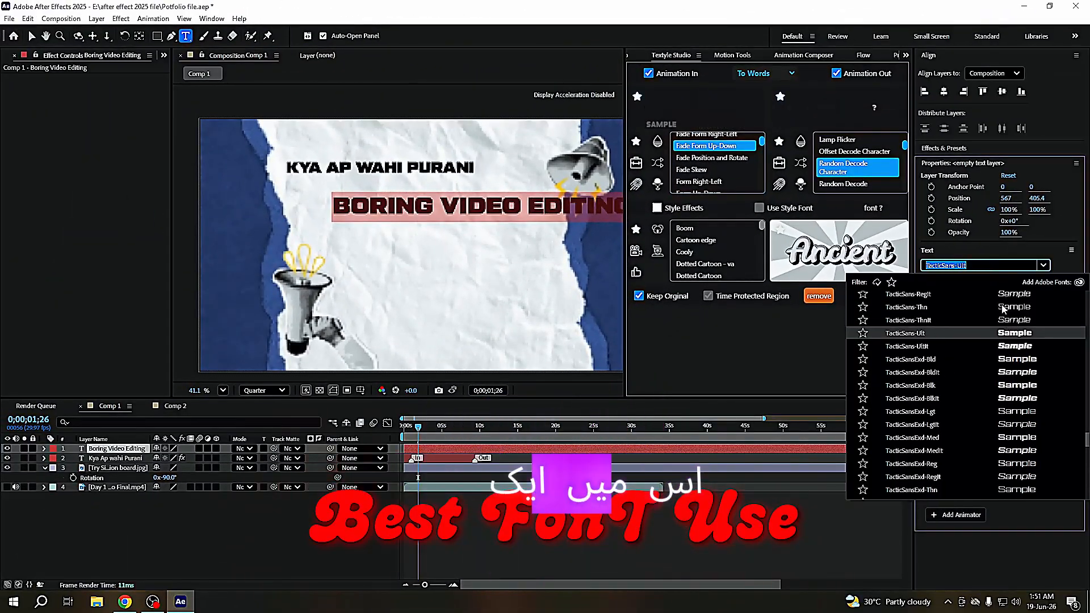
pyautogui.write('temp')
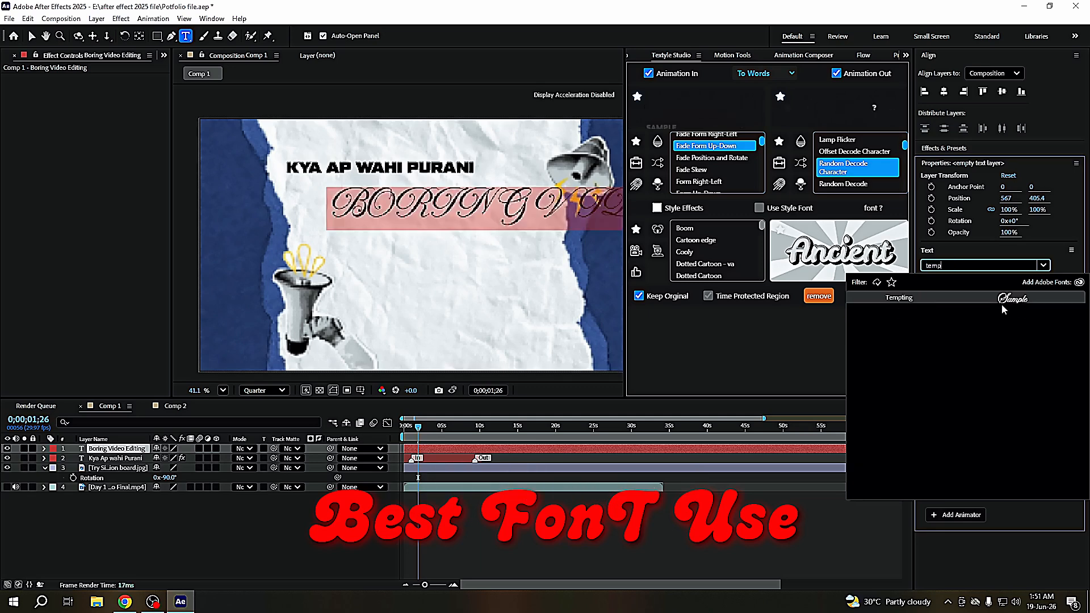
pyautogui.click(894, 299)
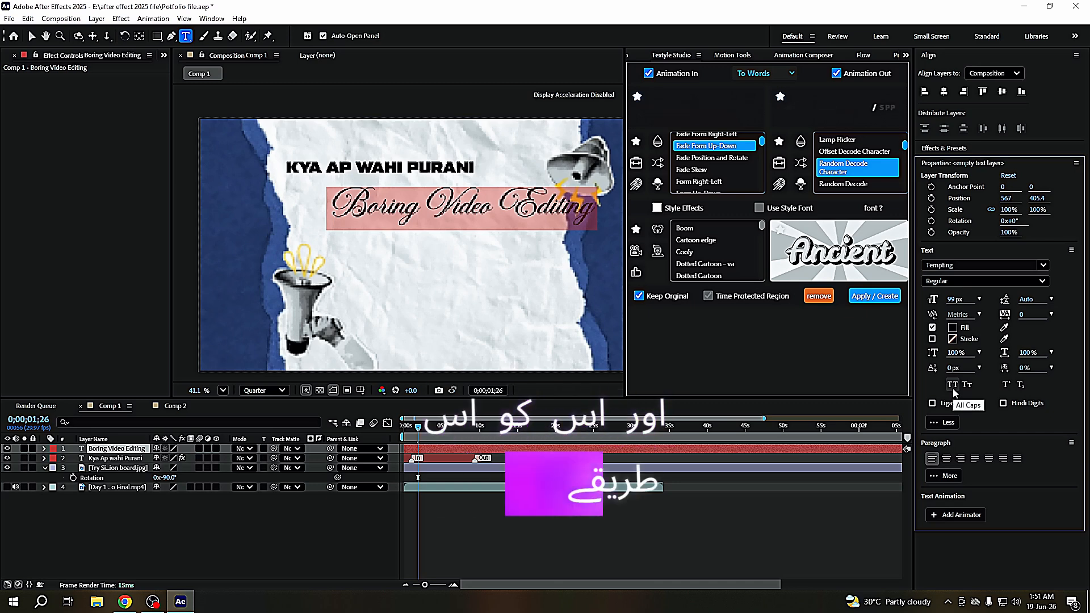
# - Center the Boring Video Editing text's anchor point, scale it to 66% and place it just above Kya Ap wahi Purani
pyautogui.click(32, 36)
pyautogui.moveTo(518, 226); pyautogui.dragTo(471, 222)
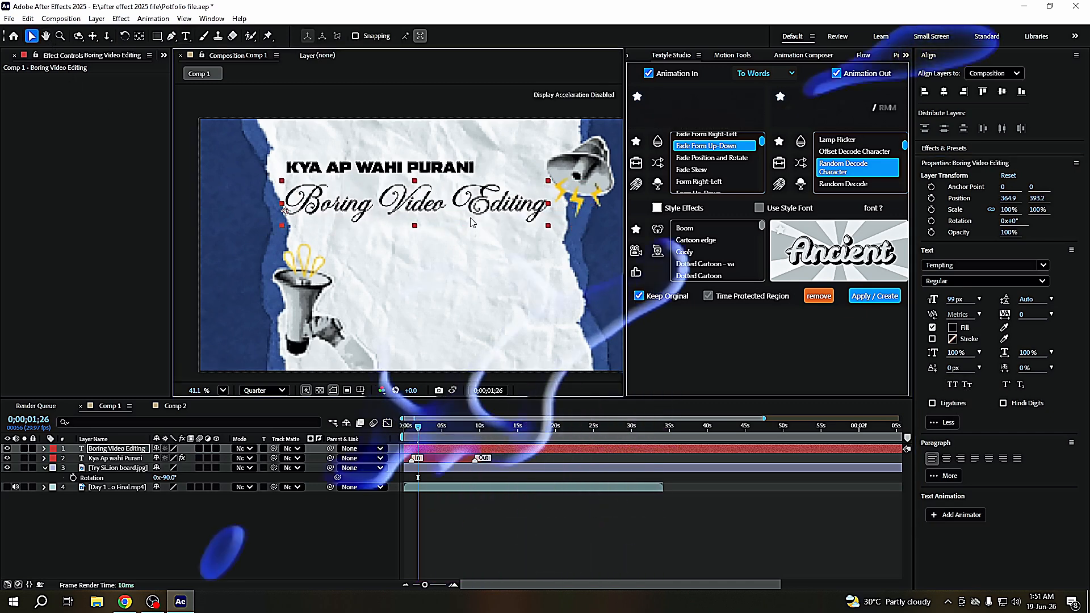
pyautogui.moveTo(1008, 210)
pyautogui.mouseDown()
pyautogui.moveTo(967, 212)
pyautogui.moveTo(1009, 212)
pyautogui.mouseUp()
pyautogui.click(728, 55)
pyautogui.moveTo(384, 210); pyautogui.dragTo(394, 149)
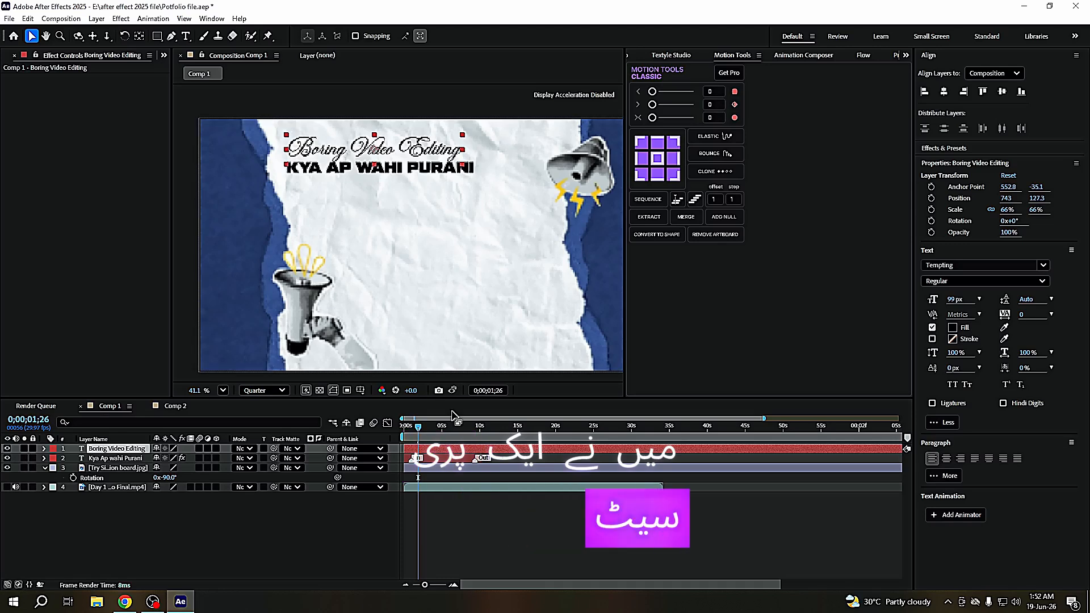
# - Find and apply the glow text preset, with Gradient Ramp and two CC Light Sweeps, to the Boring Video Editing text
pyautogui.hotkey('ctrl', 'space')
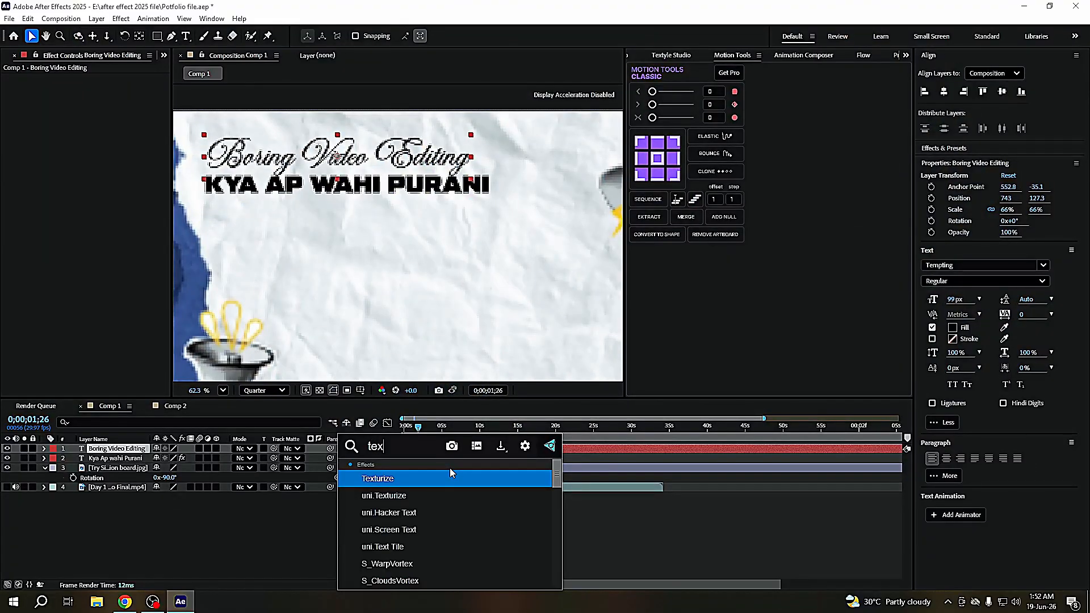
pyautogui.write('t gl')
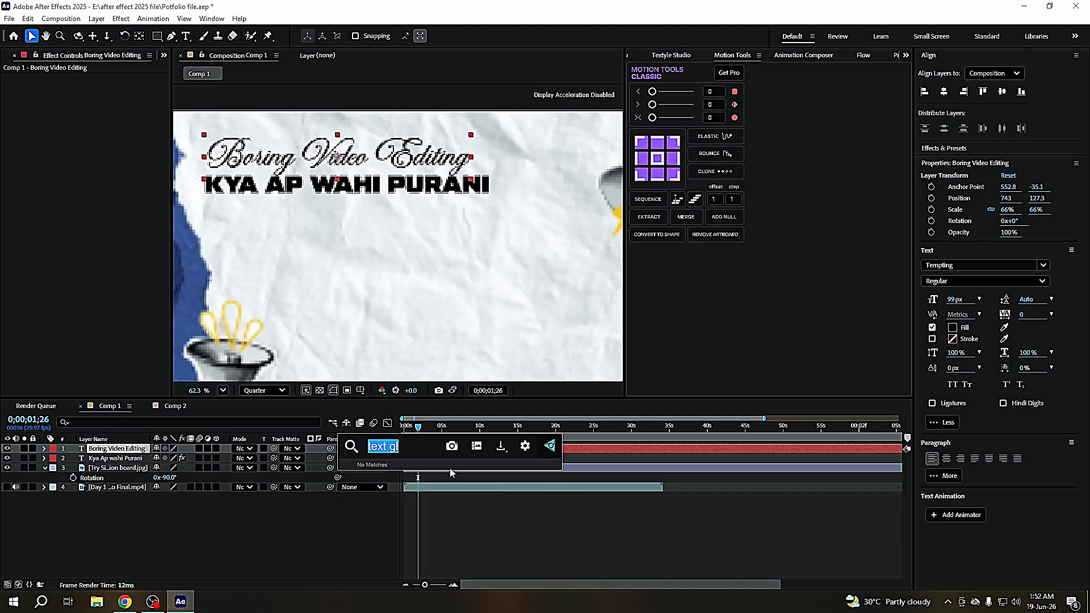
pyautogui.write('glow')
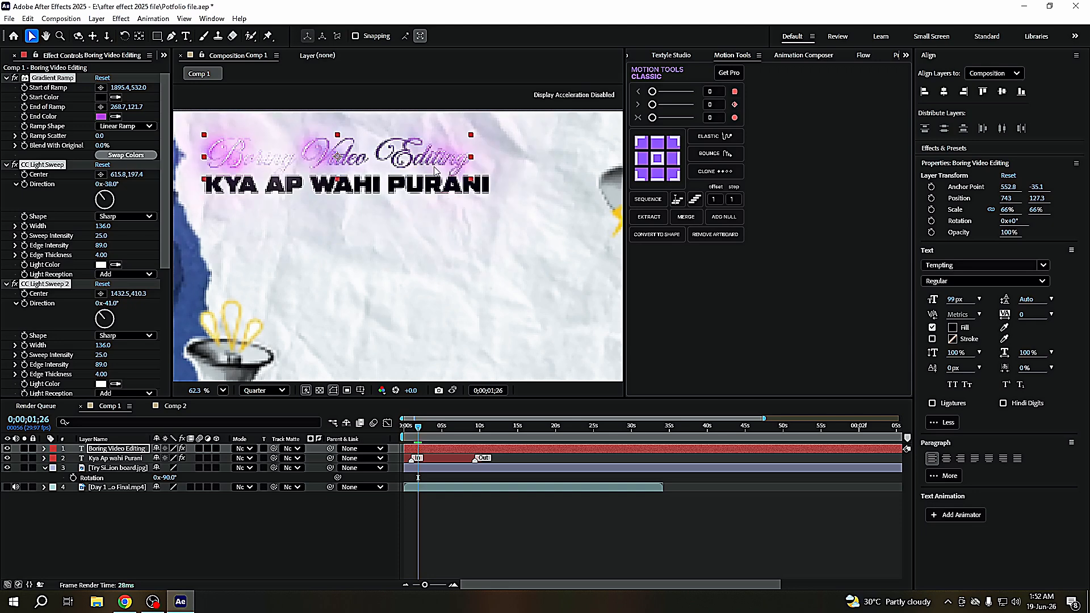
# - Examine the styled text in the Comp 2 reference edit up to 0;00;03;18 and return to Comp 1
pyautogui.click(173, 407)
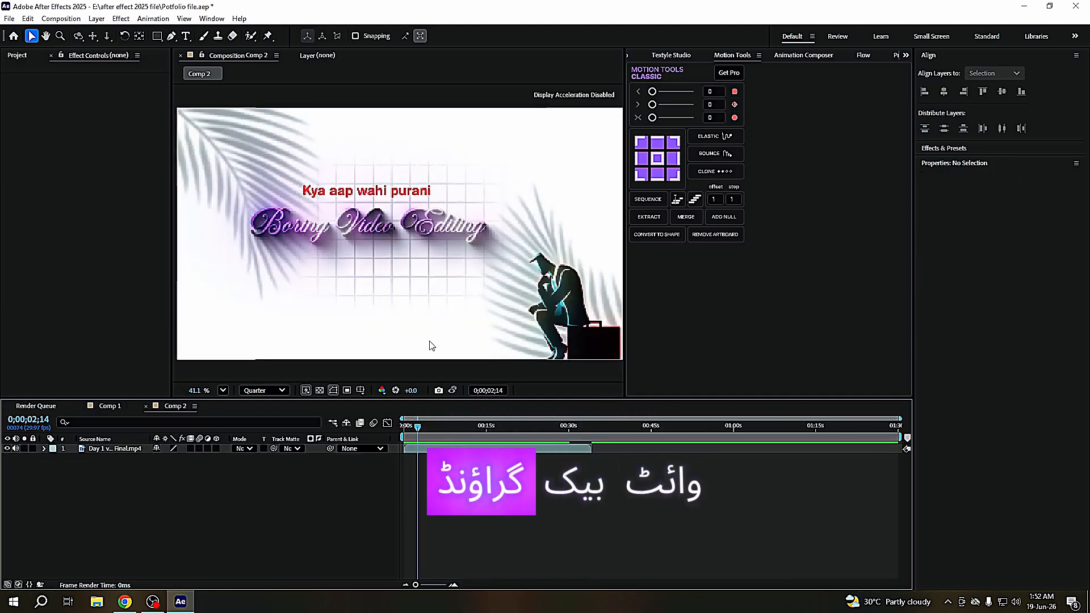
pyautogui.moveTo(417, 435)
pyautogui.mouseDown()
pyautogui.moveTo(433, 437)
pyautogui.moveTo(423, 438)
pyautogui.mouseUp()
pyautogui.scroll(2, 295, 240)
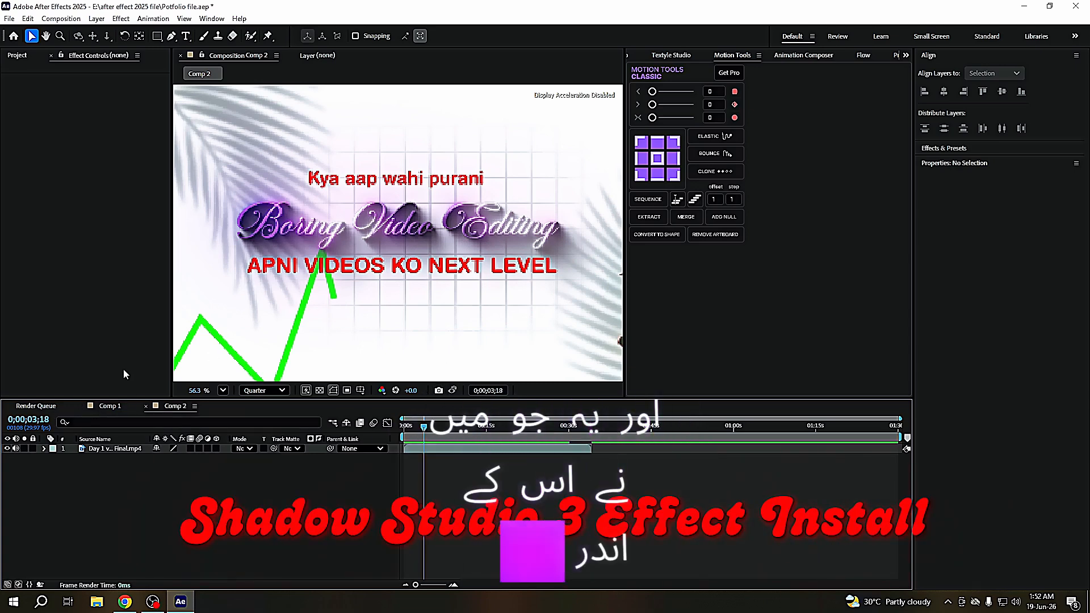
pyautogui.click(110, 405)
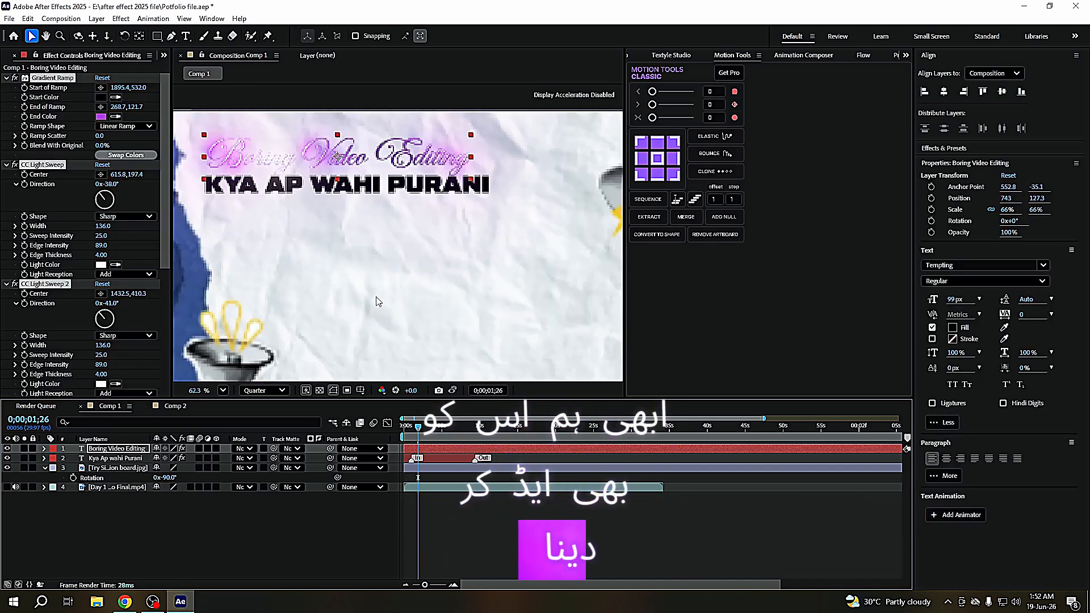
# - Move the Boring Video Editing text below Kya Ap wahi Purani, at about 899, 384, and scale it to 76%
pyautogui.scroll(-1, 378, 302)
pyautogui.moveTo(358, 150); pyautogui.dragTo(397, 228)
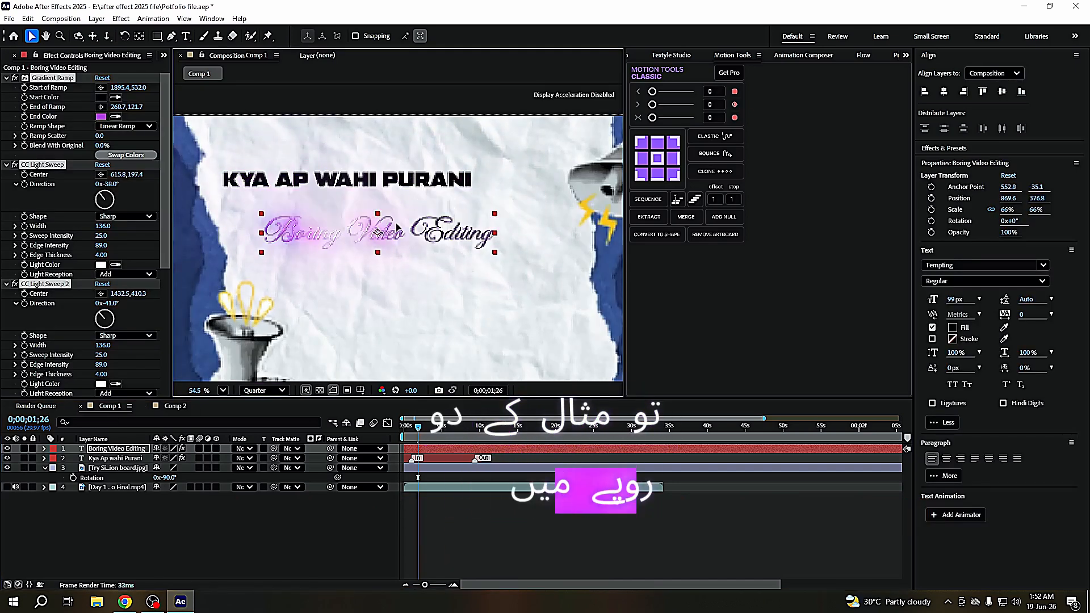
pyautogui.moveTo(1006, 212); pyautogui.dragTo(1016, 213)
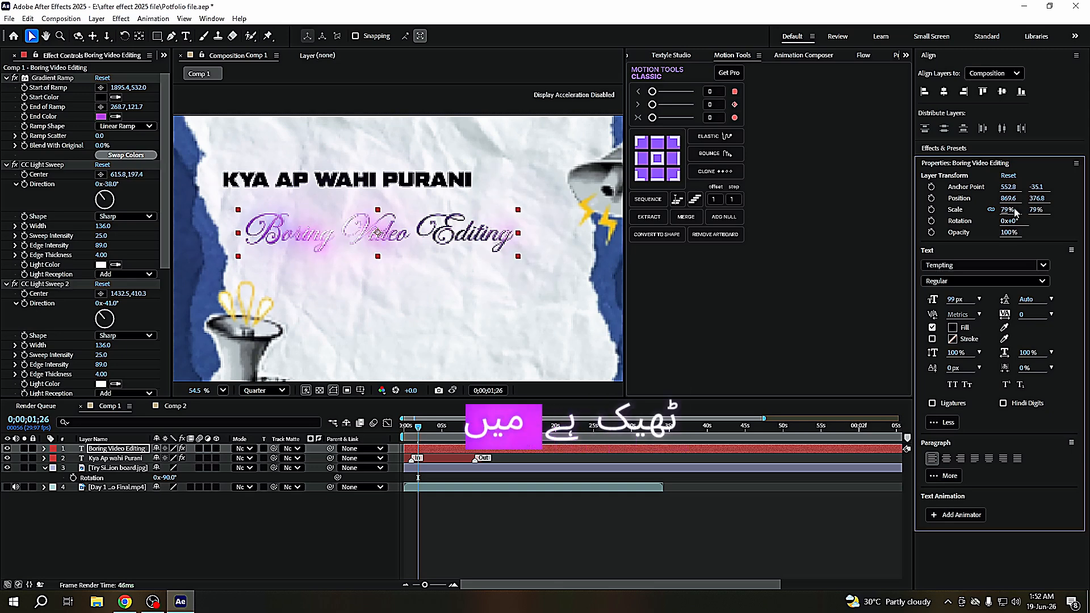
pyautogui.moveTo(398, 230); pyautogui.dragTo(420, 237)
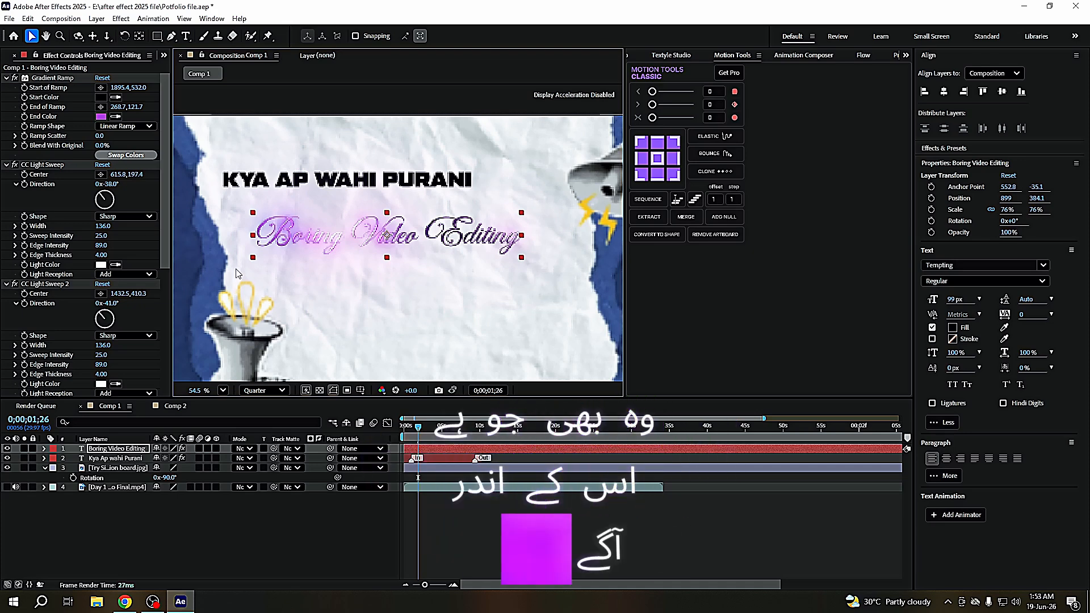
# - Apply Shadow Studio 3 to the Boring Video Editing text and set the preview resolution to Full
pyautogui.hotkey('ctrl', 'space')
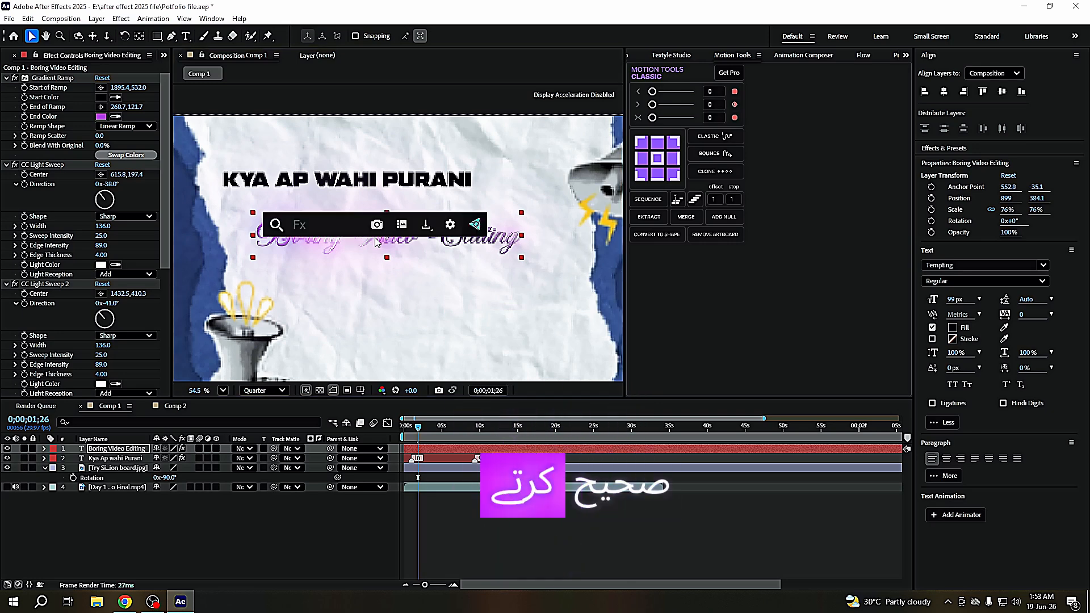
pyautogui.write('stu')
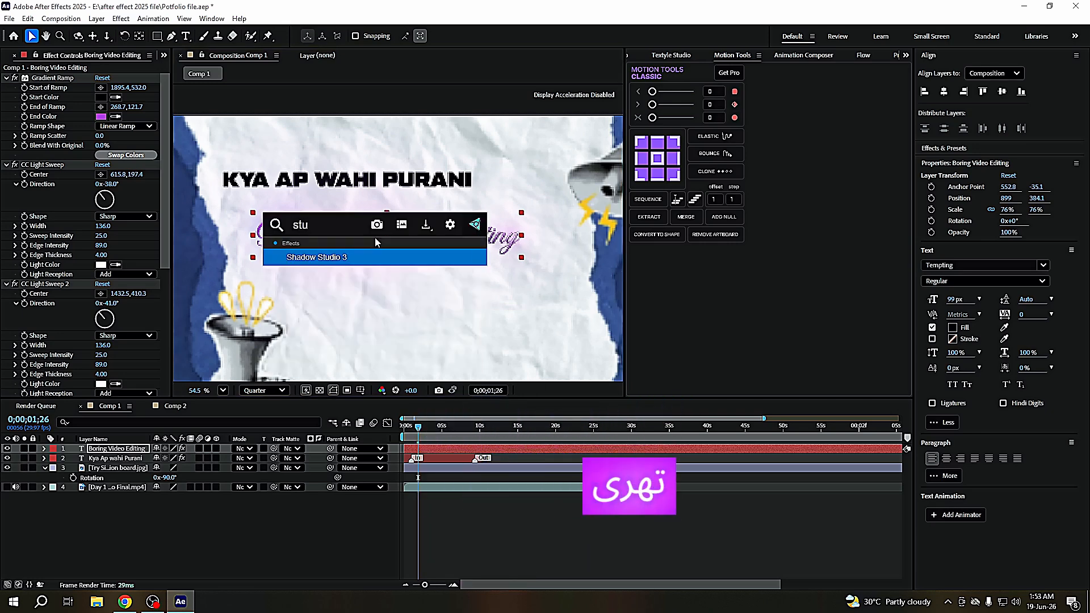
pyautogui.press('Return')
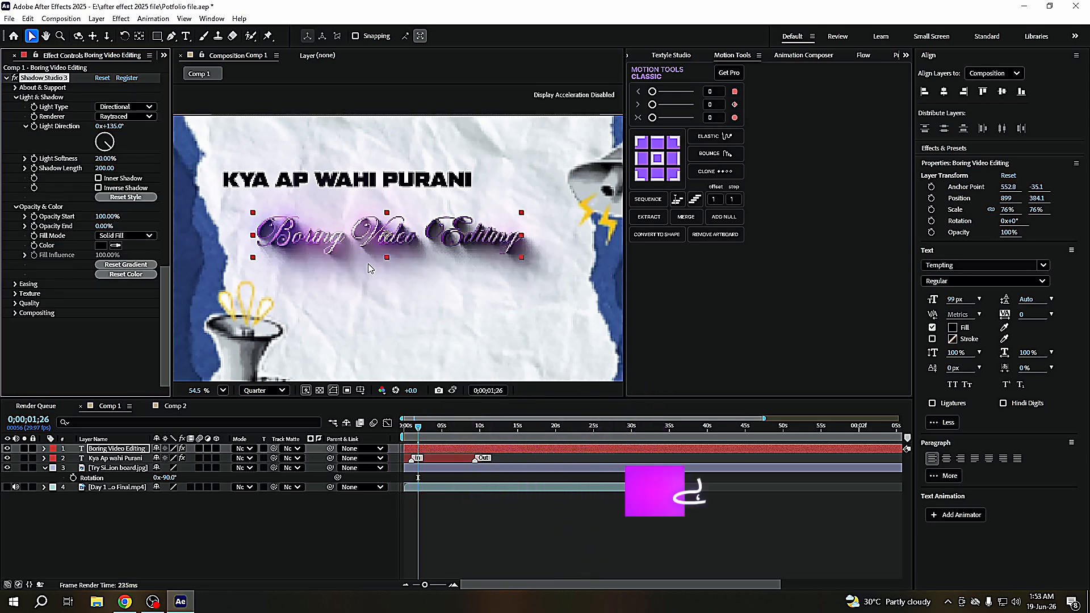
pyautogui.scroll(2, 401, 237)
pyautogui.click(261, 391)
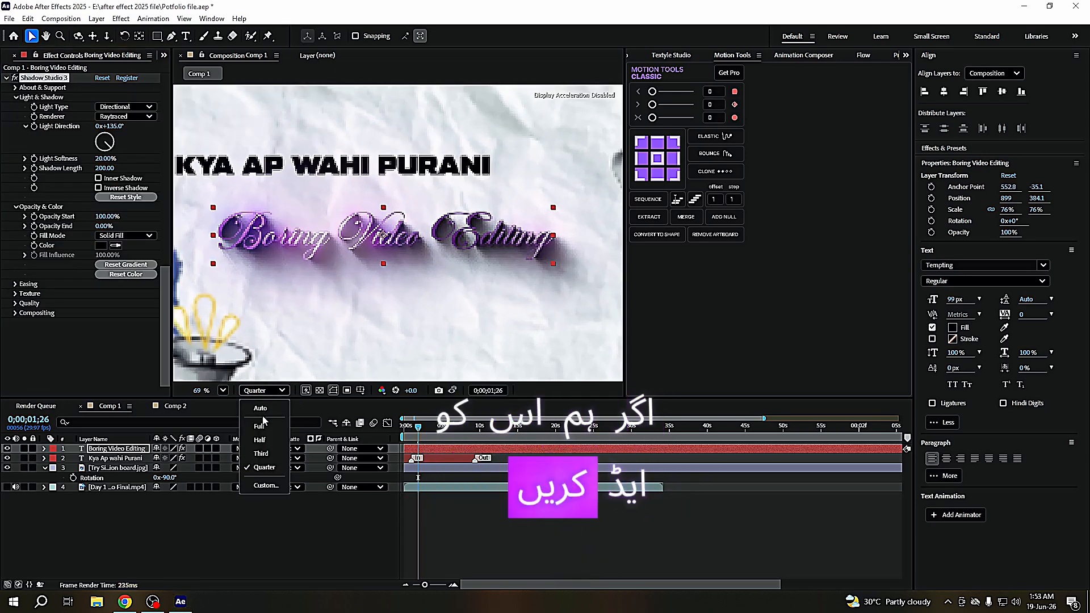
pyautogui.click(263, 422)
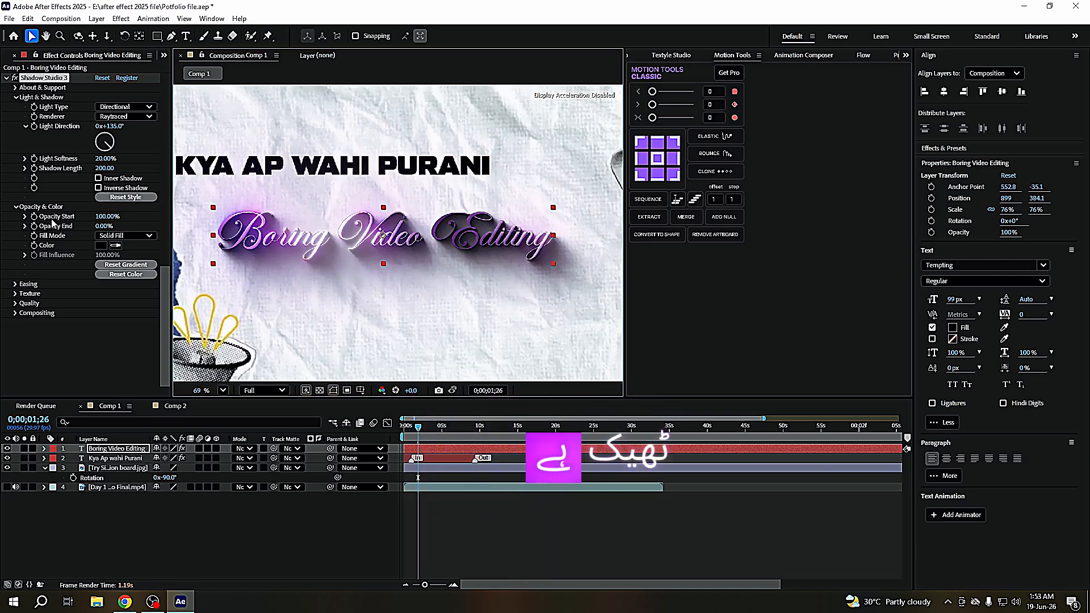
# - Set the direction of CC Light Sweep 2 to 113° and of CC Light Sweep to -99°
pyautogui.scroll(-10, 35, 116)
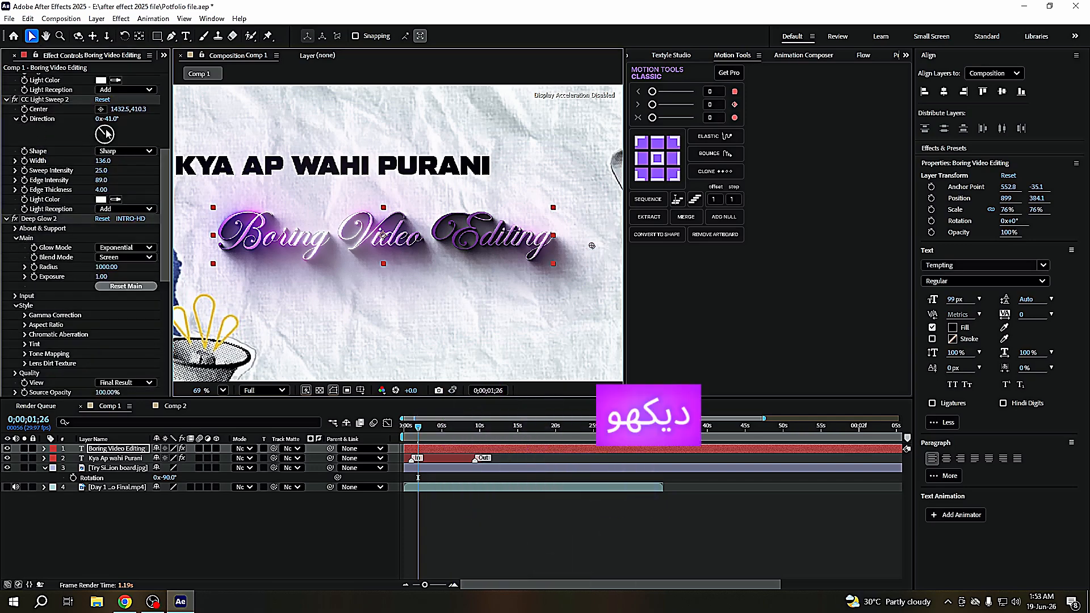
pyautogui.moveTo(100, 130); pyautogui.dragTo(143, 154)
pyautogui.scroll(4, 144, 153)
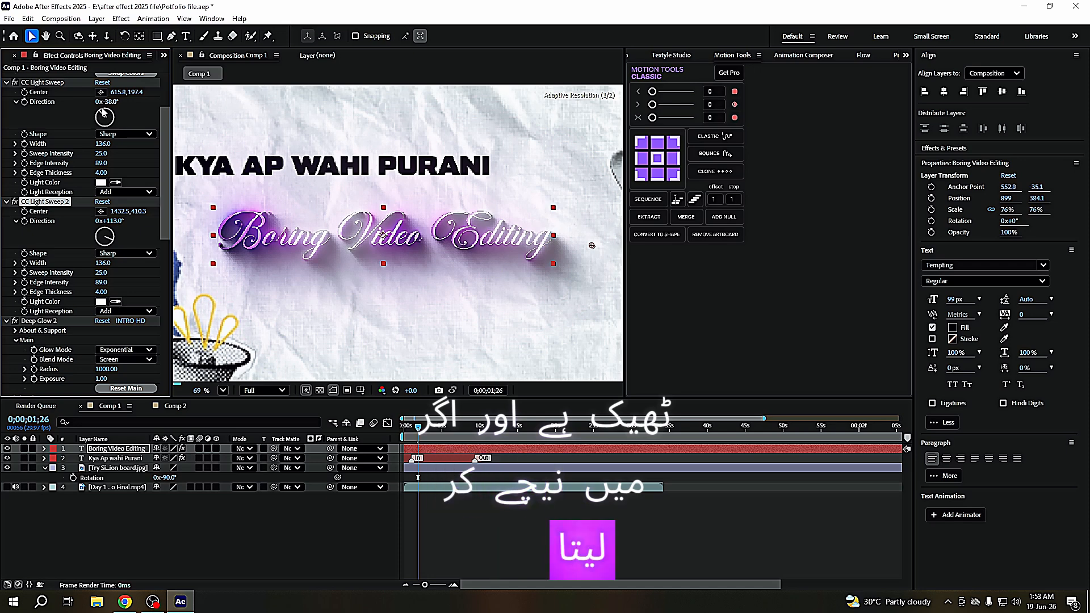
pyautogui.moveTo(104, 113); pyautogui.dragTo(101, 122)
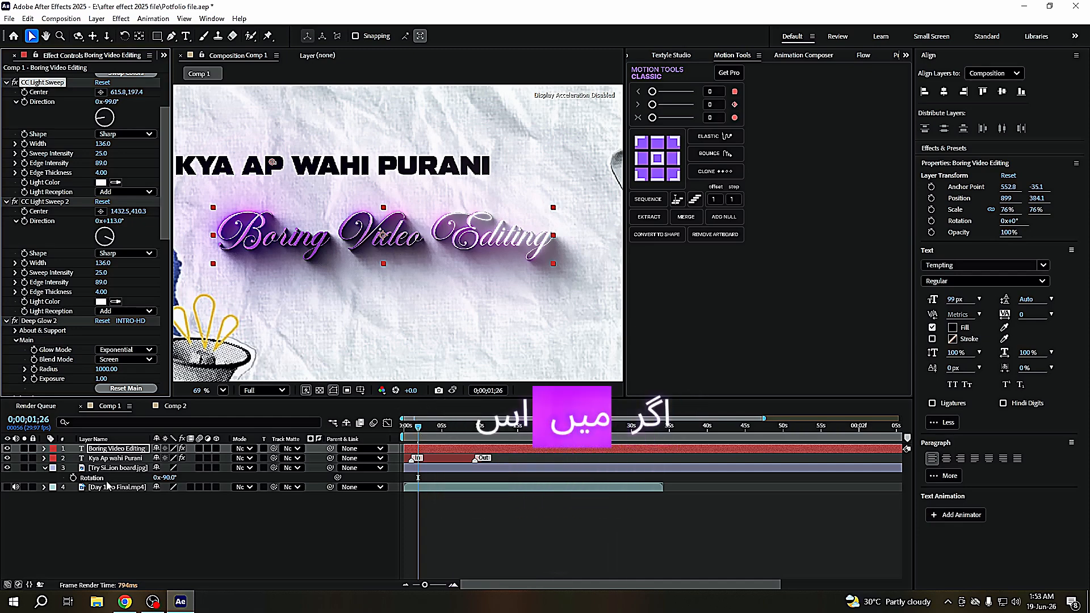
# - Check the text at 0;00;00;25 with the background image temporarily hidden, and set CC Light Sweep 2's direction to 81°
pyautogui.click(414, 423)
pyautogui.click(409, 441)
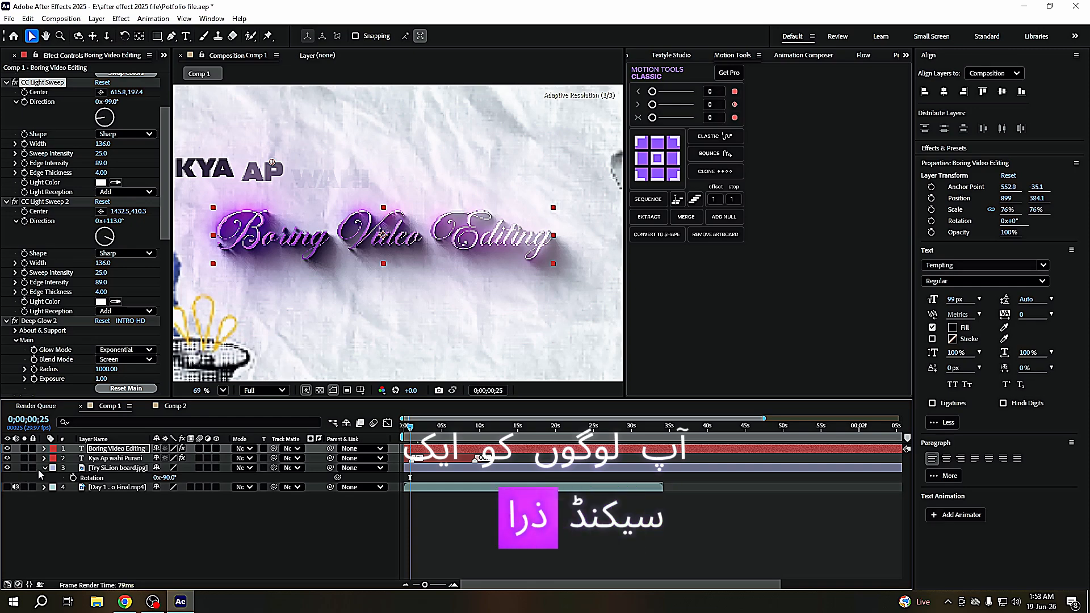
pyautogui.scroll(-3, 349, 282)
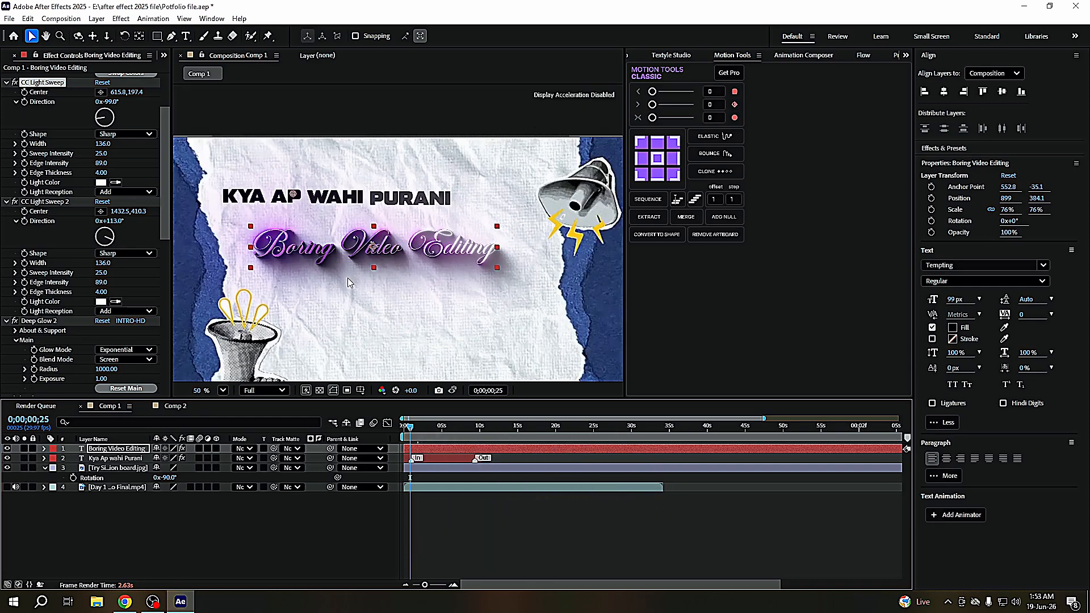
pyautogui.click(7, 467)
pyautogui.scroll(1, 440, 252)
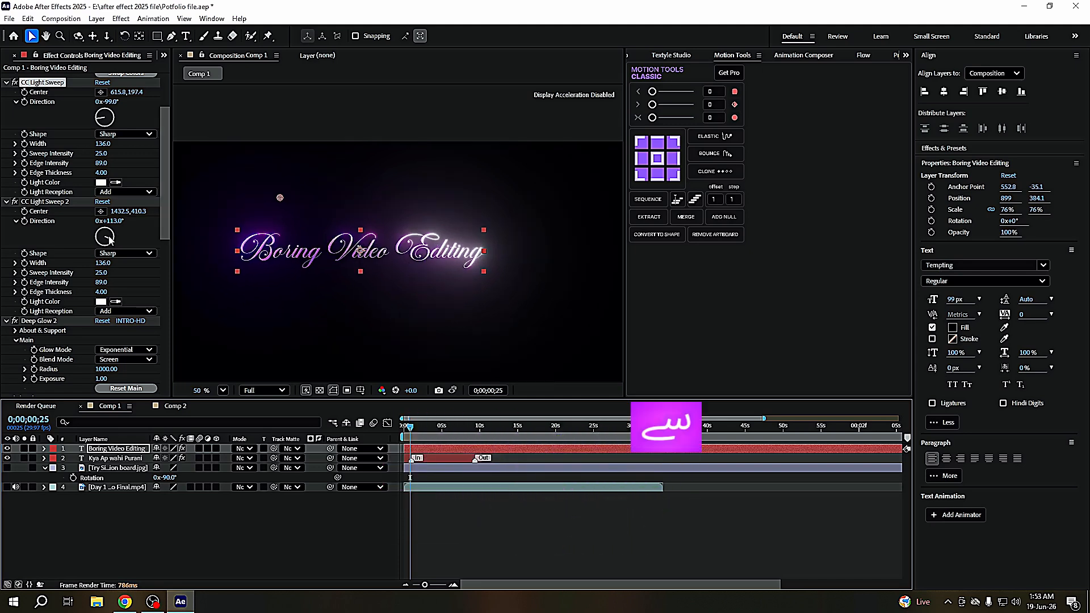
pyautogui.moveTo(111, 238); pyautogui.dragTo(119, 239)
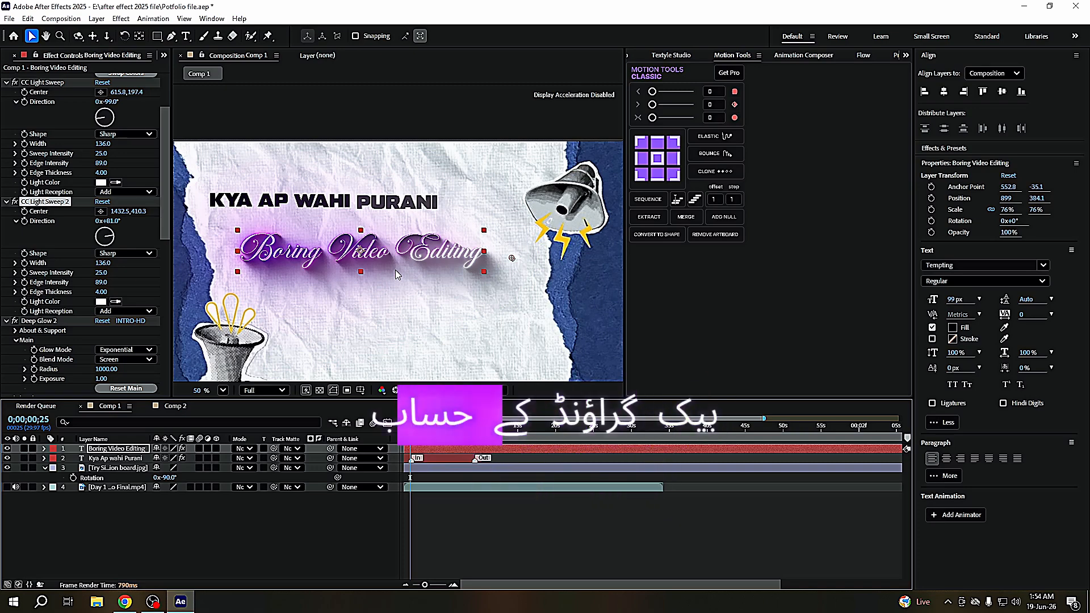
pyautogui.scroll(-1, 394, 286)
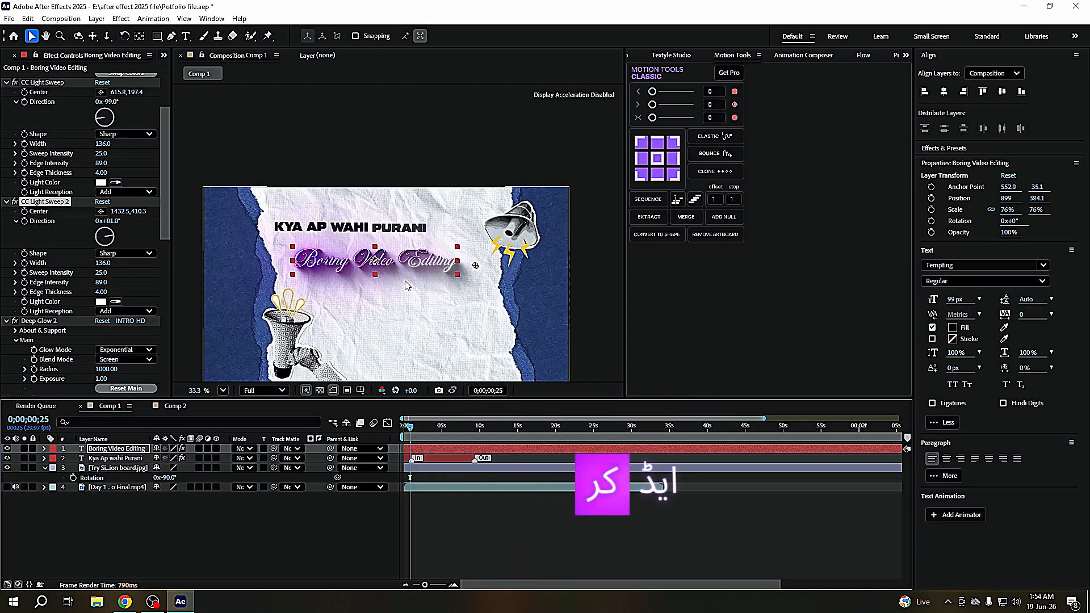
pyautogui.moveTo(390, 305); pyautogui.dragTo(415, 270)
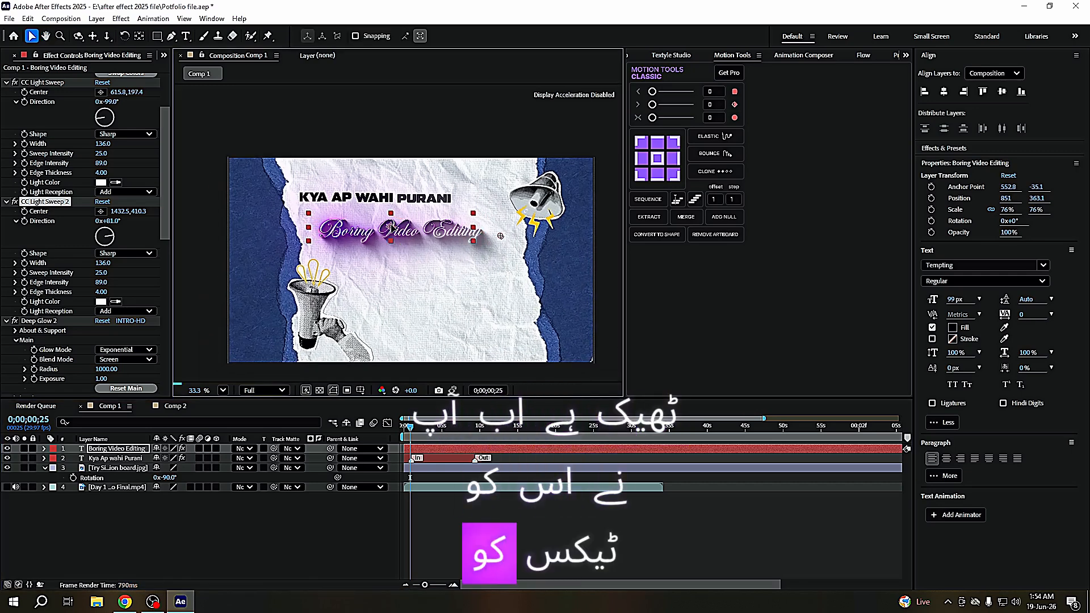
pyautogui.moveTo(390, 226); pyautogui.dragTo(399, 229)
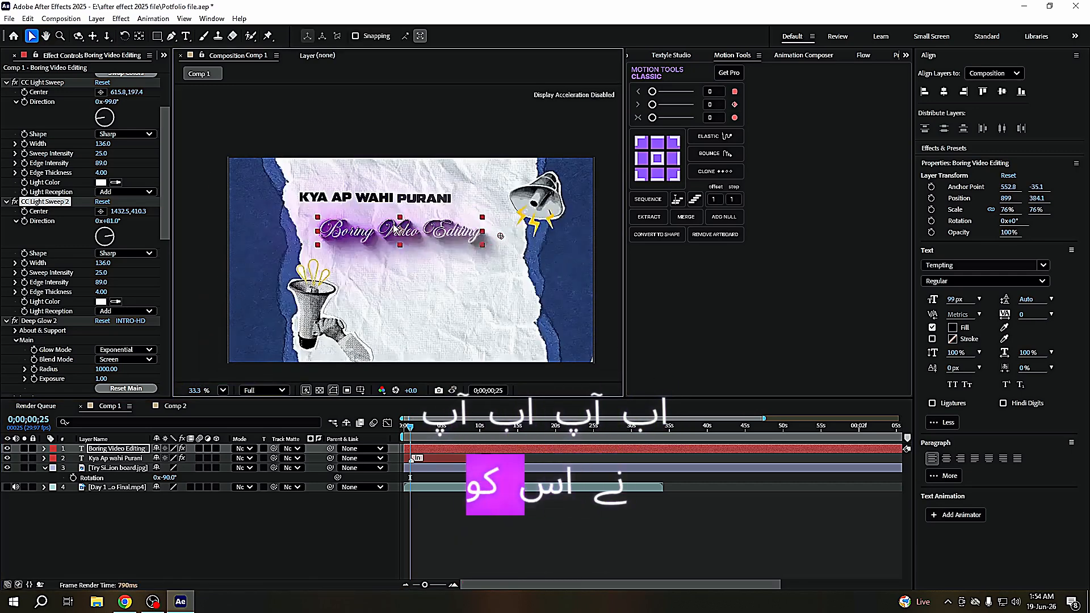
# - In Textyle Studio, choose Fade Form Right-Left as the in animation and Simpale Fade Color as the out animation
pyautogui.click(670, 56)
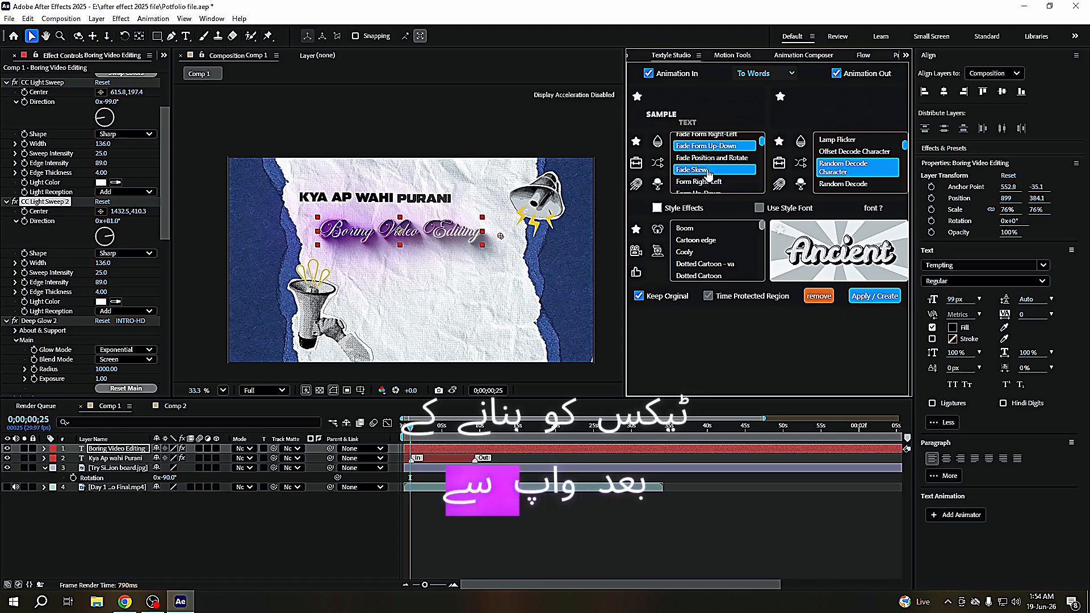
pyautogui.scroll(3, 716, 160)
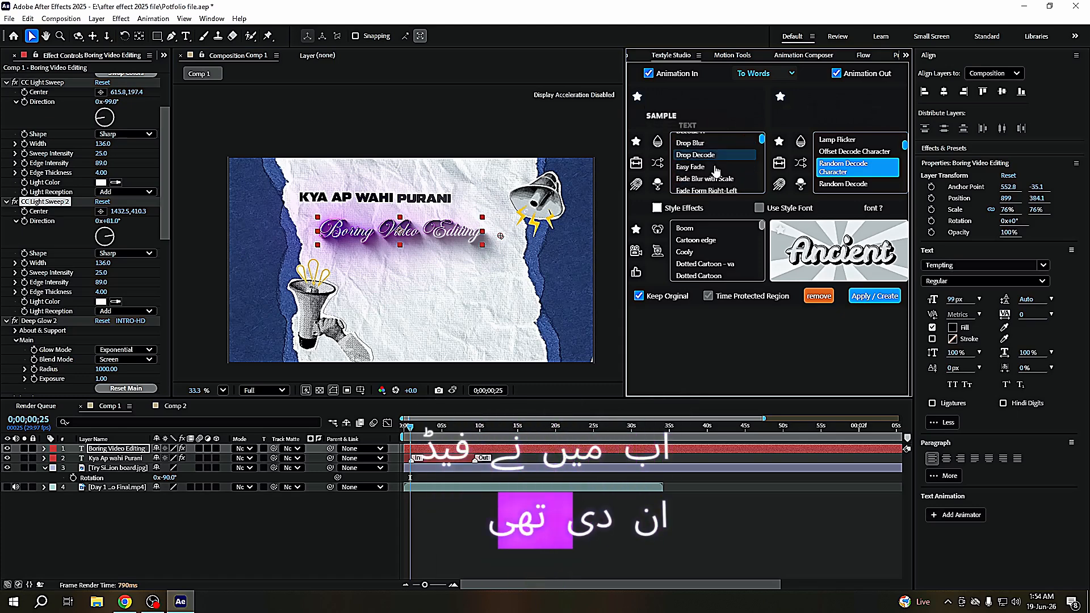
pyautogui.scroll(-5, 851, 164)
pyautogui.click(840, 170)
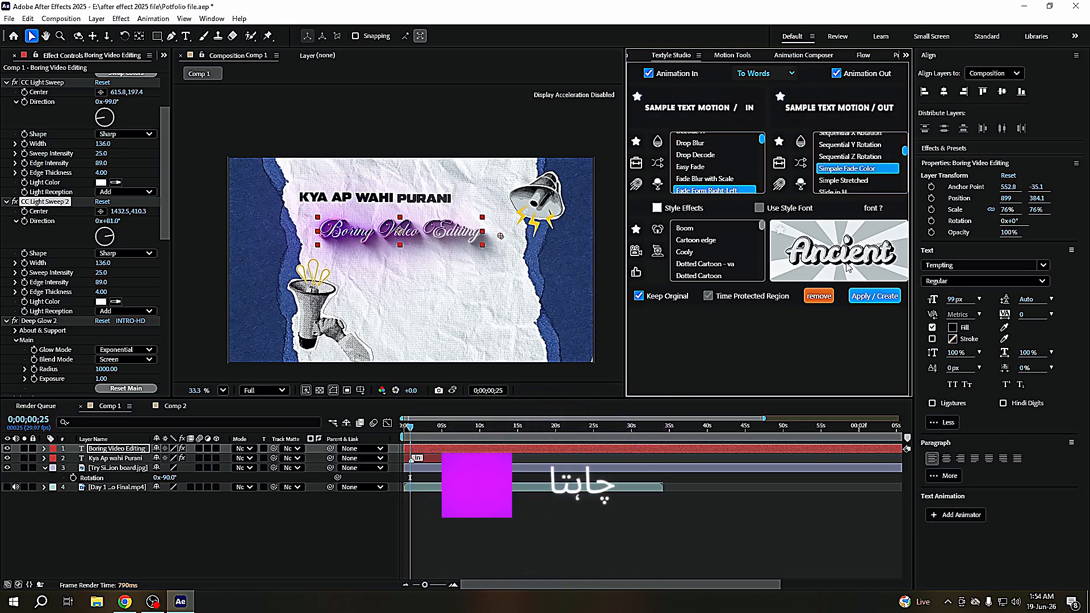
# - Trim the Boring Video Editing layer to run from 0;00;01;00 to 0;00;05;12
pyautogui.moveTo(413, 431); pyautogui.dragTo(402, 431)
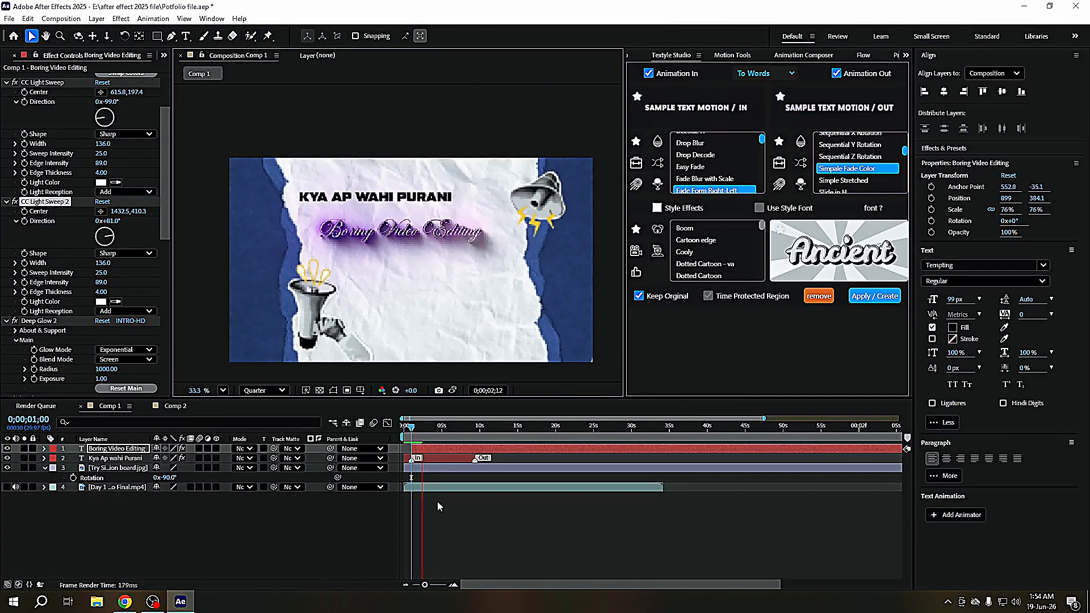
pyautogui.press('space')
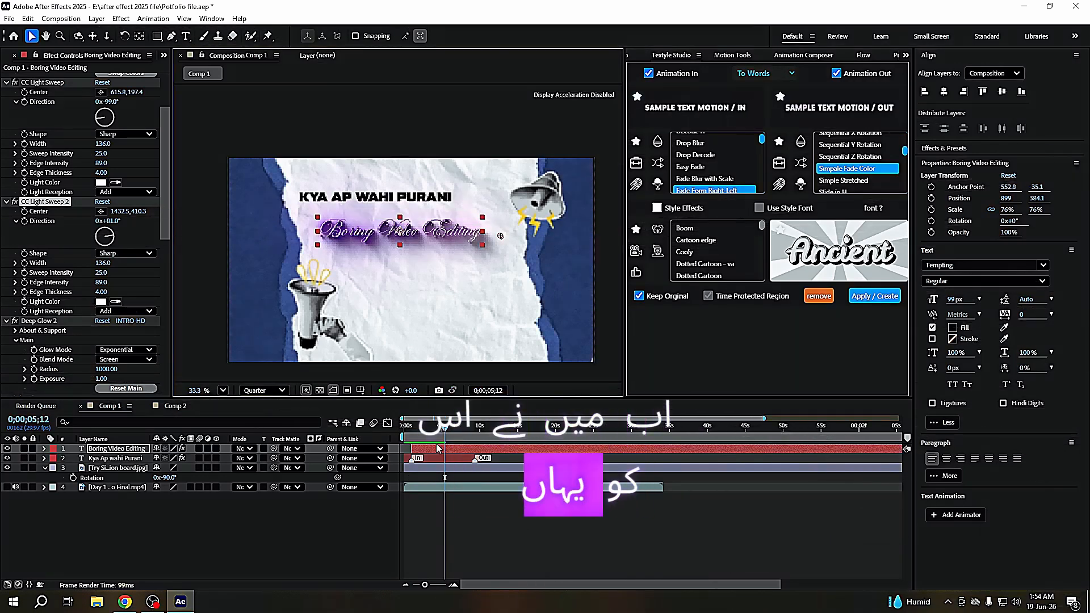
pyautogui.hotkey('alt', ']')
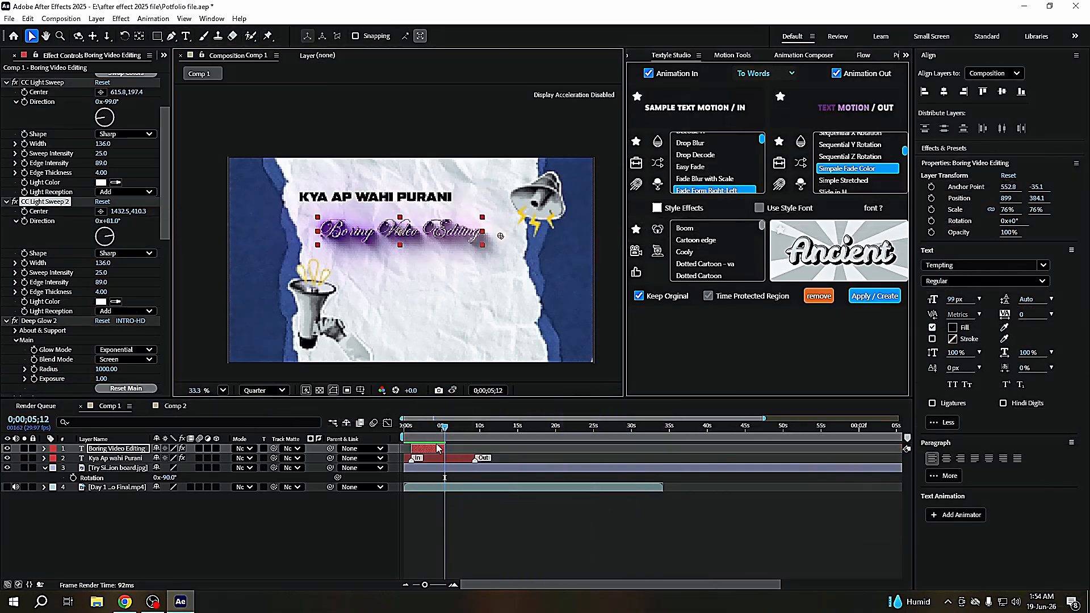
# - Apply only the in animation to the Boring Video Editing layer at 0;00;01;24 and play the composition from the start
pyautogui.moveTo(438, 444); pyautogui.dragTo(421, 437)
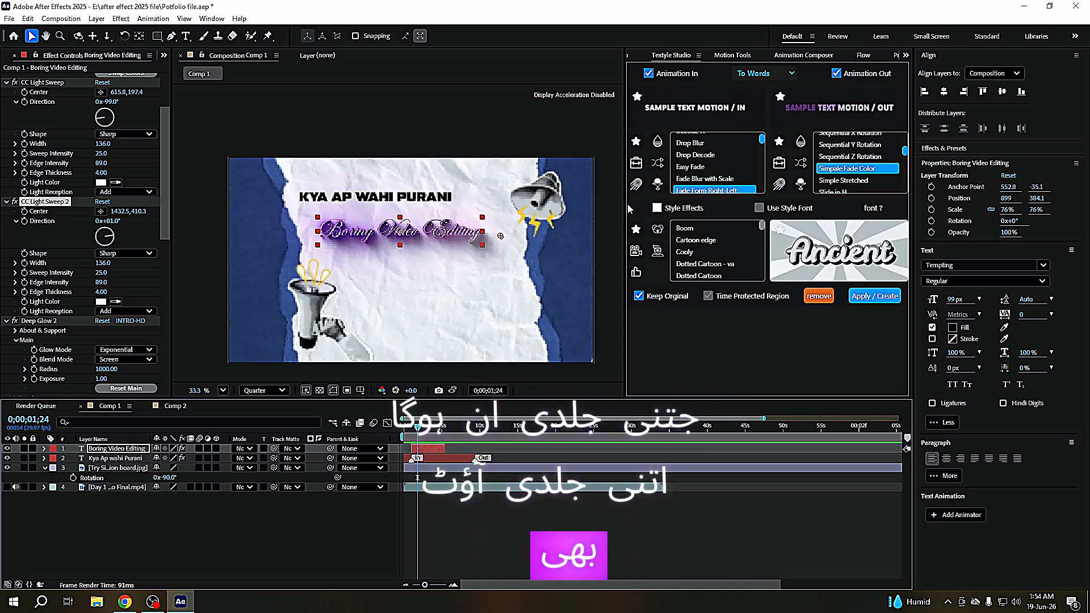
pyautogui.click(836, 75)
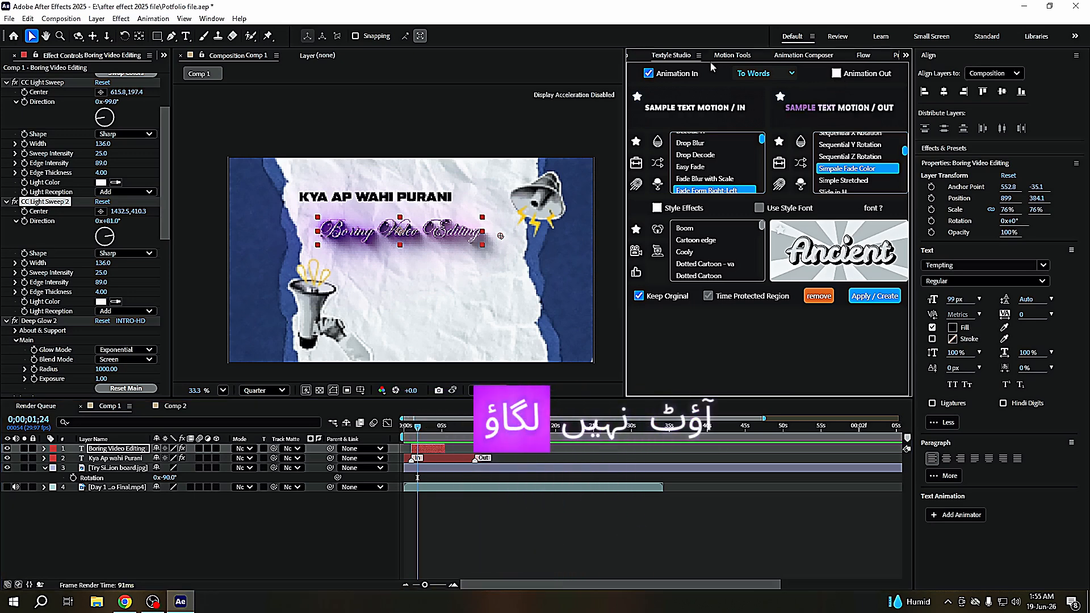
pyautogui.click(874, 297)
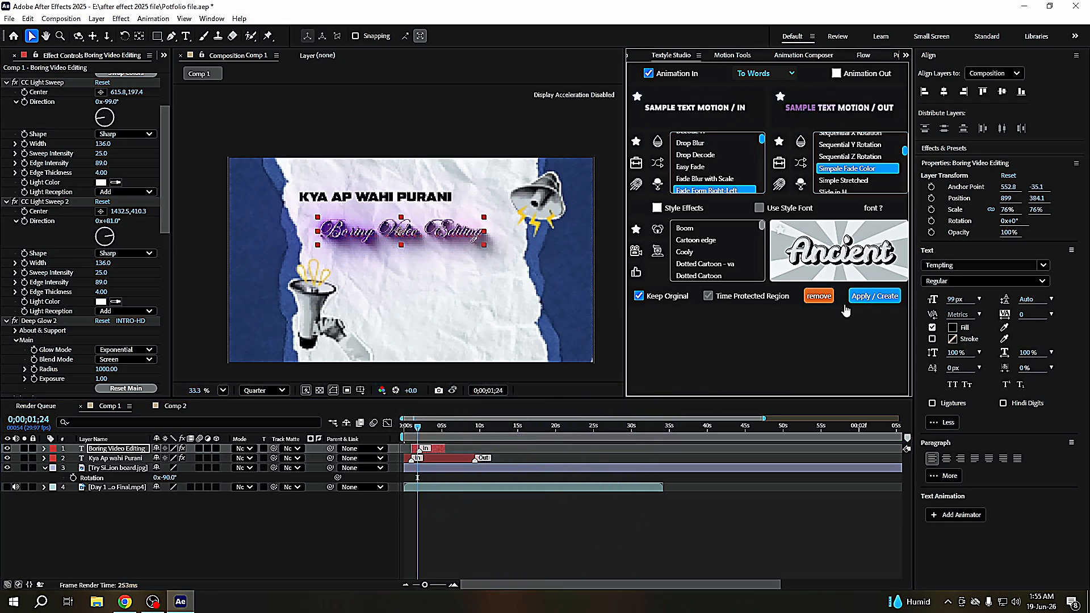
pyautogui.moveTo(419, 429); pyautogui.dragTo(392, 439)
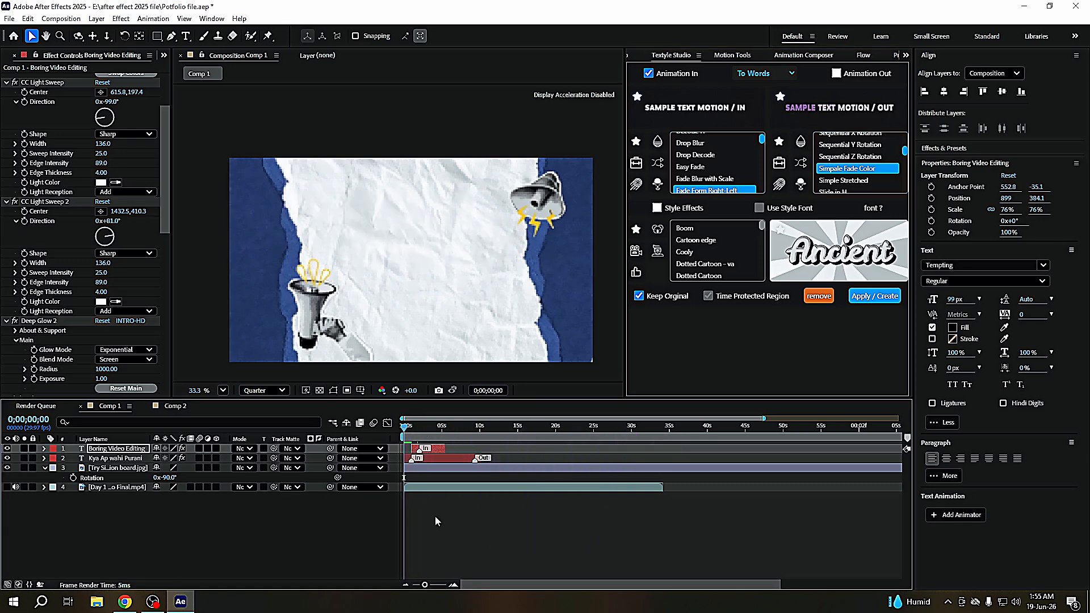
pyautogui.press('space')
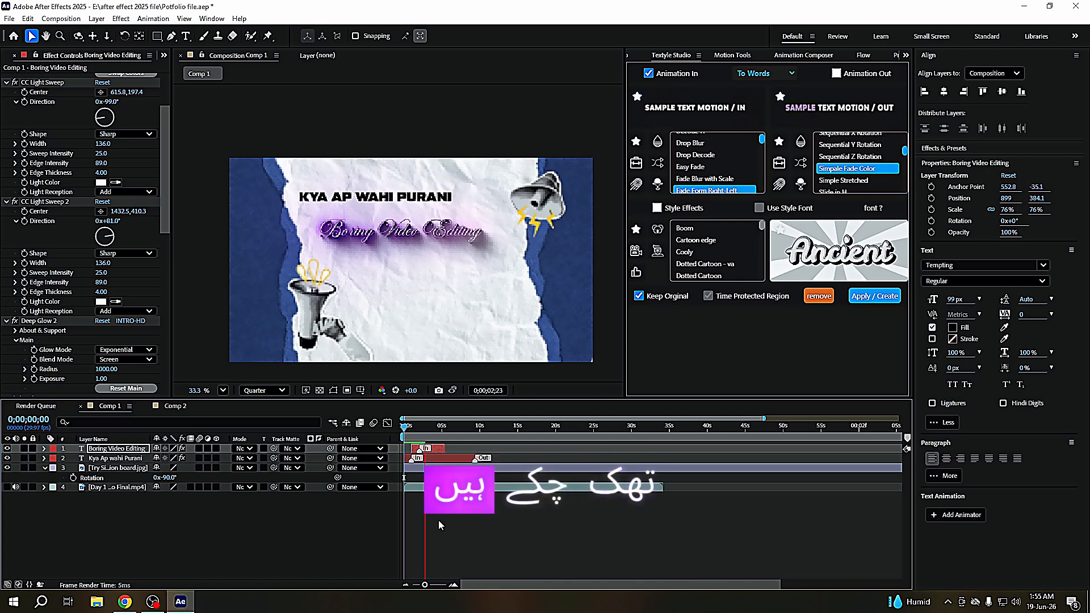
# - Stop playback at 0;00;03;17, look through the paper and megaphone backgrounds on Pinterest in Chrome, and return to After Effects
pyautogui.press('space')
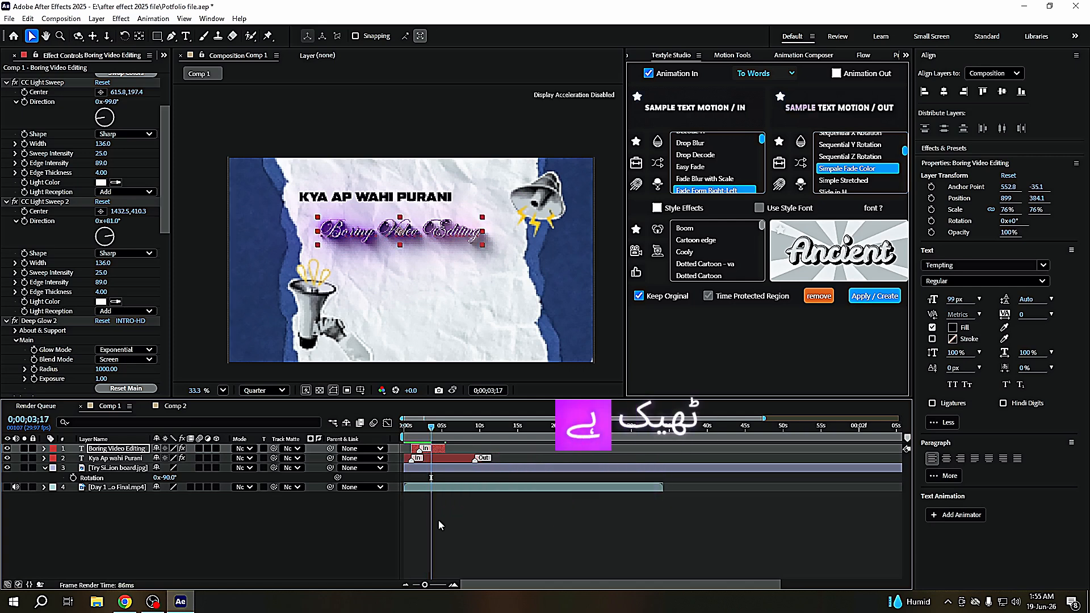
pyautogui.click(125, 602)
pyautogui.scroll(5, 368, 341)
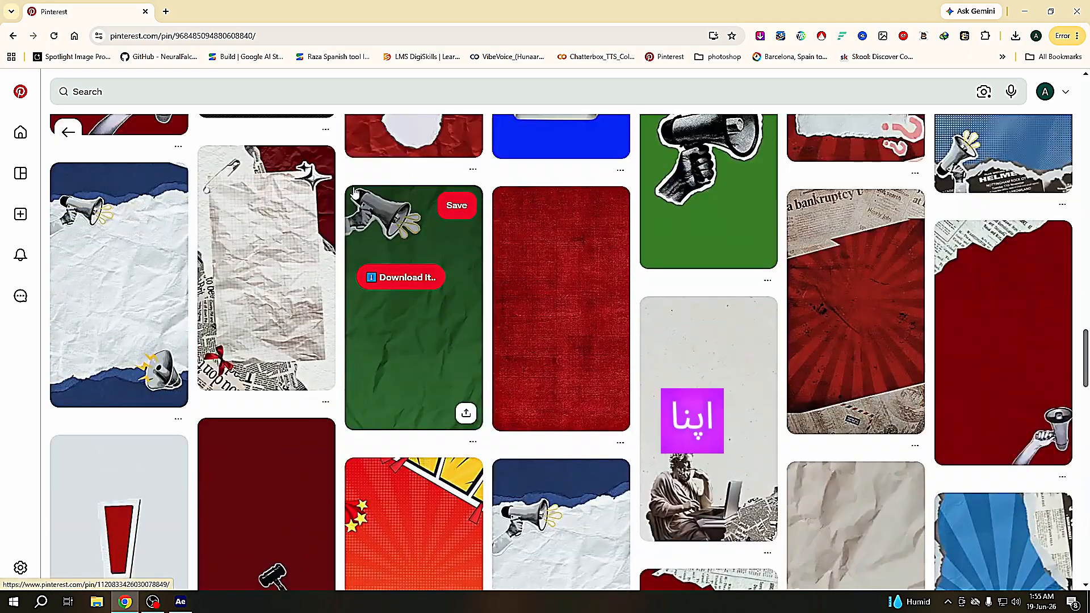
pyautogui.scroll(5, 278, 91)
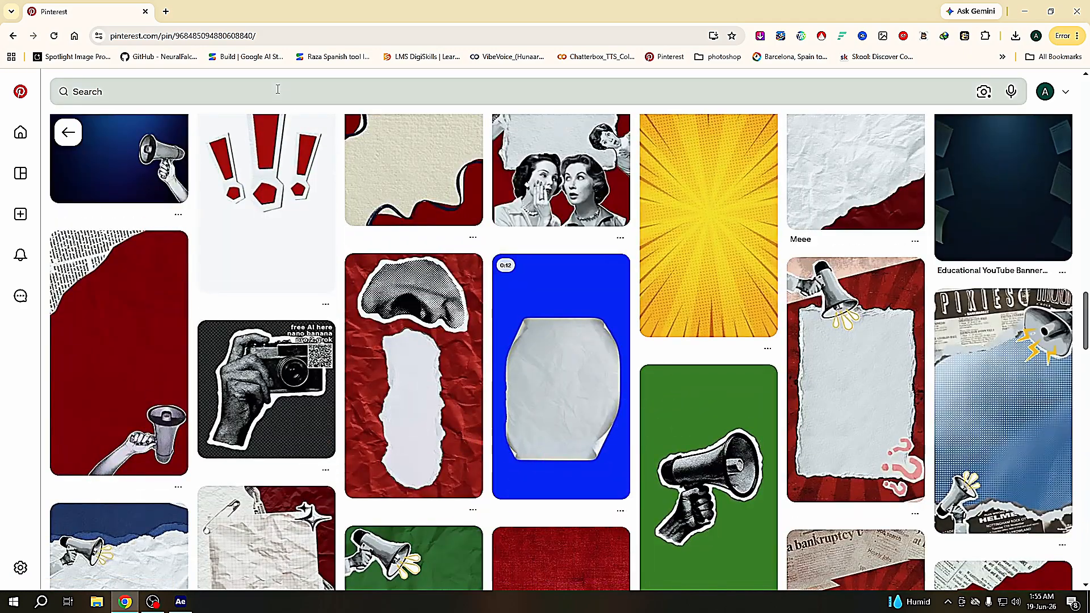
pyautogui.click(182, 602)
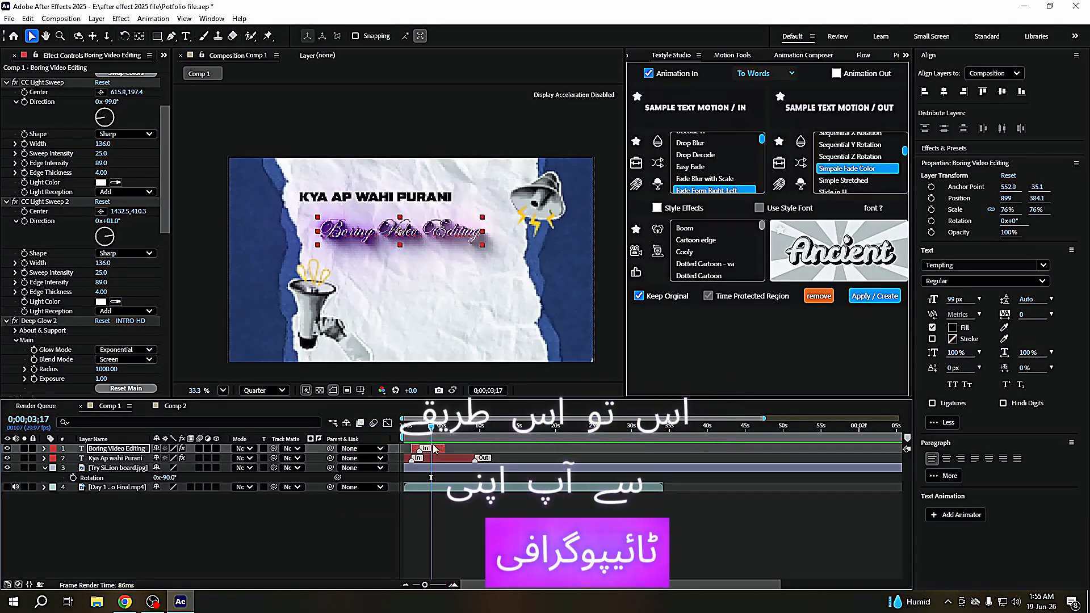
pyautogui.click(433, 458)
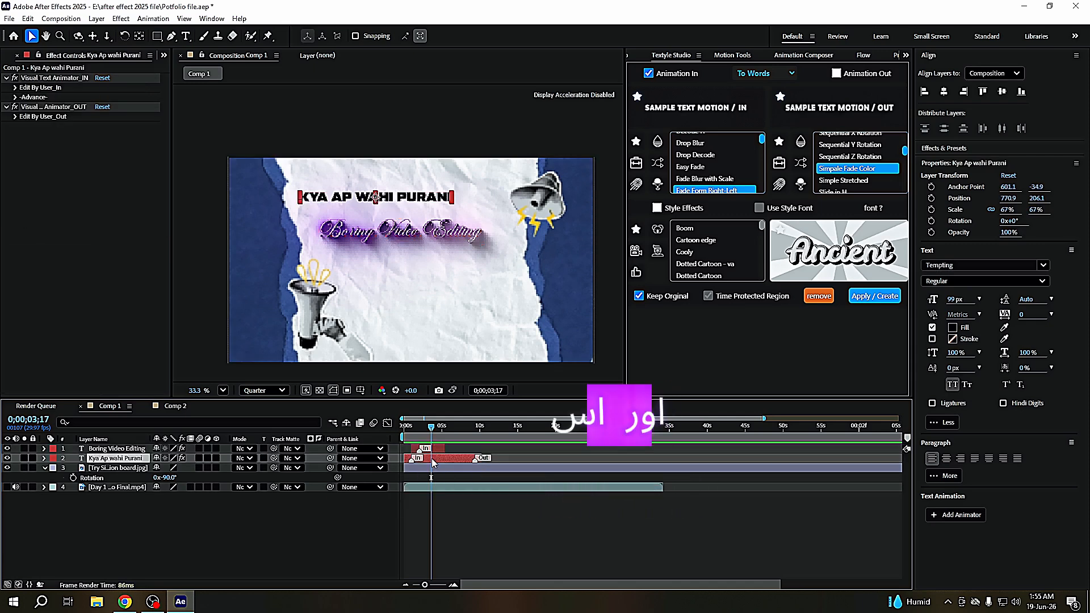
pyautogui.hotkey('ctrl', 'c')
pyautogui.hotkey('ctrl', 'v')
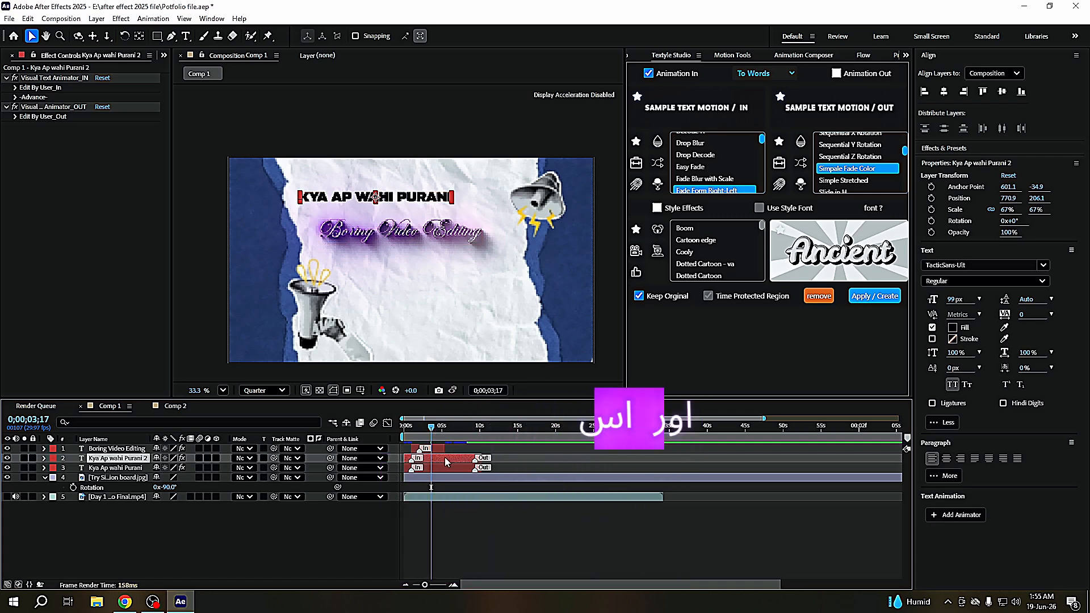
pyautogui.hotkey('ctrl', 'z')
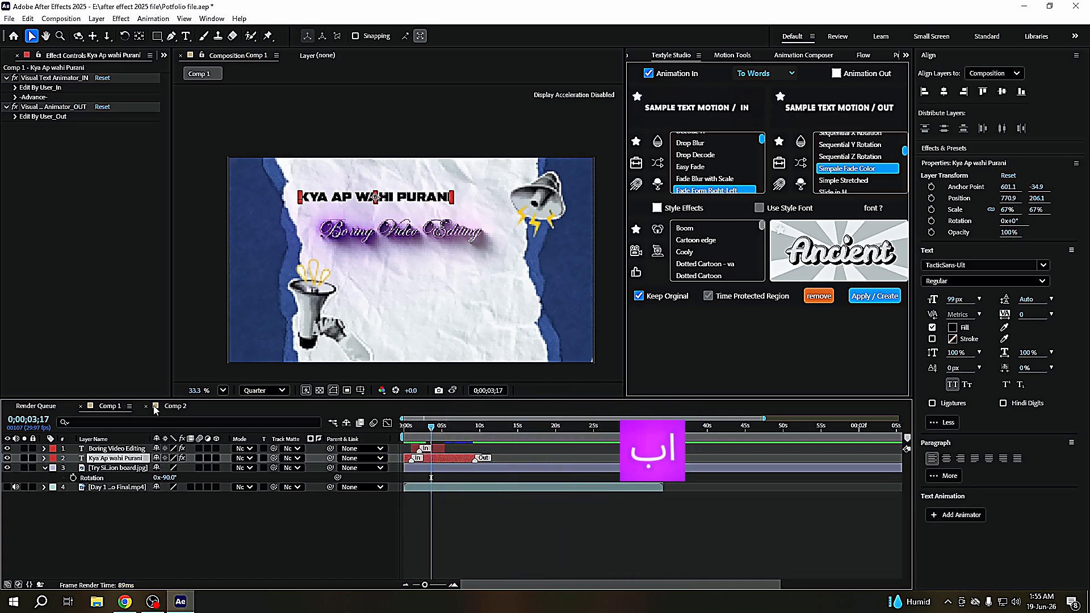
# - Check the next phrase in Comp 2 and add the text "APni Video Ko Next Level" to Comp 1 below Boring Video Editing
pyautogui.click(170, 406)
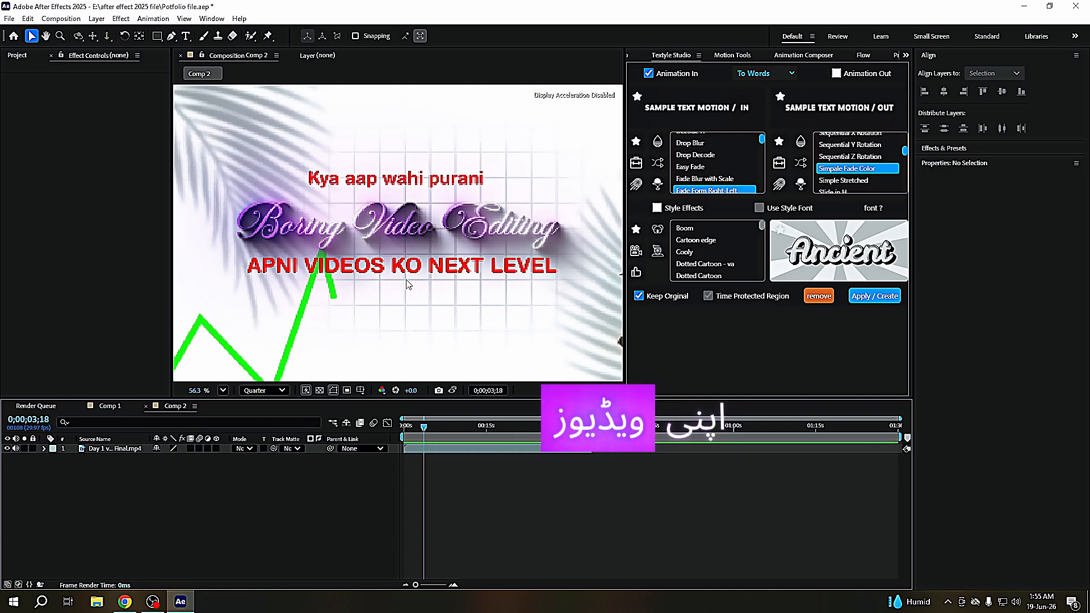
pyautogui.click(93, 407)
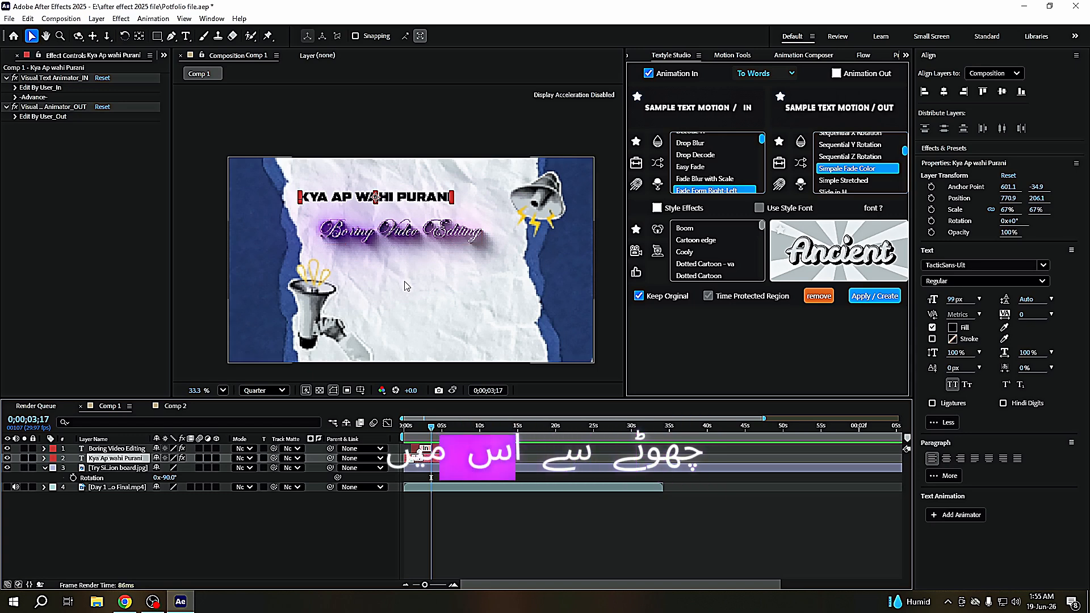
pyautogui.click(185, 36)
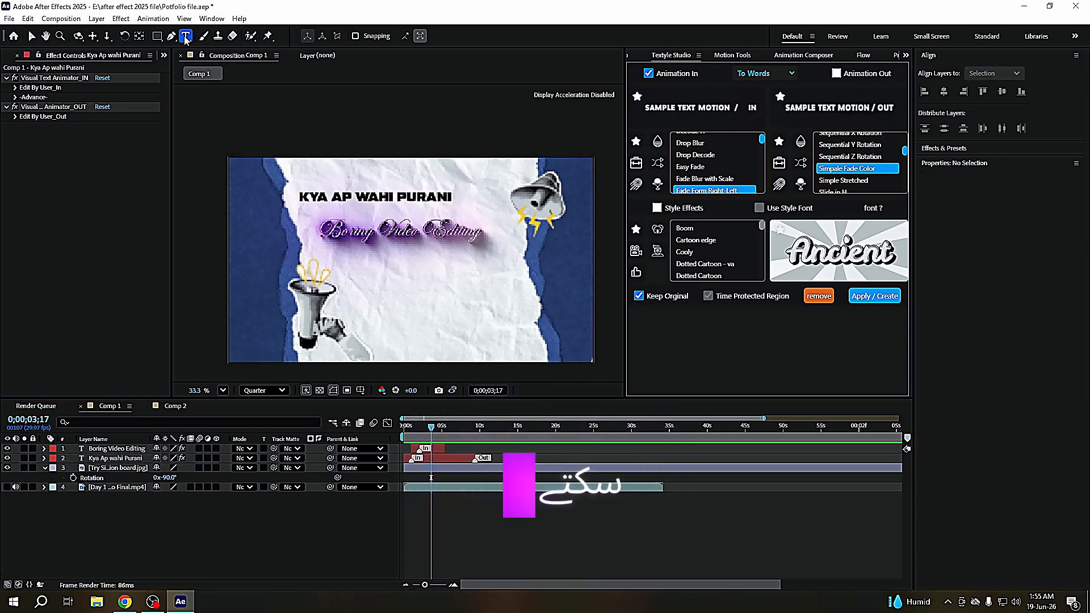
pyautogui.click(379, 314)
pyautogui.write('APni Video Ko Next Level')
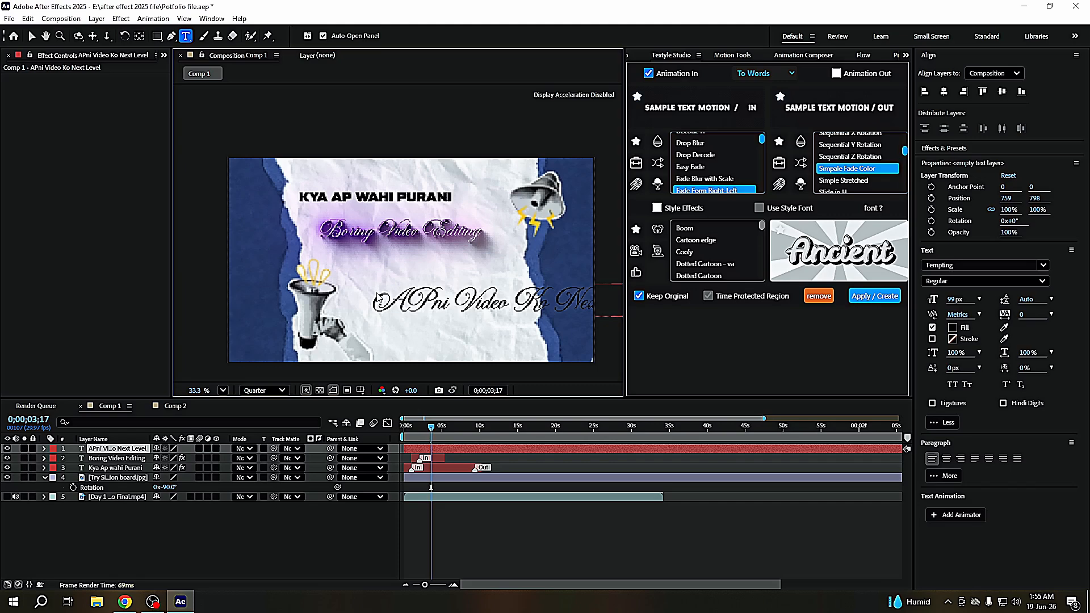
# - Set the new text's font to Helvetica and correct its first word to "Apni"
pyautogui.hotkey('ctrl', 'a')
pyautogui.click(1044, 265)
pyautogui.write('Helvetica')
pyautogui.press('Return')
pyautogui.click(395, 308)
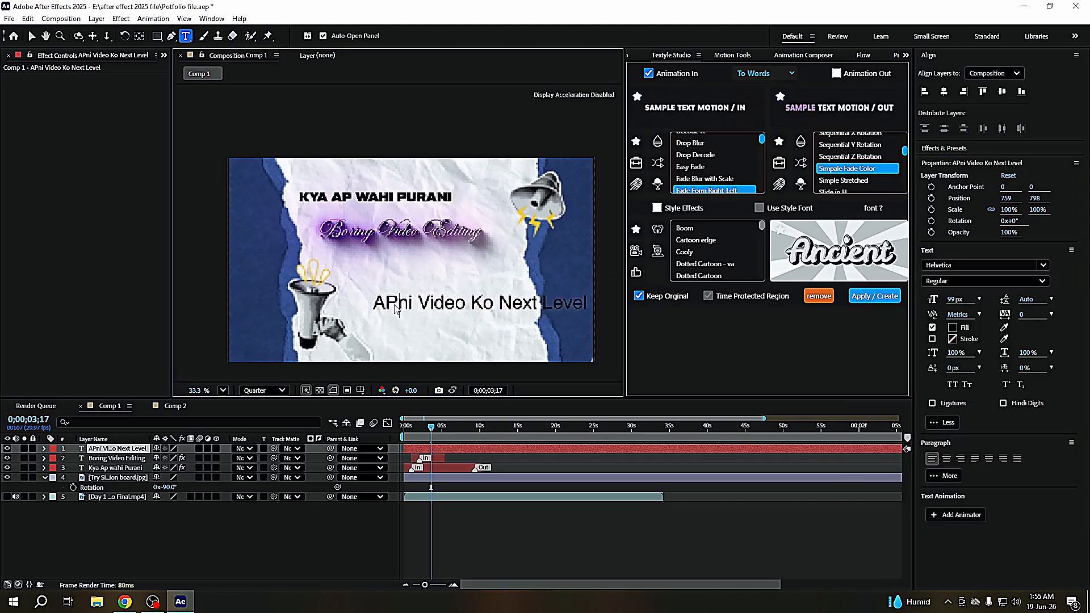
# - Center the Apni Video Ko Next Level text's anchor point, scale it to 77% and place it directly beneath Boring Video Editing
pyautogui.click(732, 55)
pyautogui.click(658, 159)
pyautogui.click(671, 55)
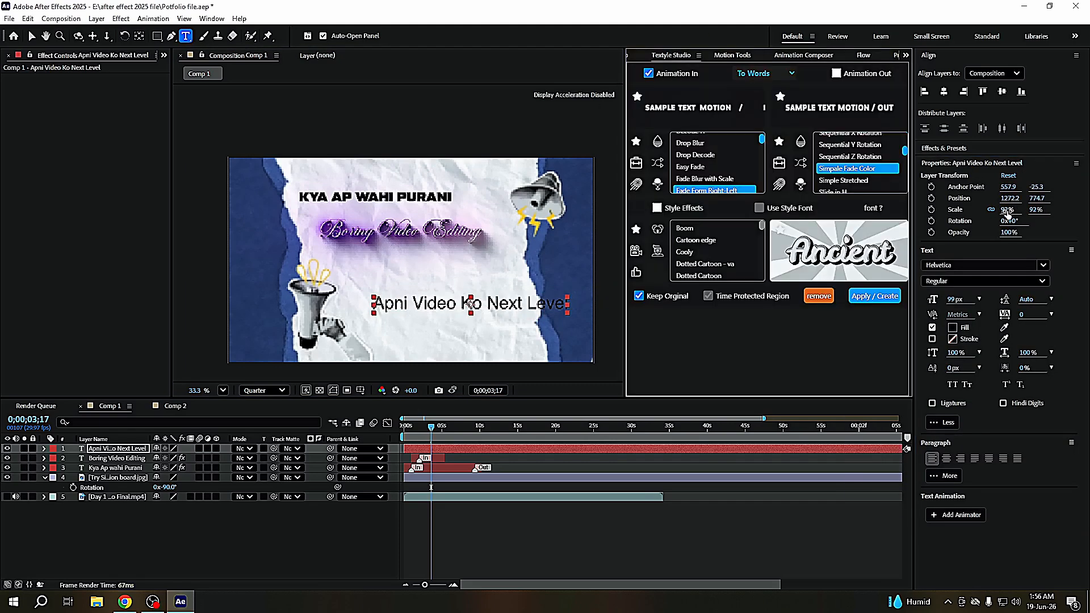
pyautogui.moveTo(1008, 211); pyautogui.dragTo(995, 211)
pyautogui.press('v')
pyautogui.moveTo(477, 322); pyautogui.dragTo(412, 267)
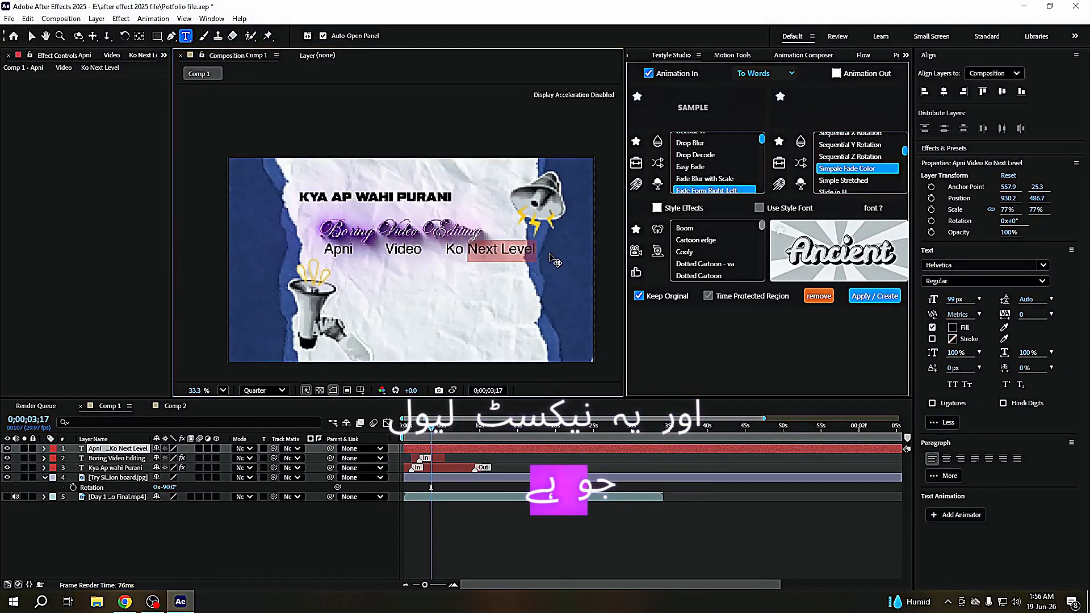
# - Cut "Next Level" from the text, keeping the spaced-out "Apni Video Ko", and move it slightly lower to about 939, 511
pyautogui.moveTo(538, 250); pyautogui.dragTo(468, 250)
pyautogui.hotkey('ctrl', 'x')
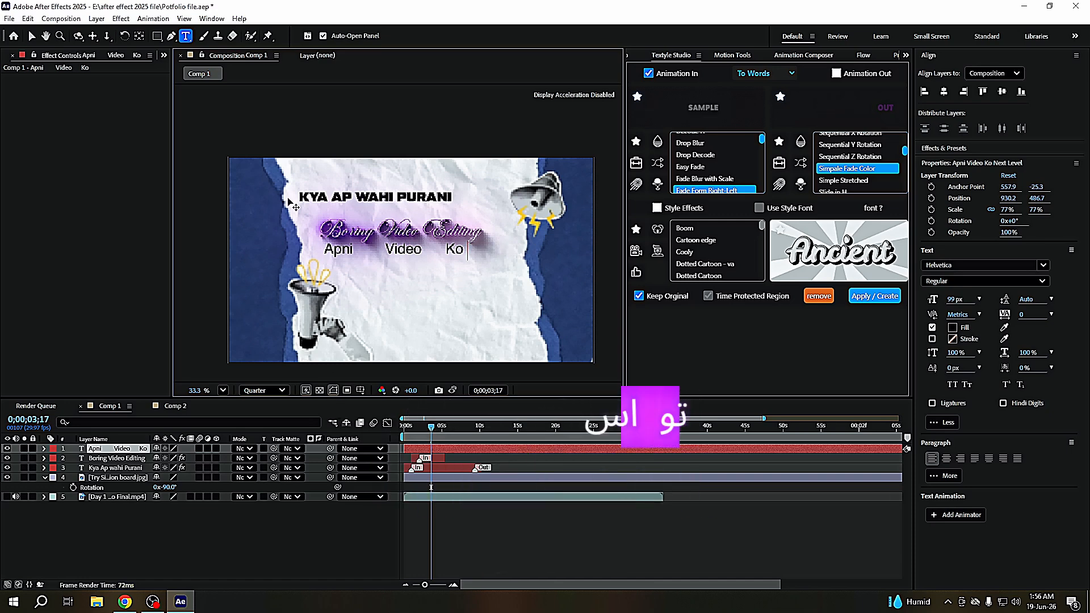
pyautogui.click(31, 37)
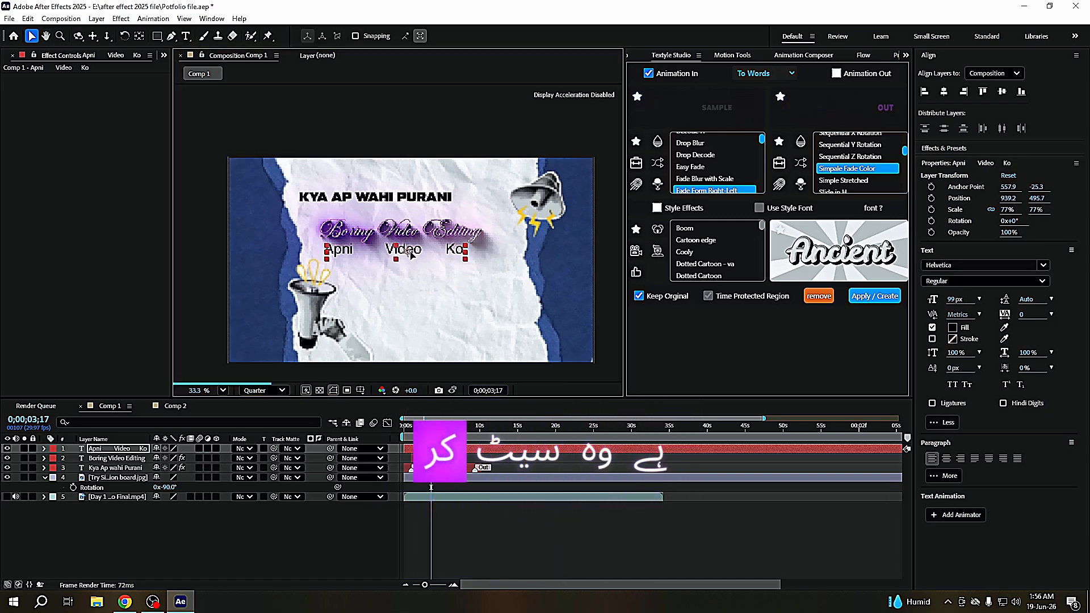
pyautogui.moveTo(408, 253); pyautogui.dragTo(410, 258)
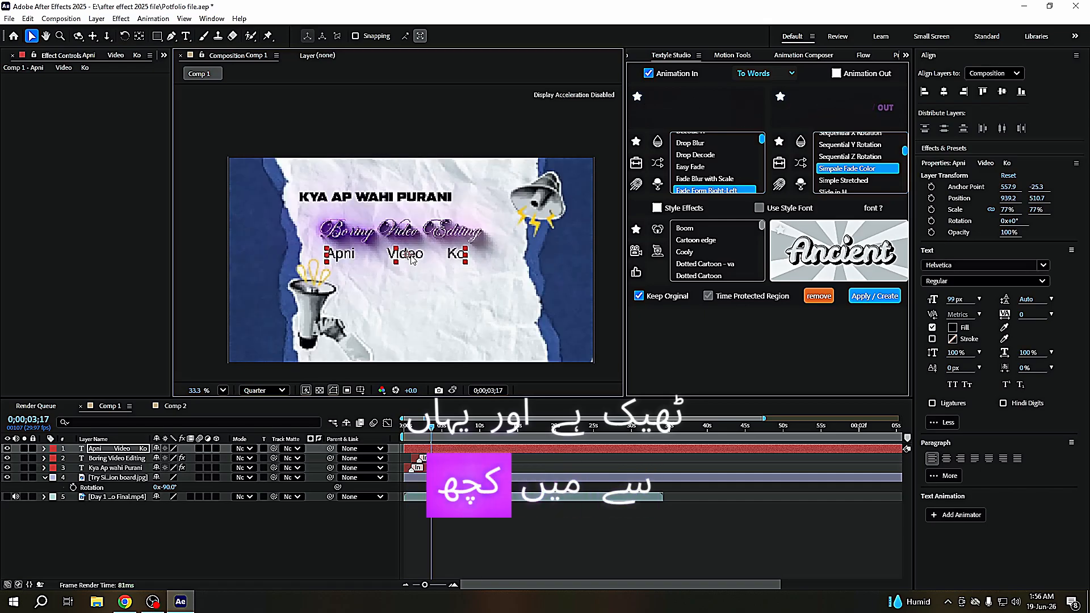
# - Give the Apni Video Ko text a yellow fill and a black 2.5 px stroke
pyautogui.doubleClick(410, 257)
pyautogui.click(952, 328)
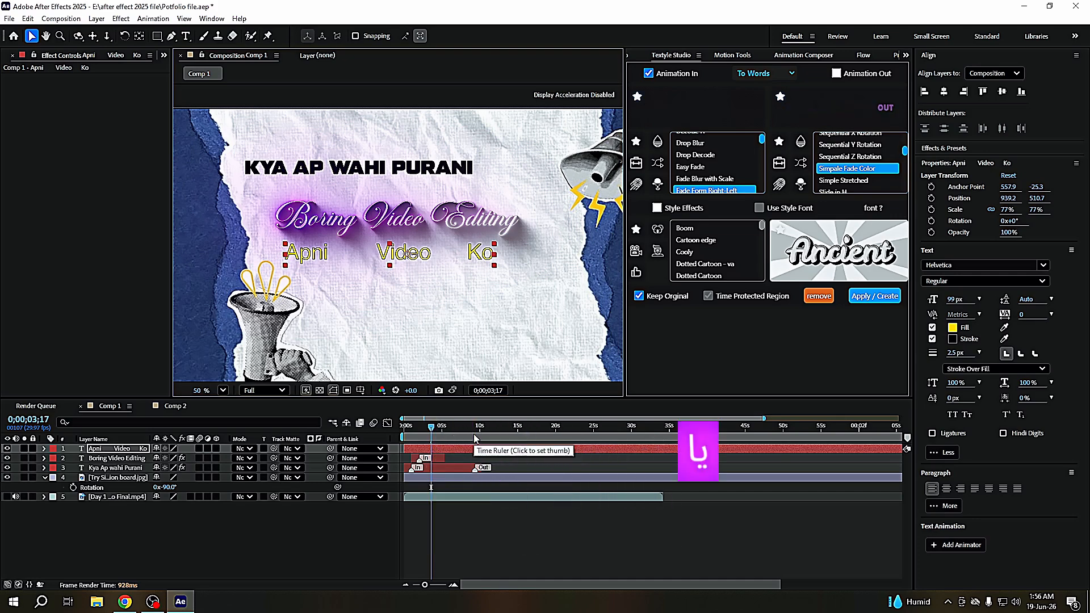
# - Apply the Shadow Studio 3 effect to the Apni Video Ko text layer
pyautogui.hotkey('ctrl', 'space')
pyautogui.write('d')
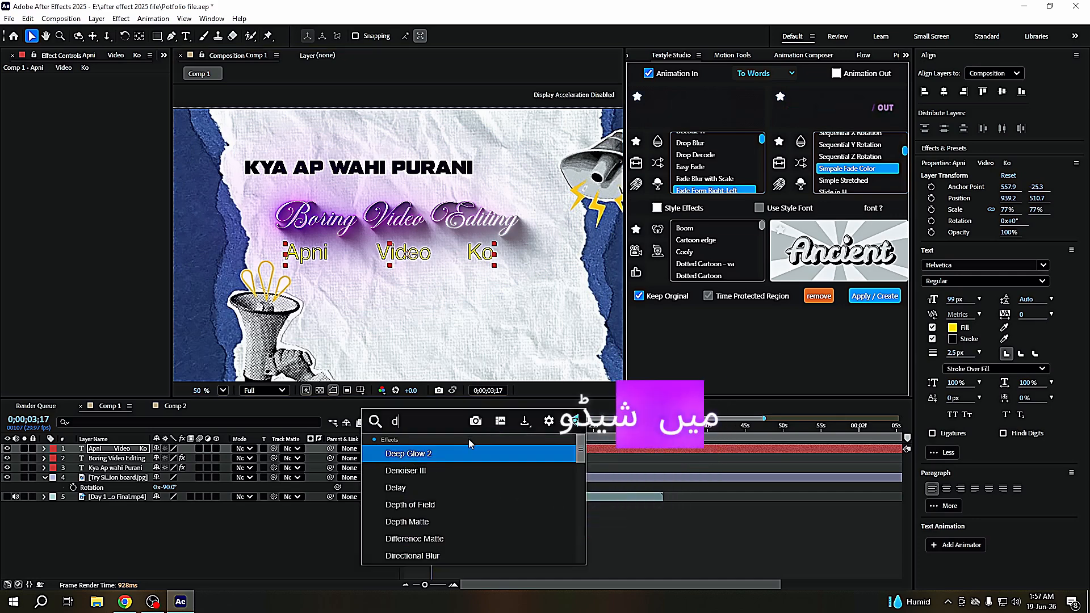
pyautogui.press('BackSpace')
pyautogui.write('sha')
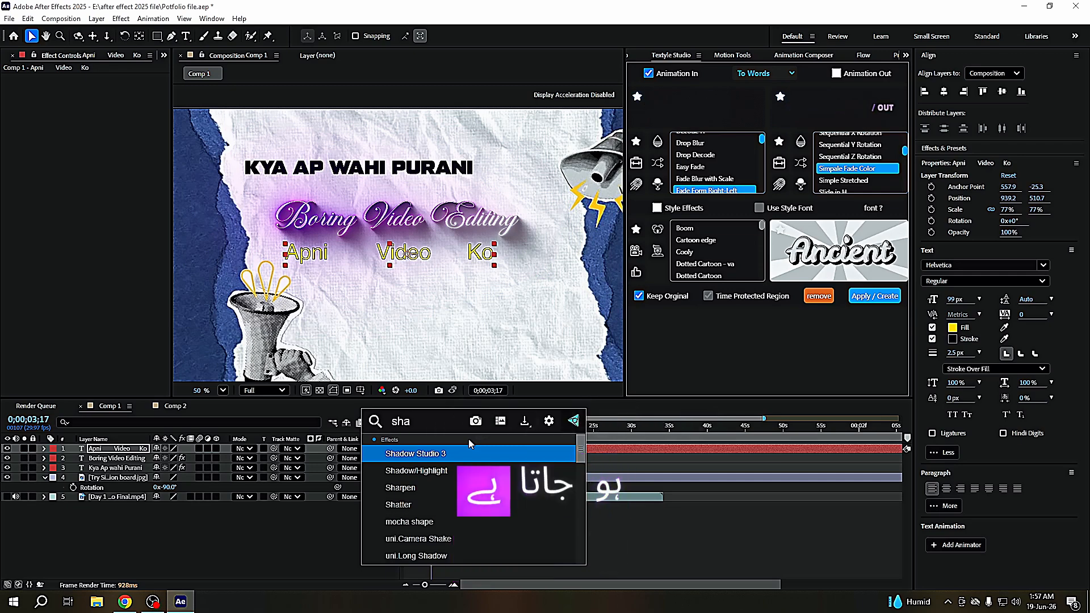
pyautogui.press('Return')
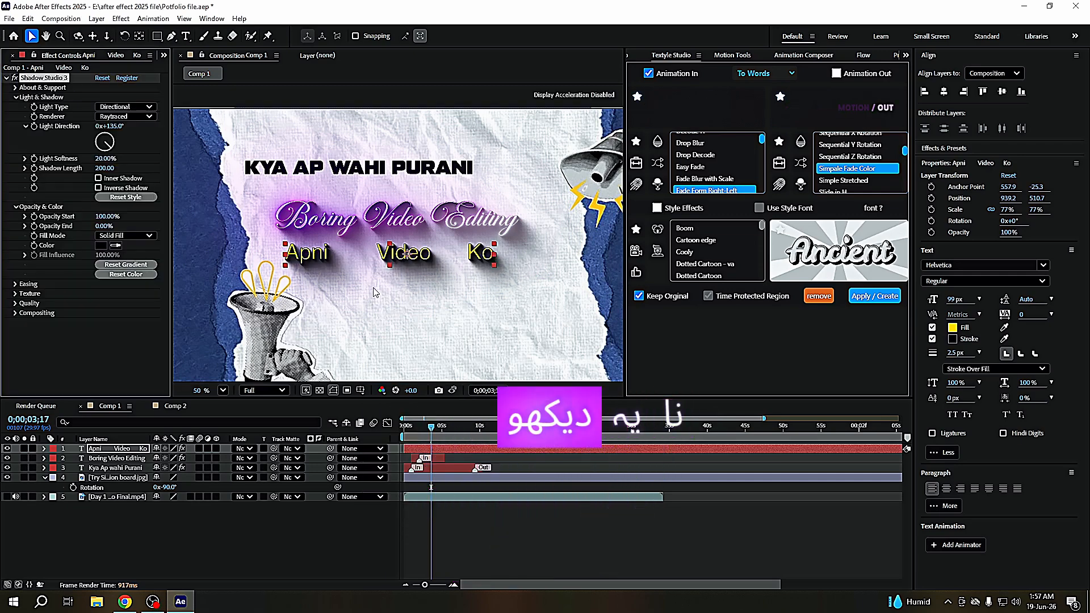
# - Remove the stroke from the Apni Video Ko text, keeping only its yellow fill
pyautogui.scroll(-3, 435, 260)
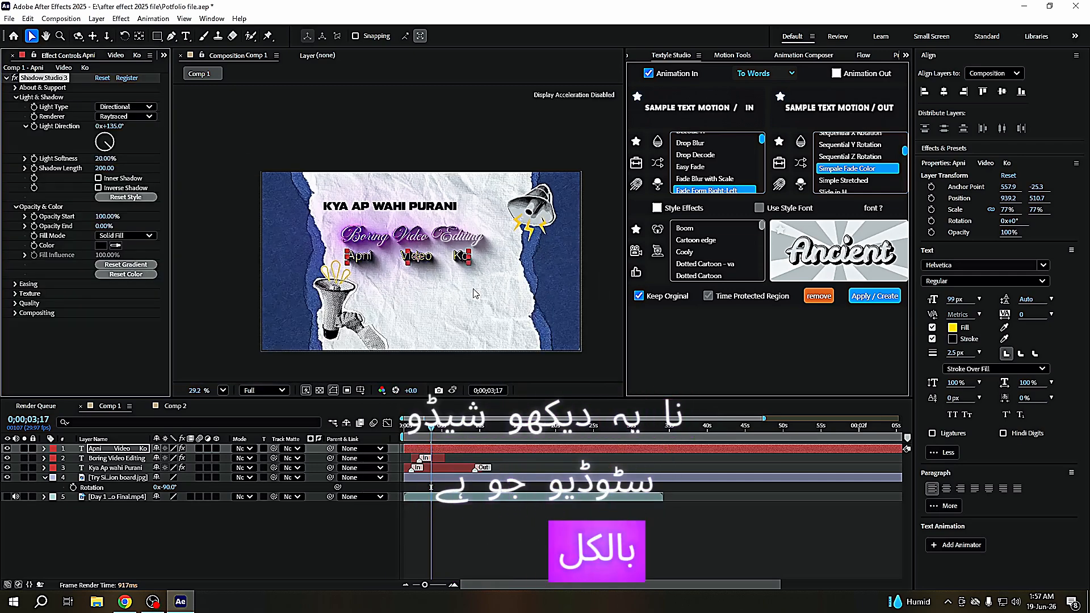
pyautogui.click(932, 338)
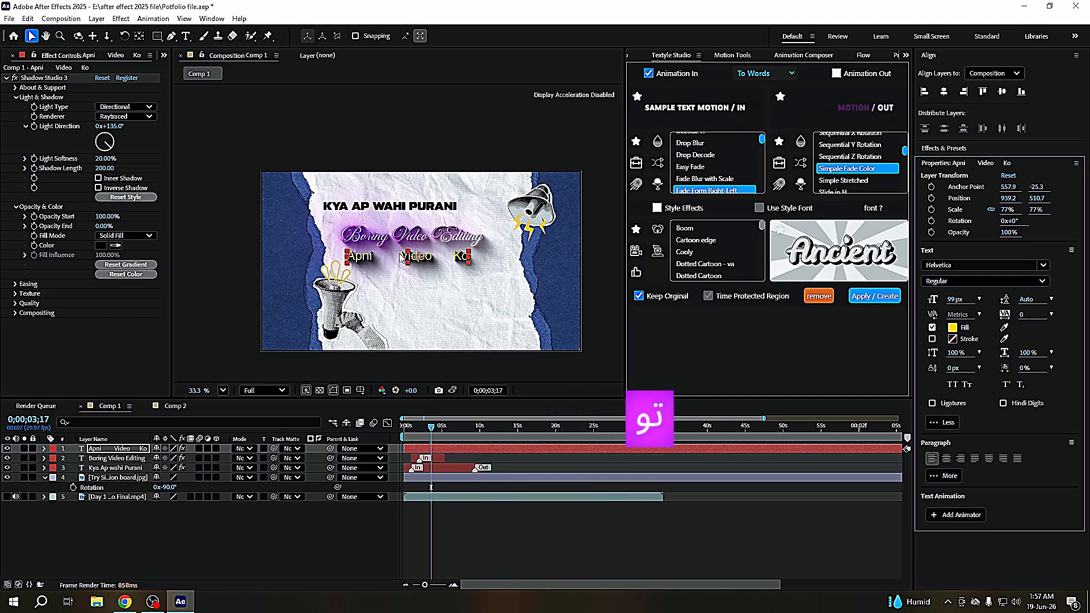
pyautogui.scroll(2, 412, 263)
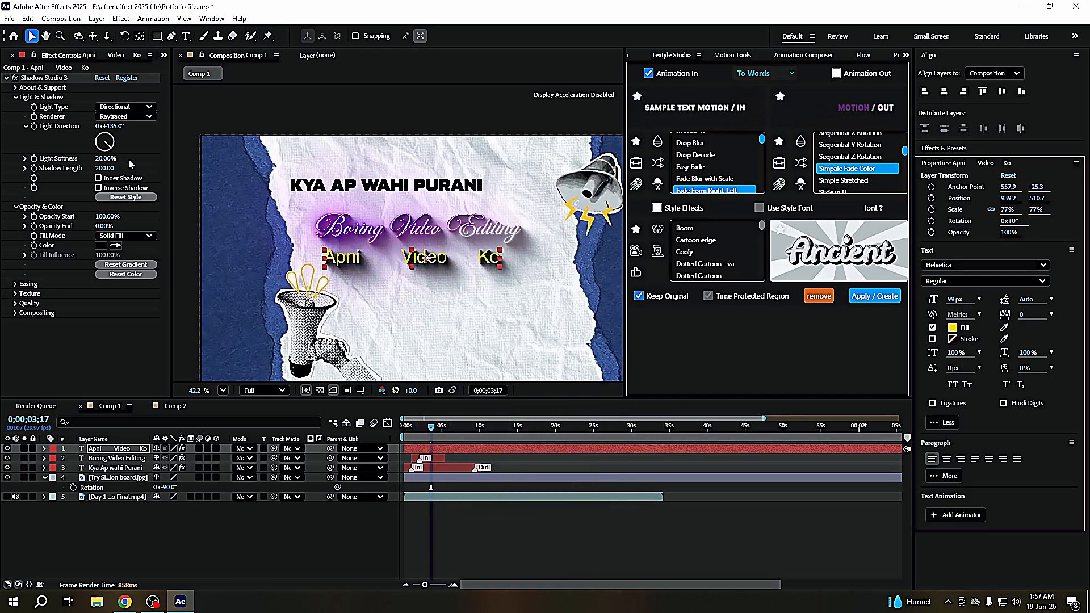
# - Try a Shadow Studio 3 light direction of -30° on the Apni Video Ko text and undo it
pyautogui.click(103, 140)
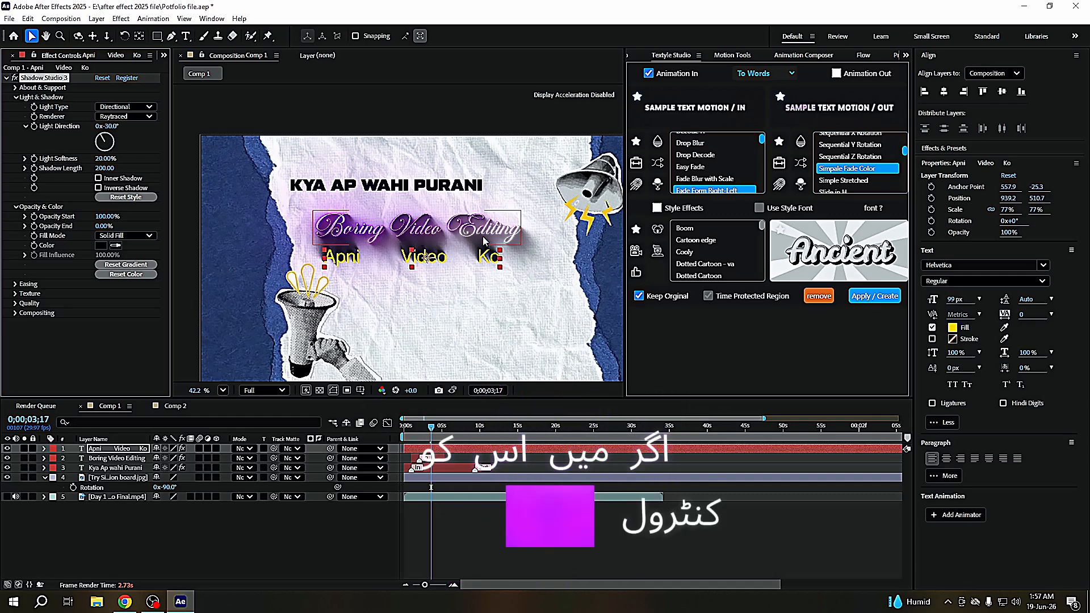
pyautogui.hotkey('ctrl', 'z')
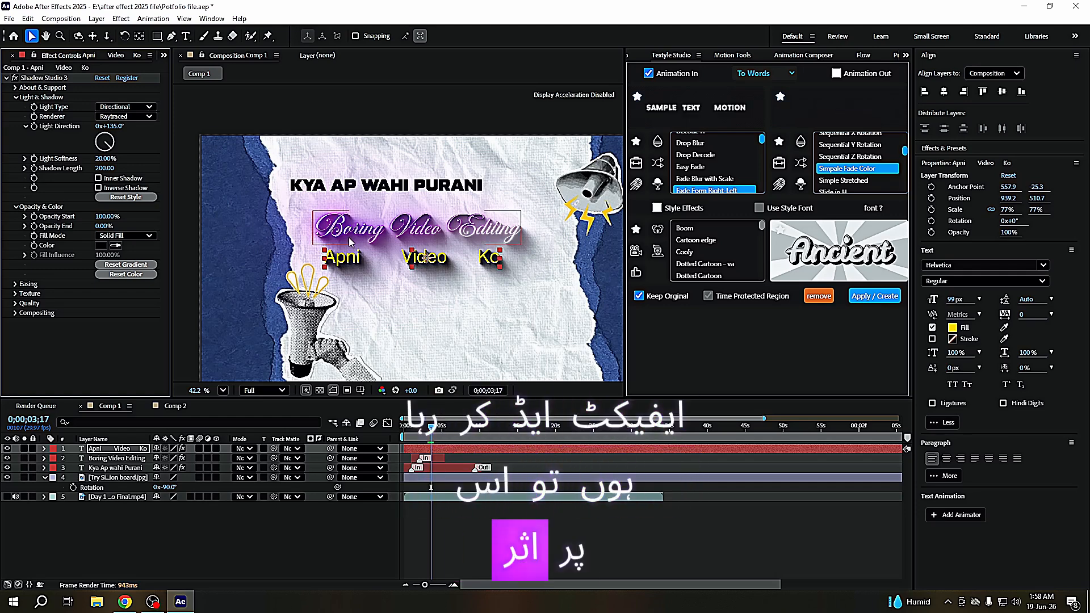
# - Move the Apni Video Ko text away from Boring Video Editing to about 833, 653, beside the lower megaphone
pyautogui.moveTo(350, 266); pyautogui.dragTo(387, 170)
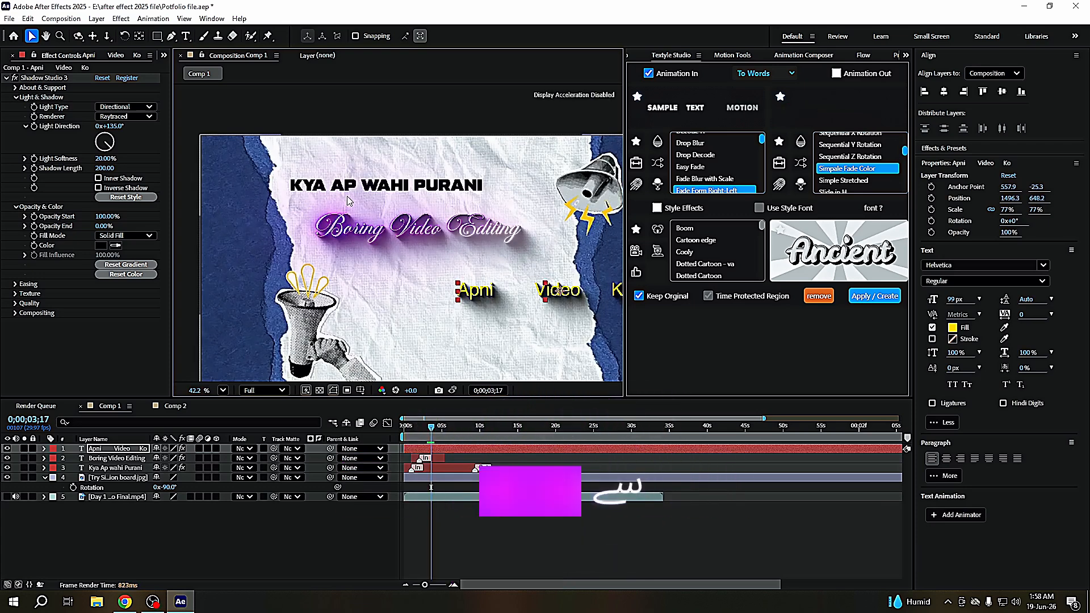
pyautogui.moveTo(455, 298); pyautogui.dragTo(322, 300)
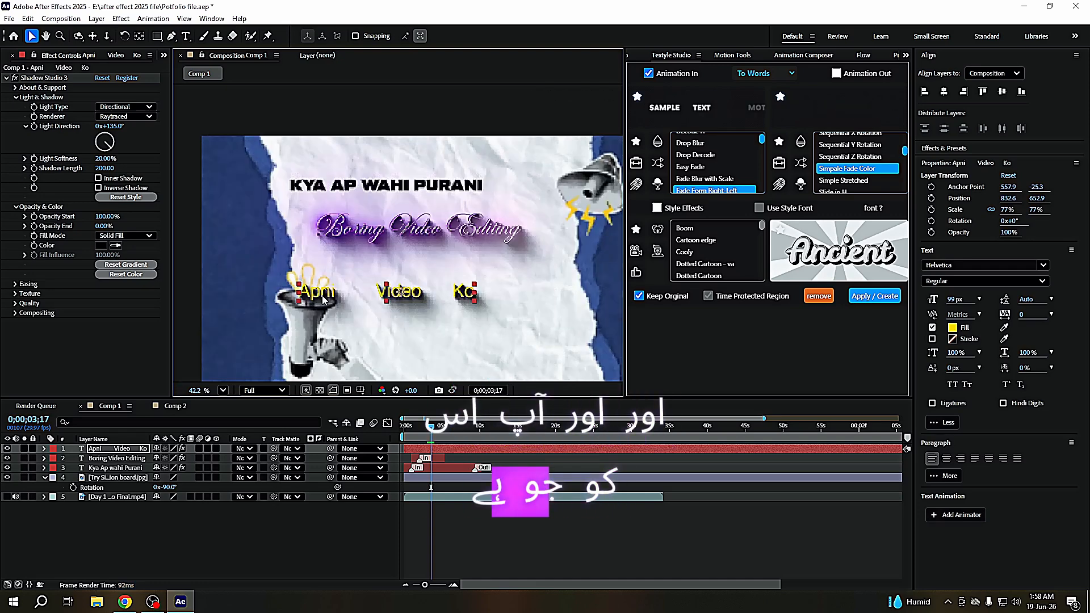